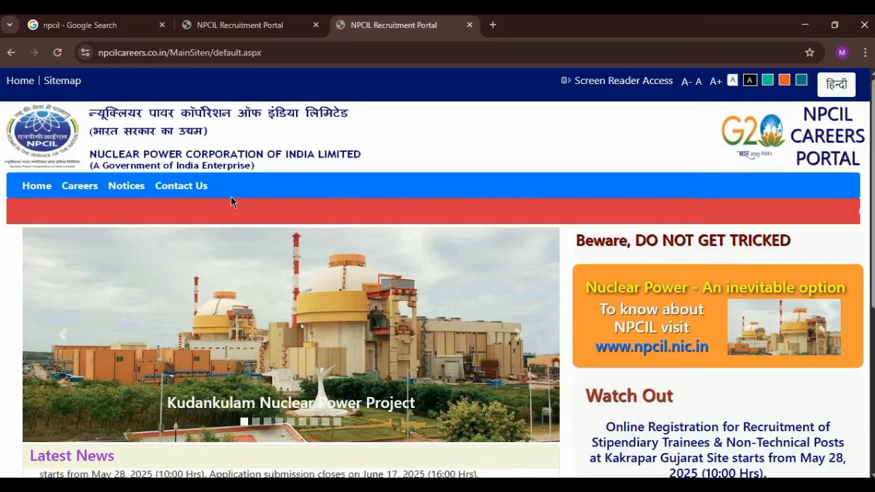
Step: Scroll the home page and open the Career Opportunities banner to list current advertisements
scroll(390, 193, down, 1)
scroll(390, 194, down, 4)
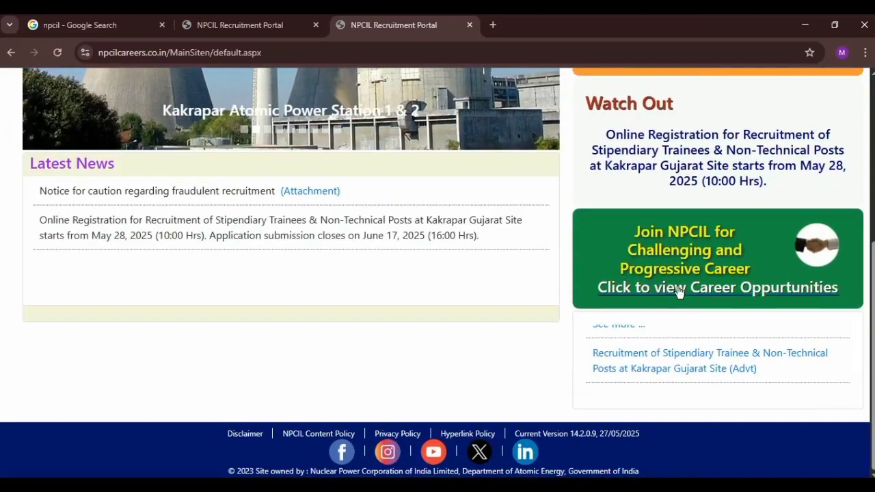
click(694, 293)
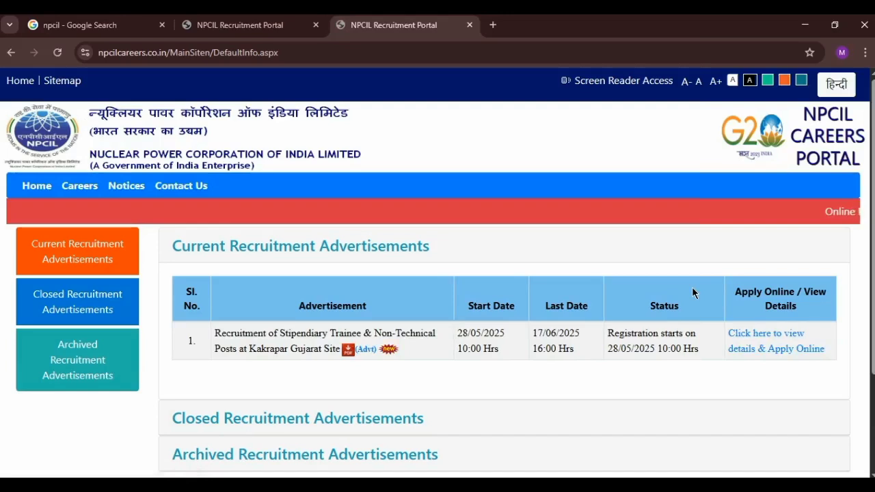
Step: Open the Kakrapar advertisement advt.pdf and scroll to its English page
click(364, 352)
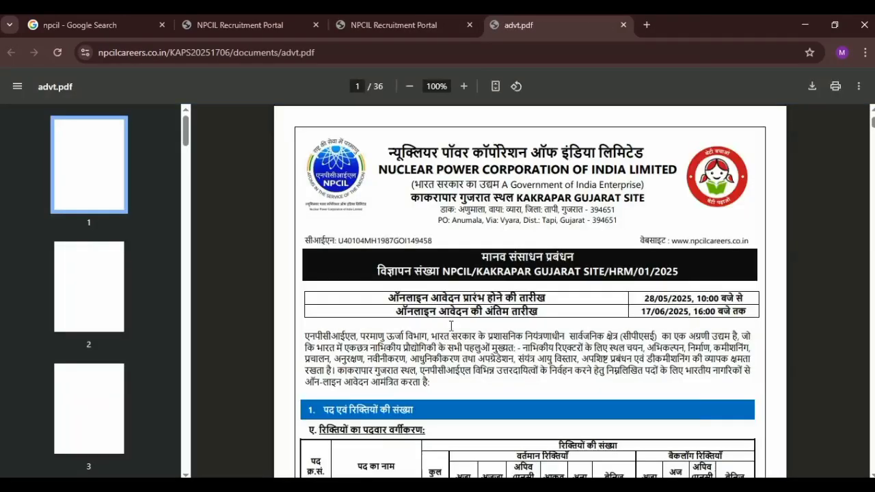
scroll(663, 315, down, 3)
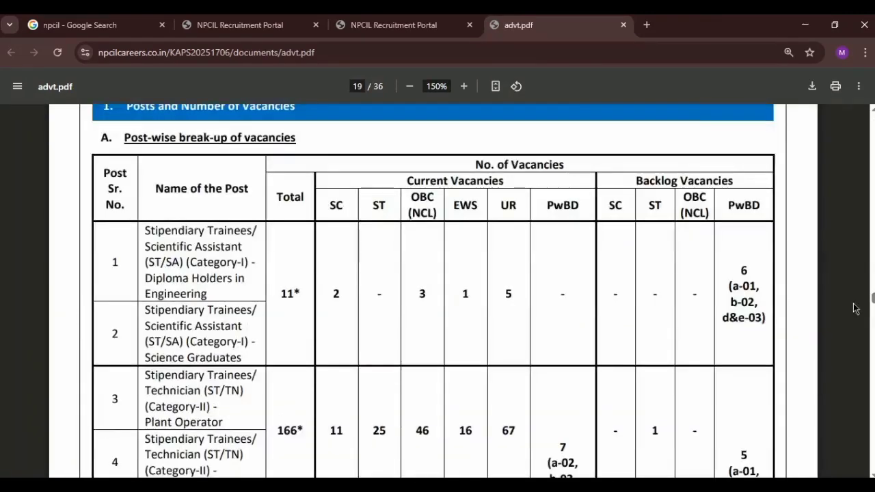
scroll(854, 309, up, 6)
scroll(684, 316, down, 3)
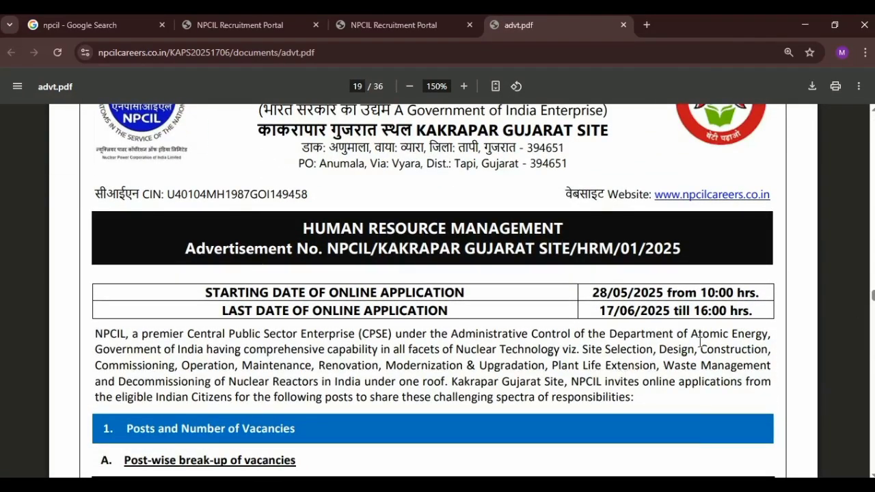
scroll(602, 315, down, 5)
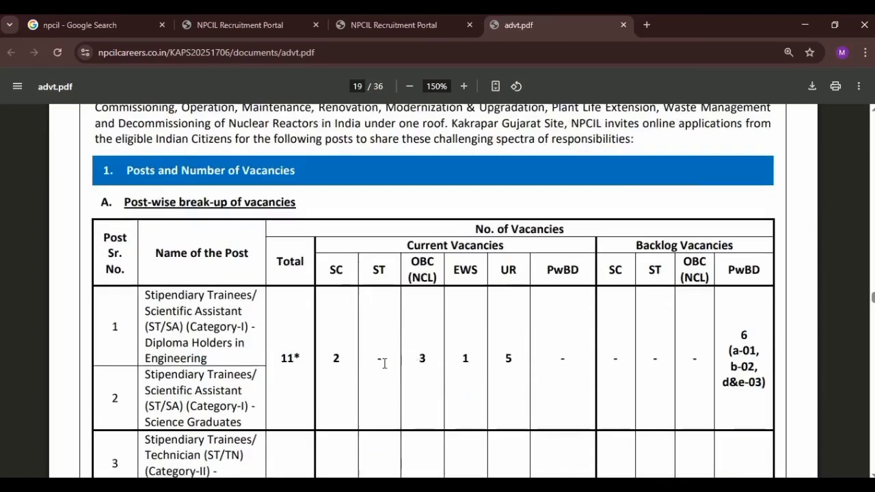
Step: Point out the first post's row with its 11 total, then rows for posts 3 and 4
drag(145, 231, 264, 339)
drag(282, 303, 362, 299)
click(364, 300)
scroll(403, 315, down, 2)
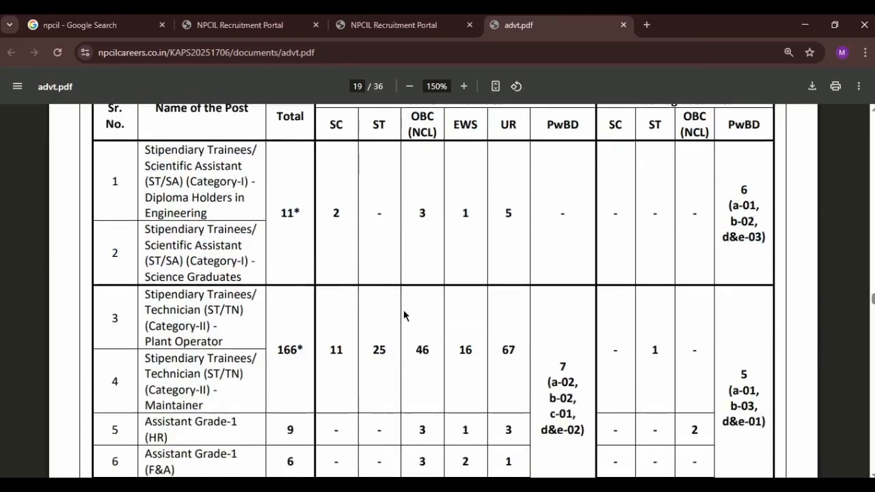
drag(146, 247, 234, 343)
click(206, 303)
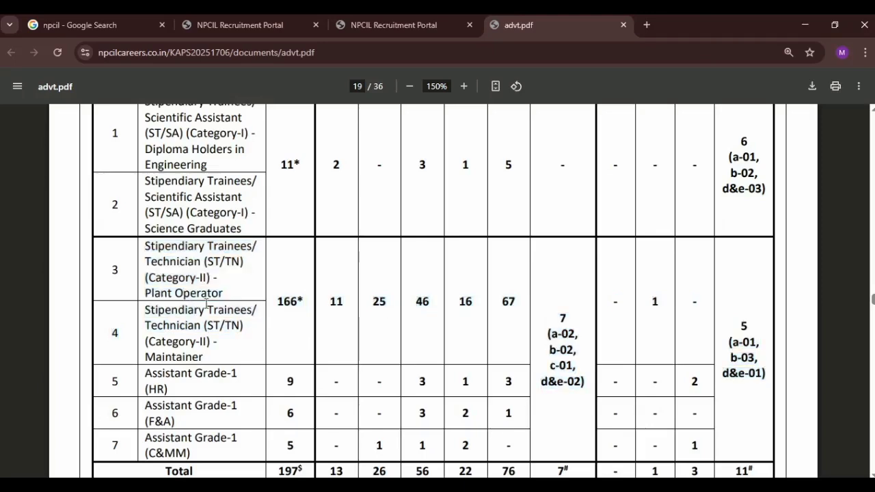
Step: Point out the 166 total for posts 3–4 and the rows for posts 5 and 6
double_click(286, 299)
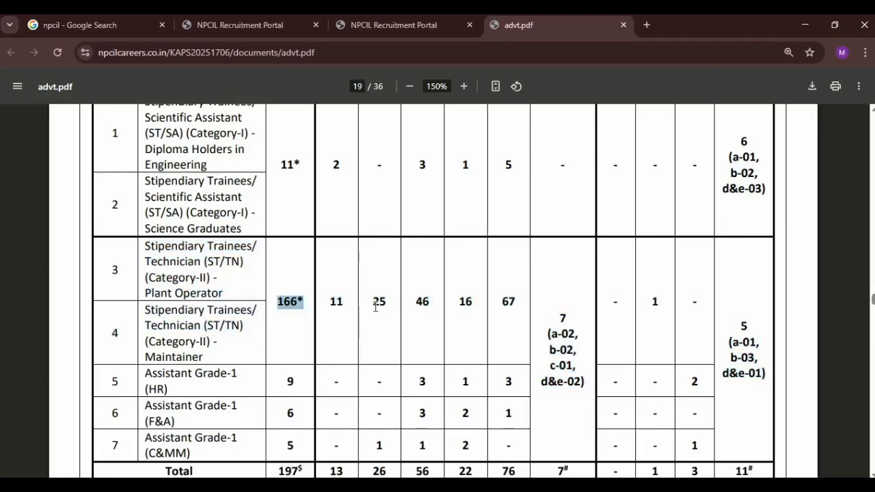
scroll(376, 307, down, 2)
click(283, 241)
drag(183, 275, 313, 271)
scroll(310, 271, down, 1)
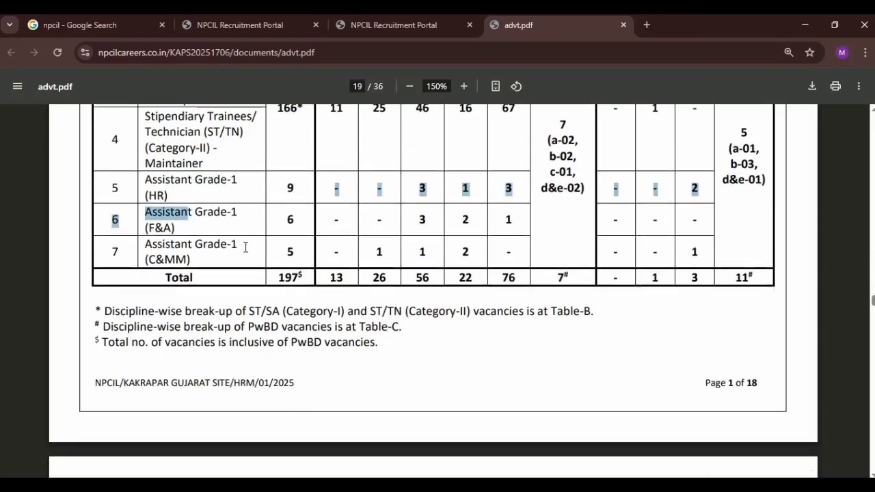
click(245, 247)
scroll(259, 273, down, 6)
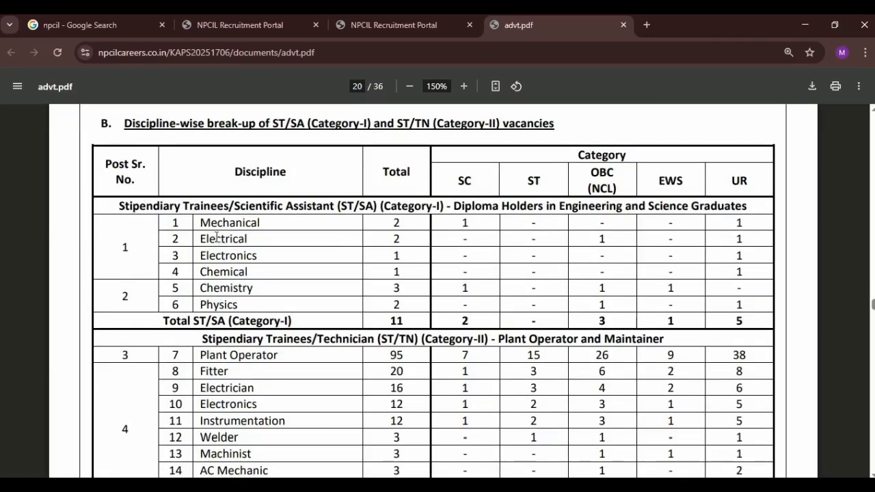
Step: Point out the Mechanical, Electronics, Chemical and Chemistry entries and the Physics total of 2
drag(201, 226, 292, 225)
click(290, 246)
drag(225, 255, 402, 270)
drag(222, 289, 380, 294)
click(391, 289)
drag(241, 305, 408, 302)
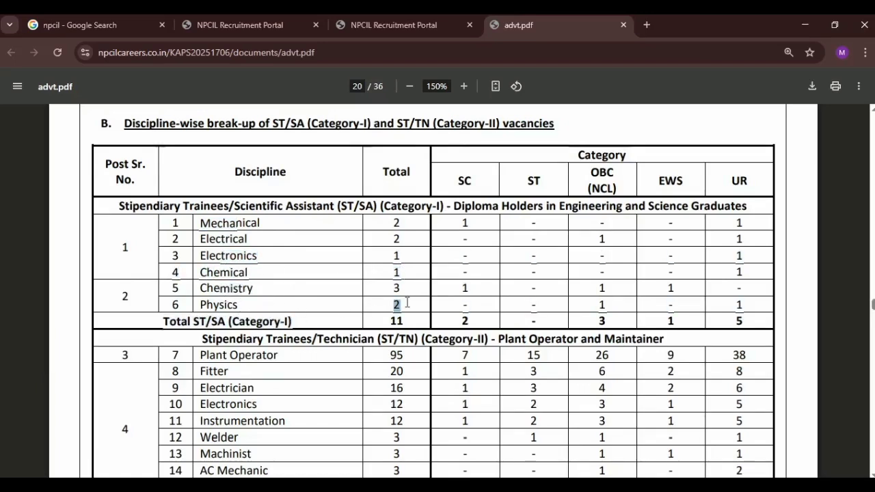
click(331, 338)
scroll(291, 329, down, 1)
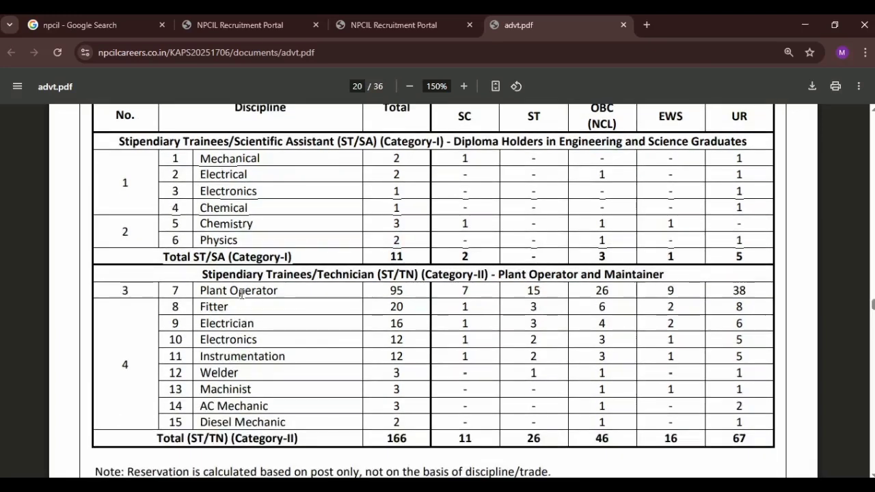
Step: Point out the Category-II (ST/TN) heading and Plant Operator row, then scroll to the PwBD table
drag(296, 276, 306, 276)
drag(231, 290, 296, 288)
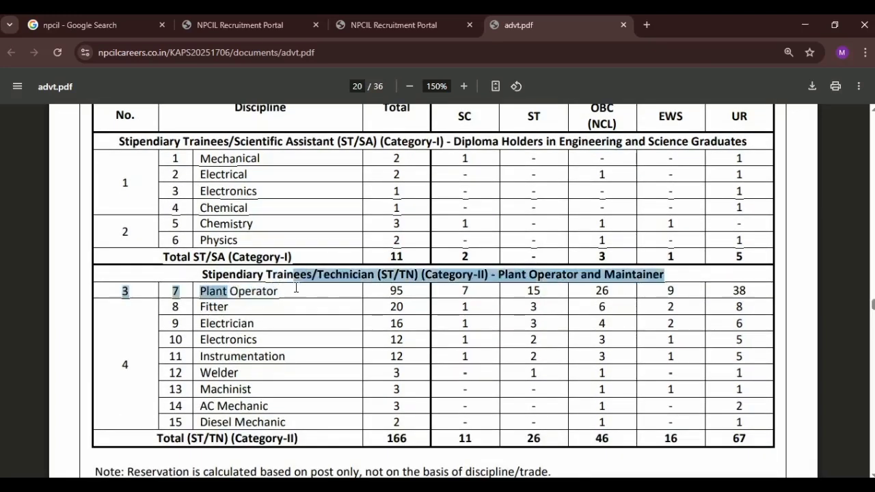
drag(378, 276, 446, 289)
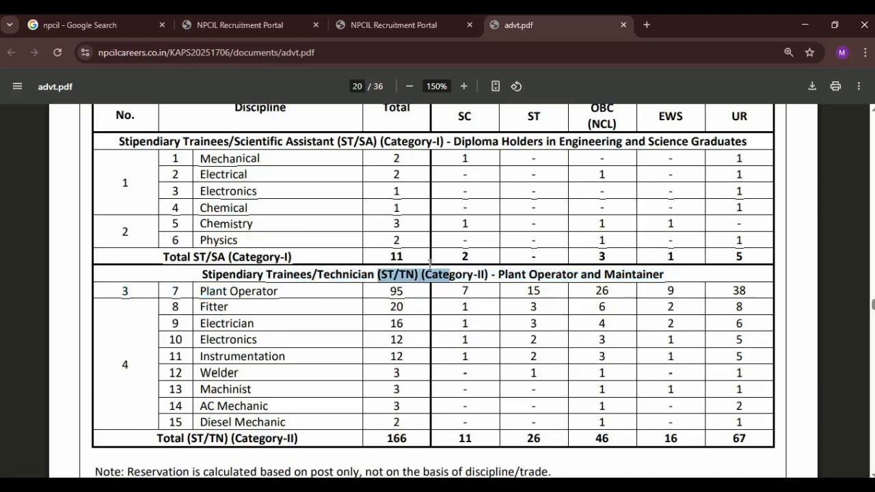
click(395, 301)
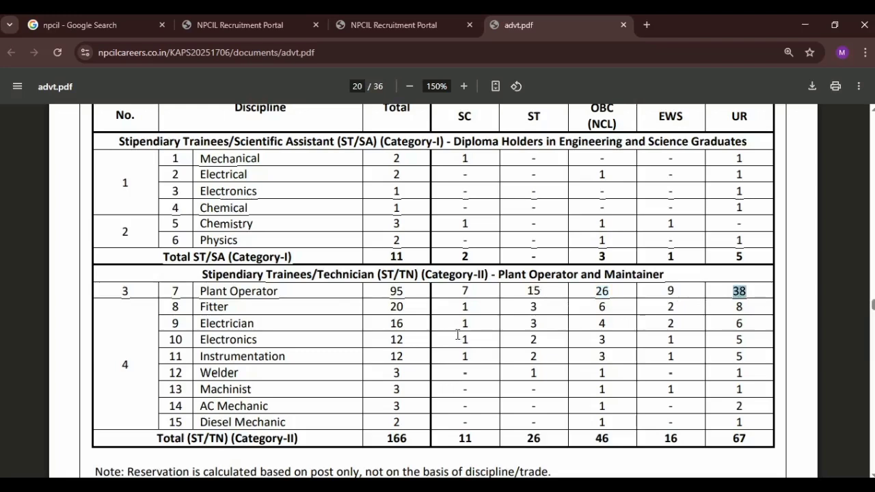
scroll(458, 335, down, 1)
scroll(295, 334, down, 5)
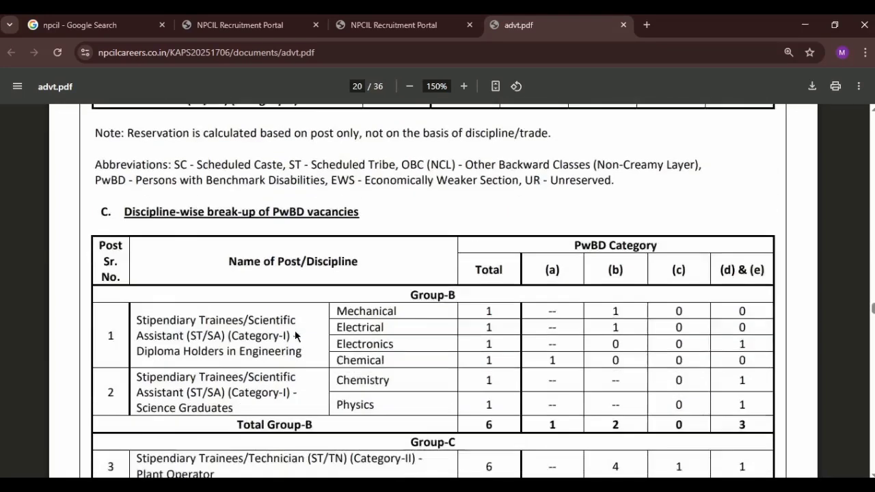
scroll(294, 330, down, 1)
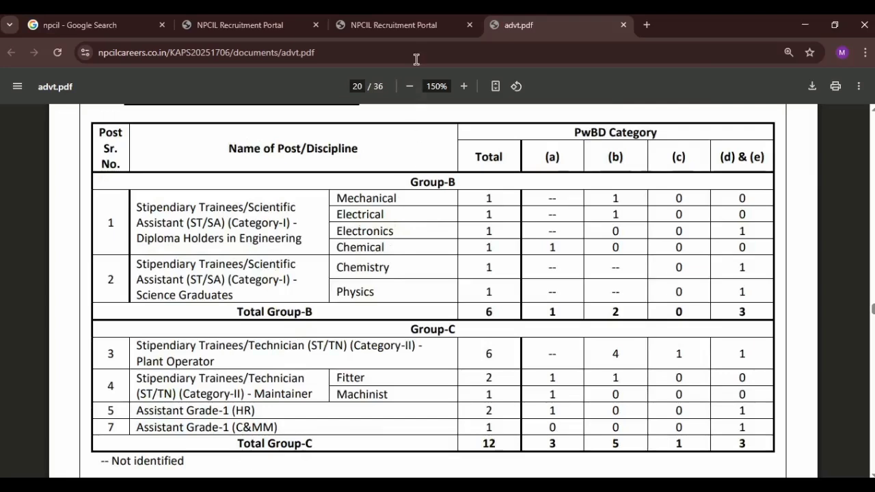
Step: Return to the recruitment portal and open the Kakrapar 'view details & Apply Online' page
click(411, 24)
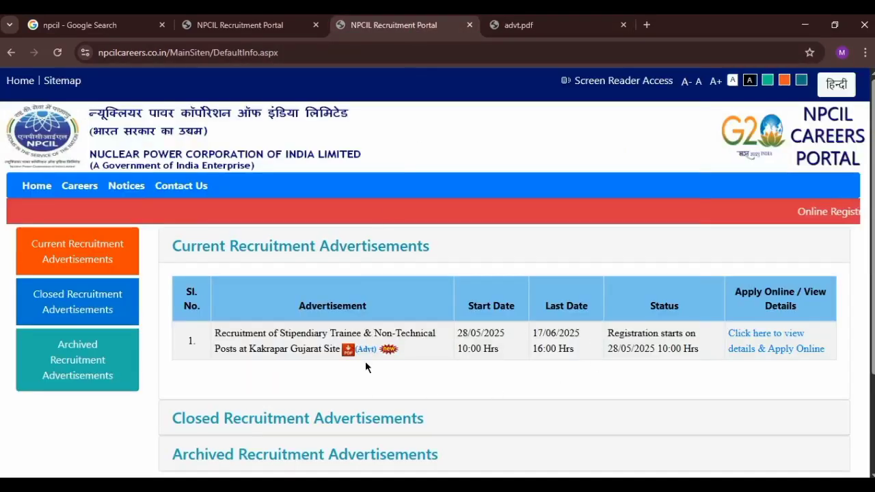
click(734, 350)
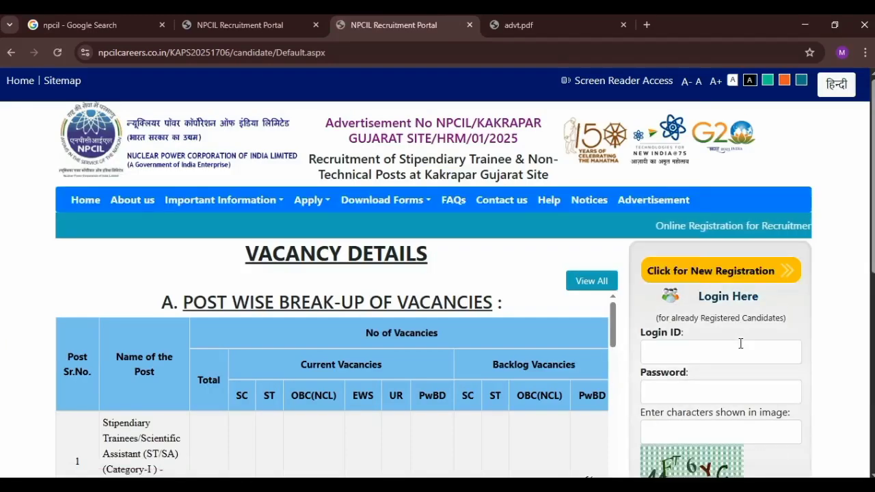
scroll(672, 329, down, 1)
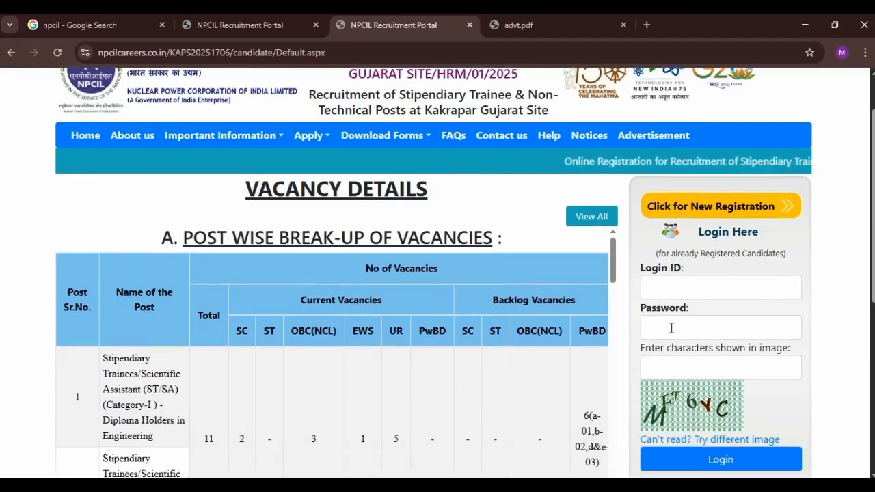
scroll(672, 330, down, 1)
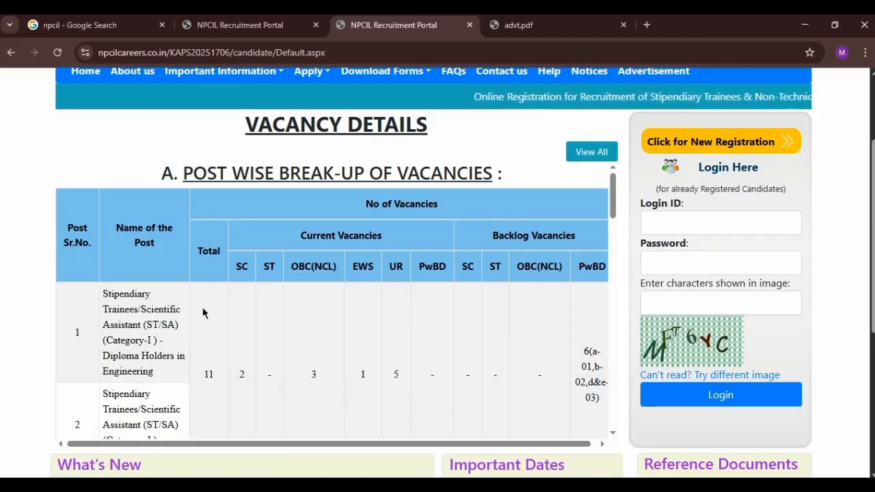
scroll(371, 337, up, 2)
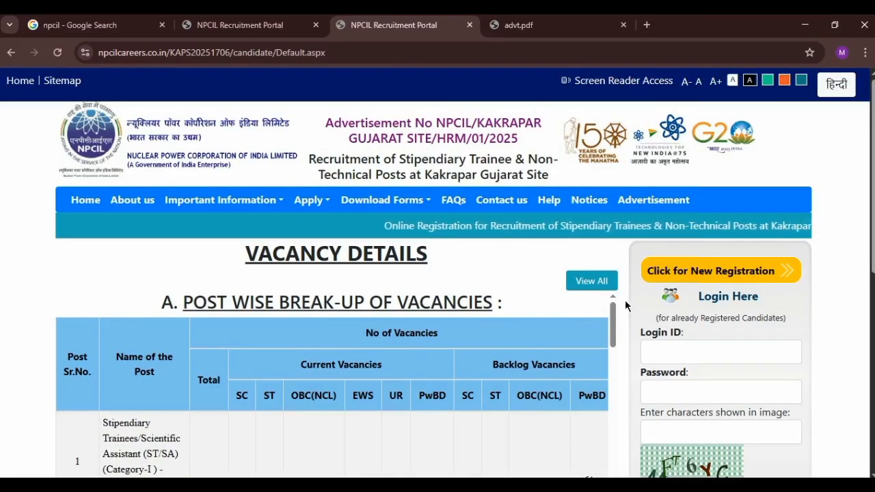
Step: Start a new registration, accept the instructions, and choose ST/TM CAT-II as the post
click(682, 272)
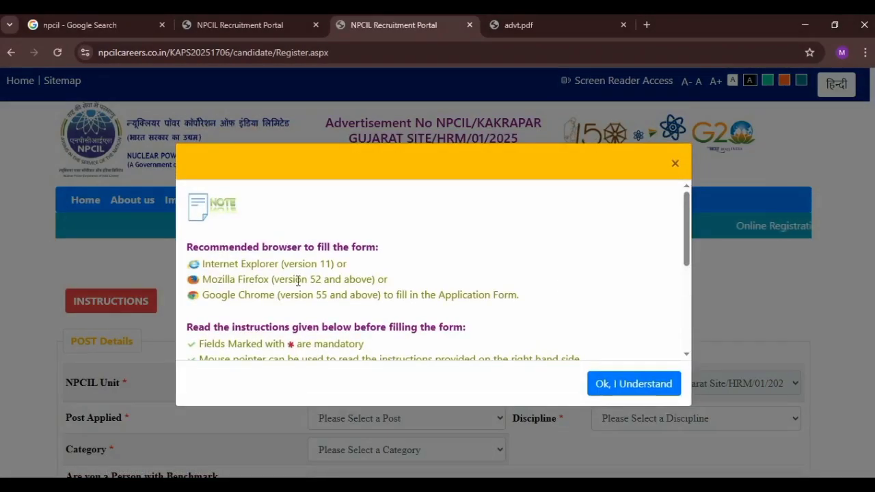
scroll(295, 307, down, 5)
scroll(328, 280, down, 1)
click(617, 393)
scroll(315, 287, down, 1)
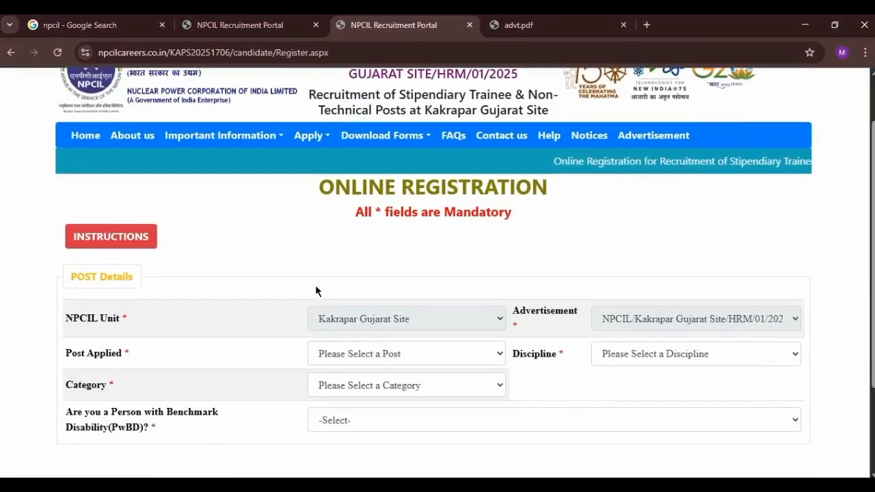
click(387, 354)
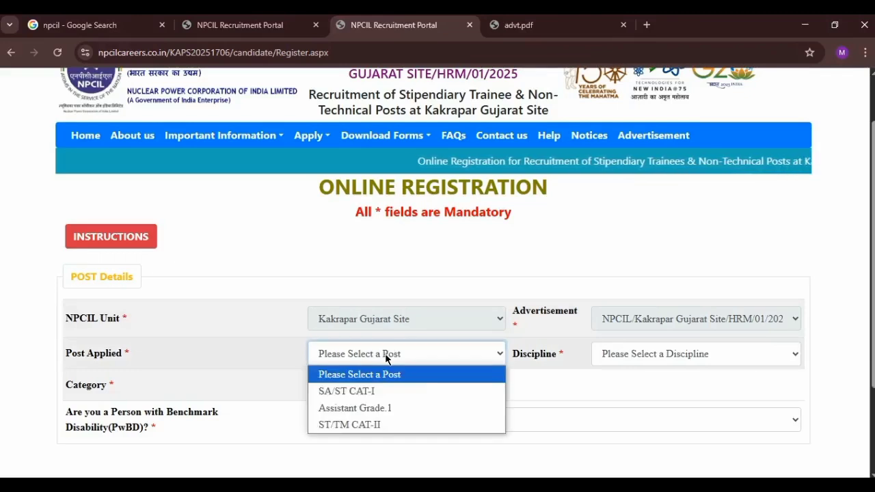
click(393, 422)
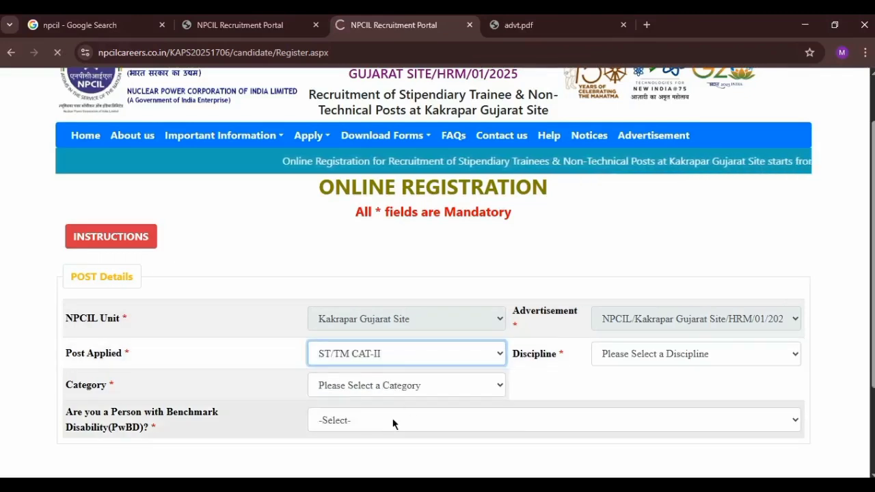
Step: Set the Discipline to Operator and the Category to OBC
scroll(164, 435, up, 1)
scroll(164, 434, down, 1)
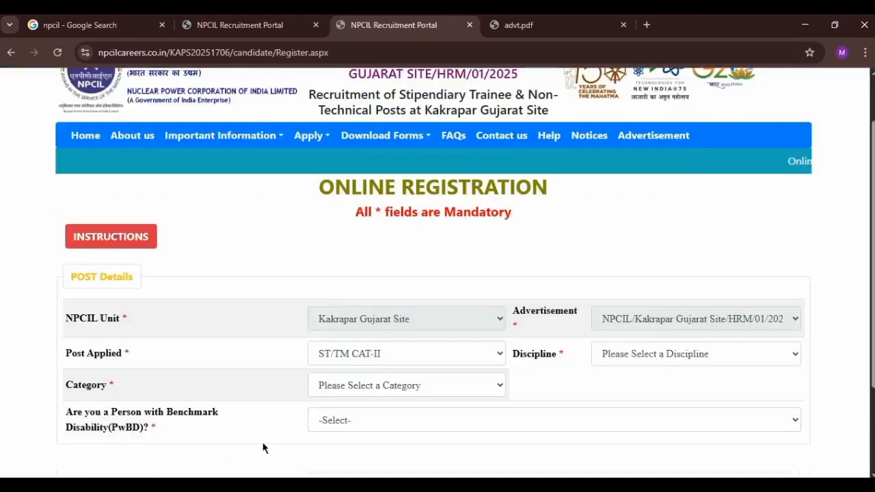
click(645, 358)
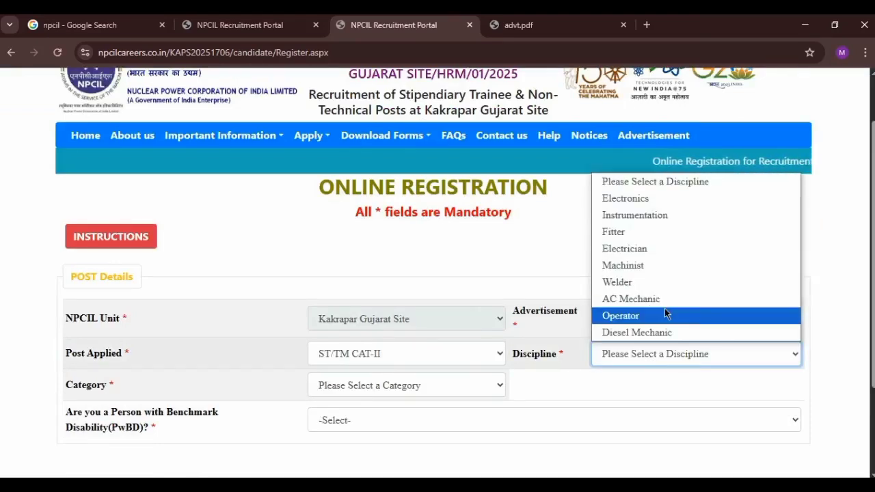
click(665, 314)
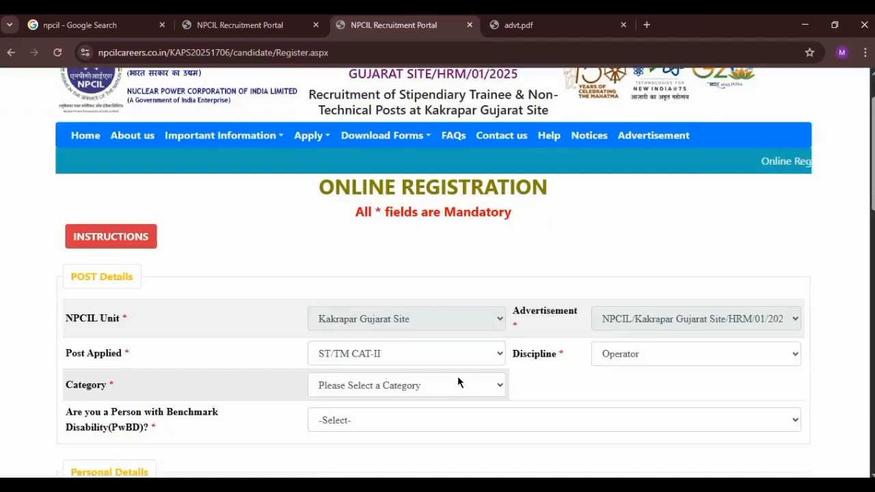
click(458, 377)
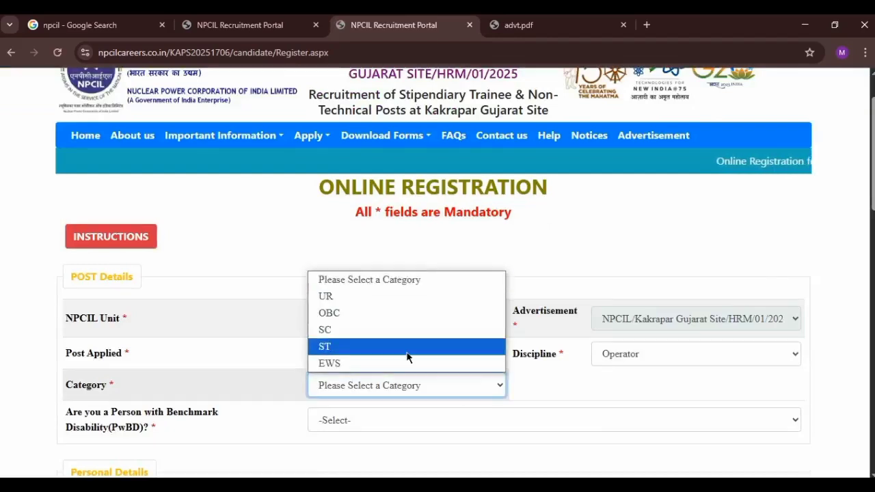
click(417, 317)
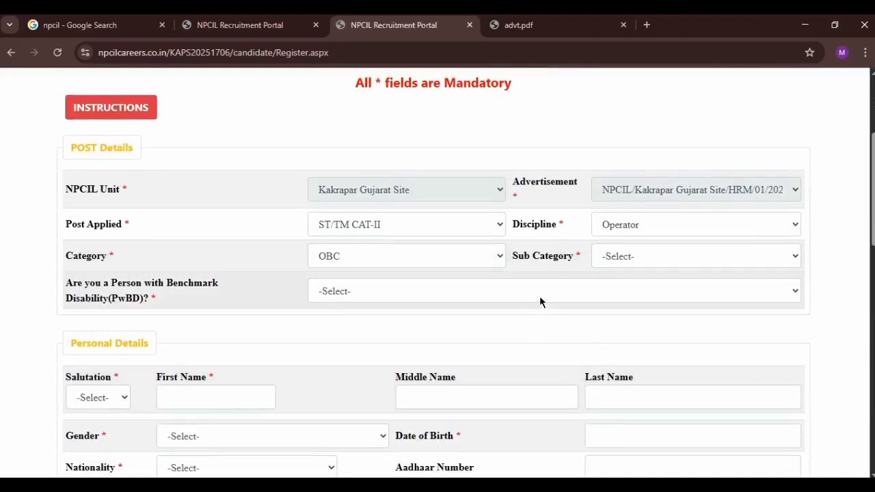
click(539, 295)
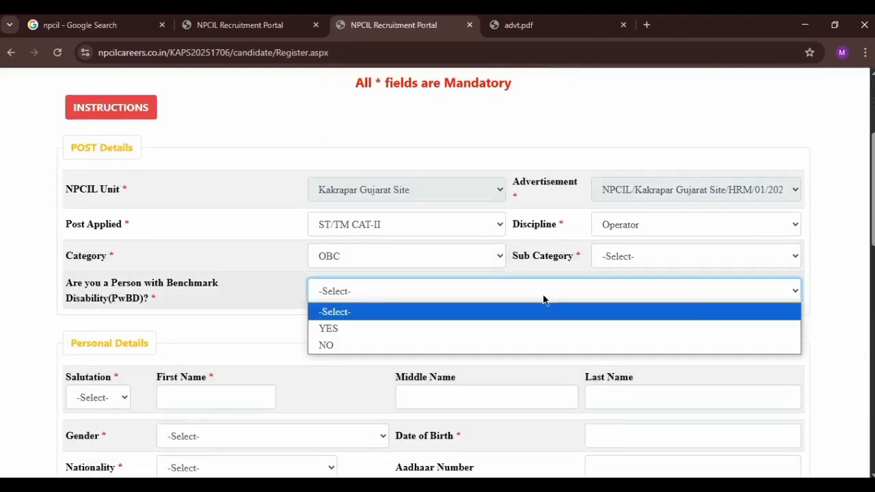
Step: Answer NO to PwBD, choose Mr, enter the applicant's first and last name, and select Male
click(494, 345)
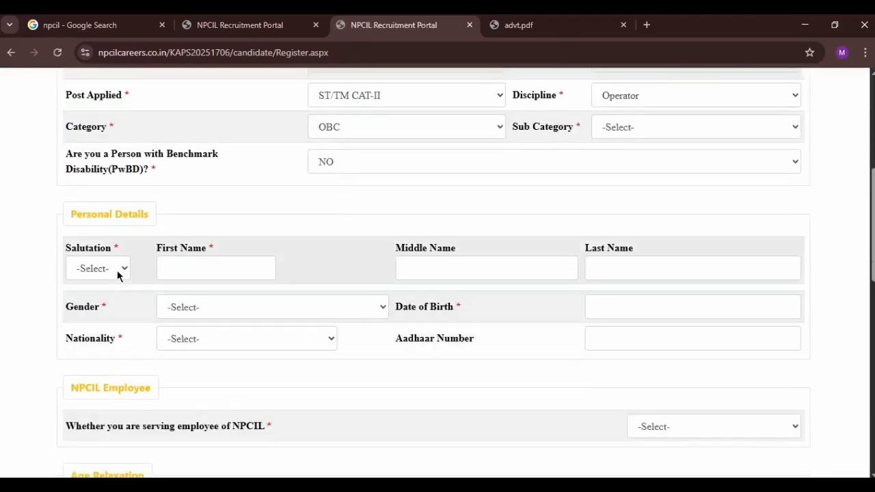
click(117, 274)
click(111, 306)
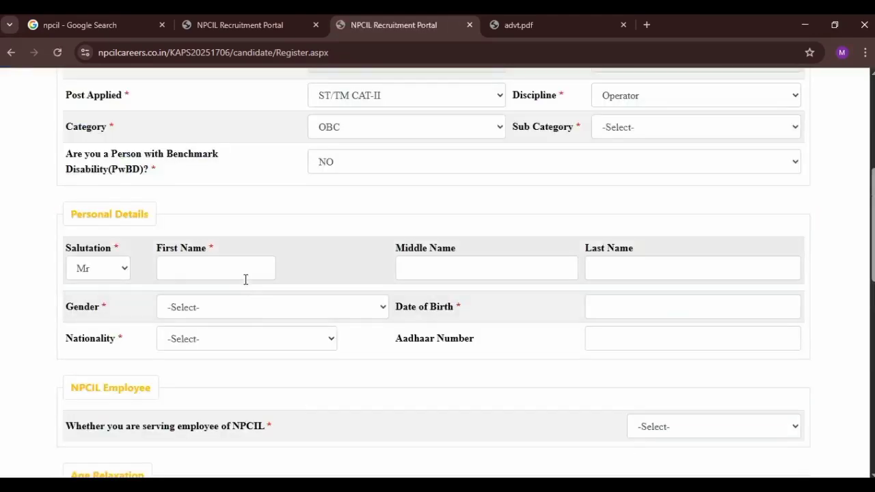
click(246, 273)
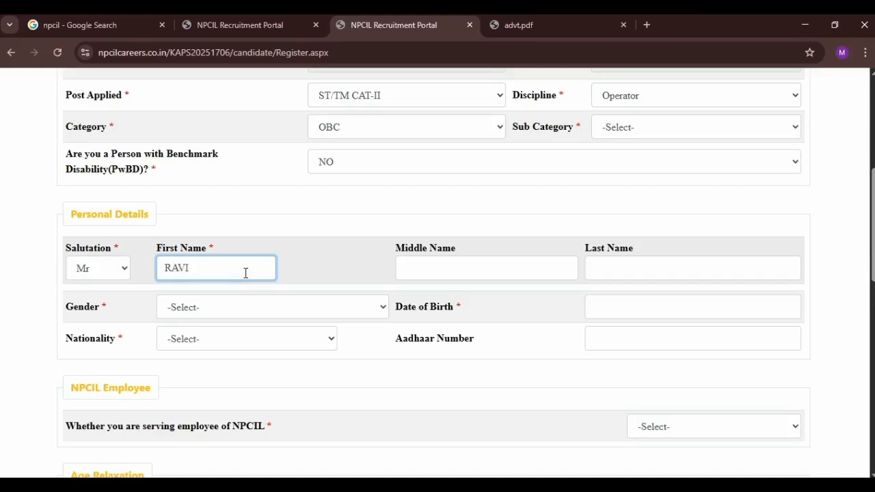
click(600, 268)
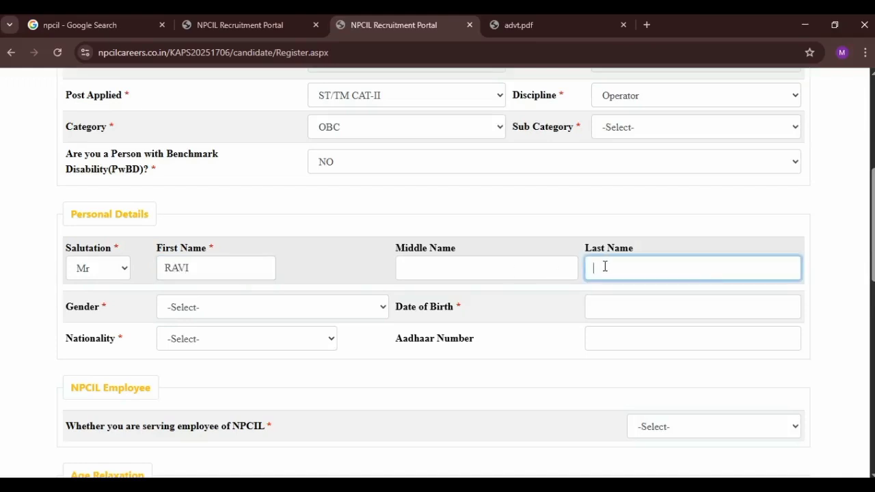
click(321, 308)
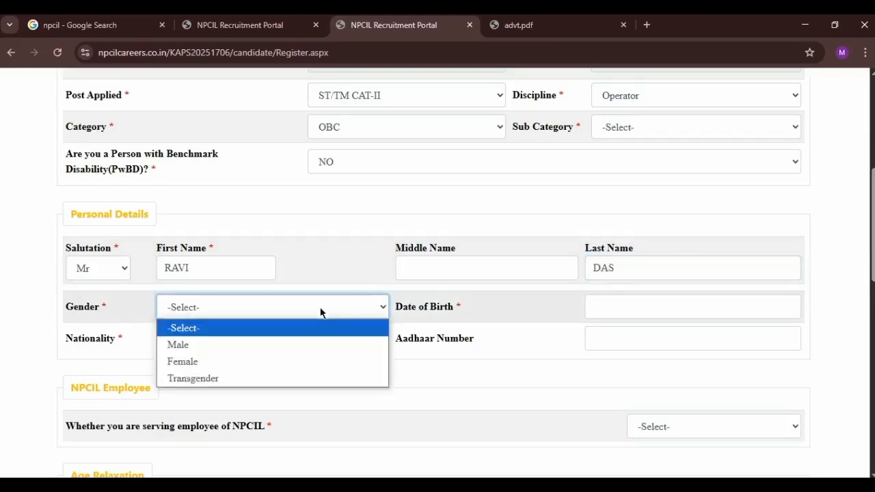
click(264, 345)
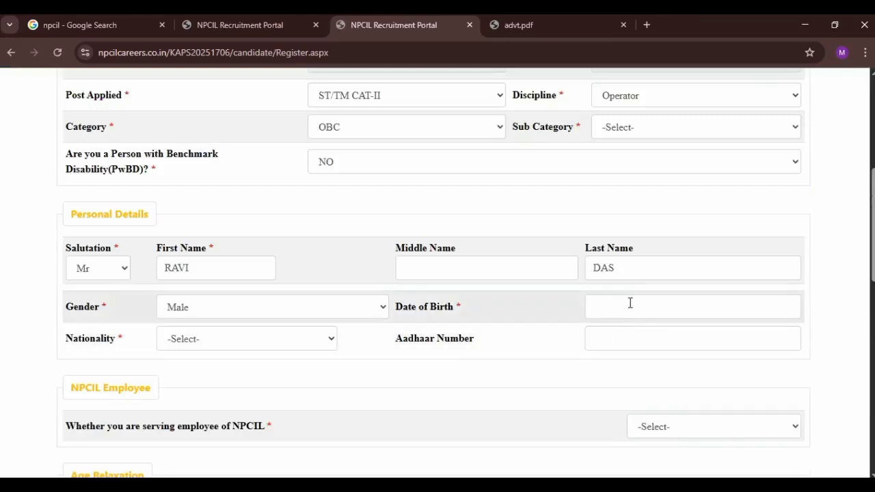
Step: Set the date of birth to 20/10/2000 and the nationality to Indian
click(632, 304)
click(679, 335)
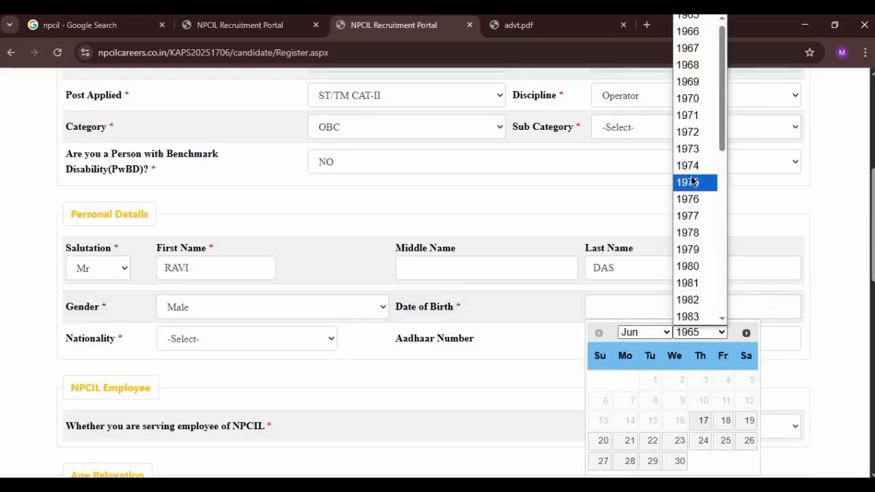
scroll(694, 184, down, 5)
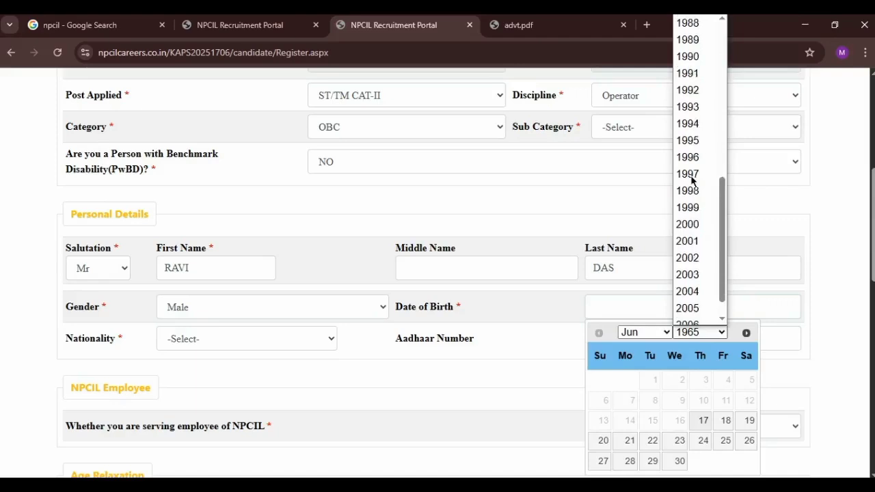
click(691, 220)
click(646, 335)
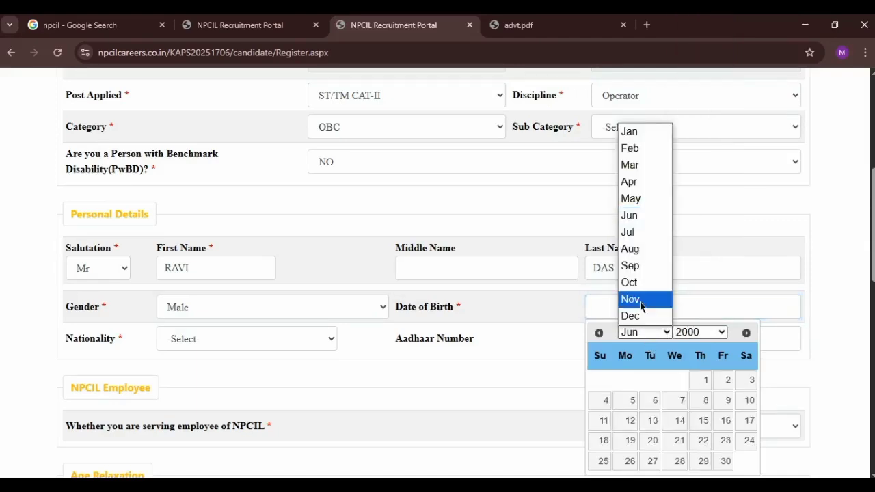
click(645, 281)
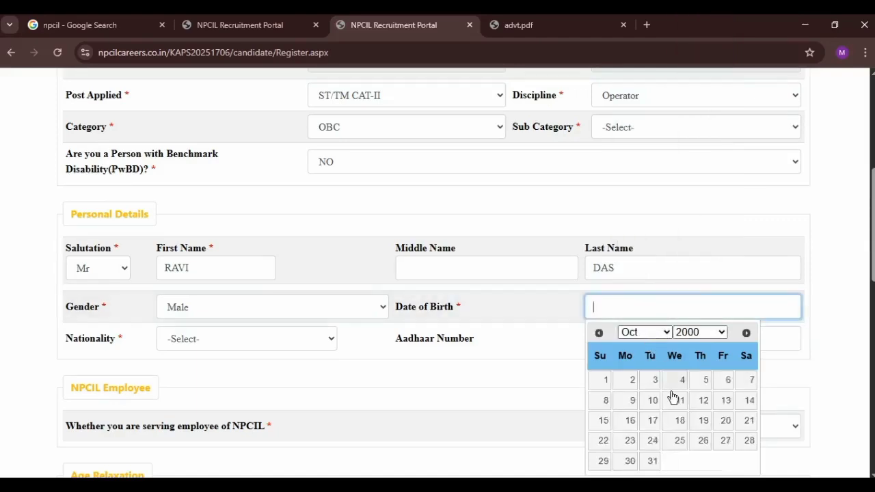
click(721, 421)
click(245, 342)
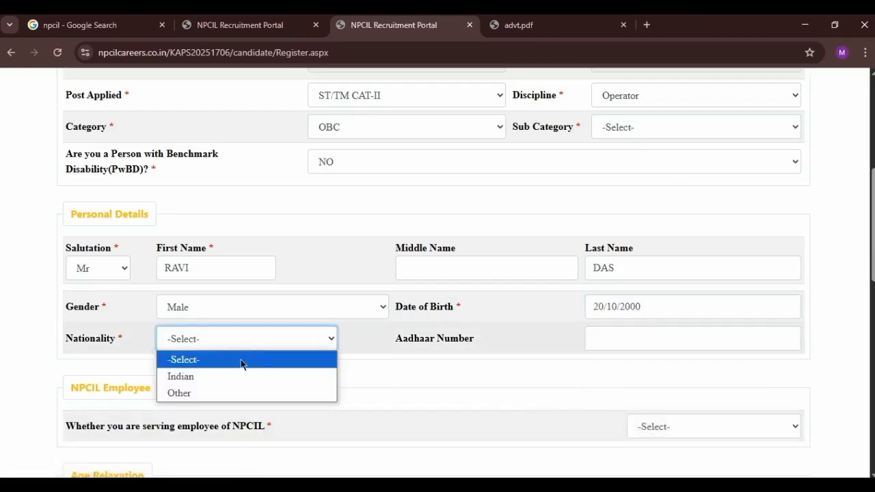
click(236, 377)
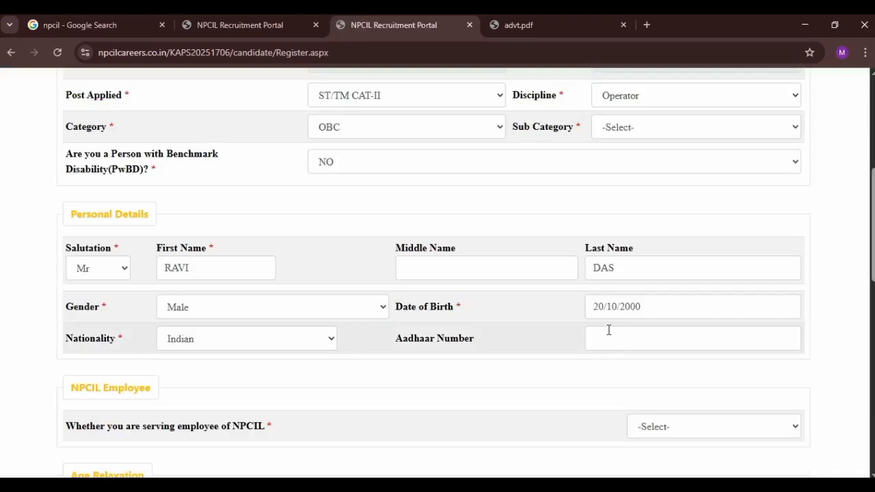
click(616, 336)
Step: Answer NO to serving NPCIL employee, Dep1984, DODPKIA and Ex-Servicemen questions
scroll(560, 345, down, 1)
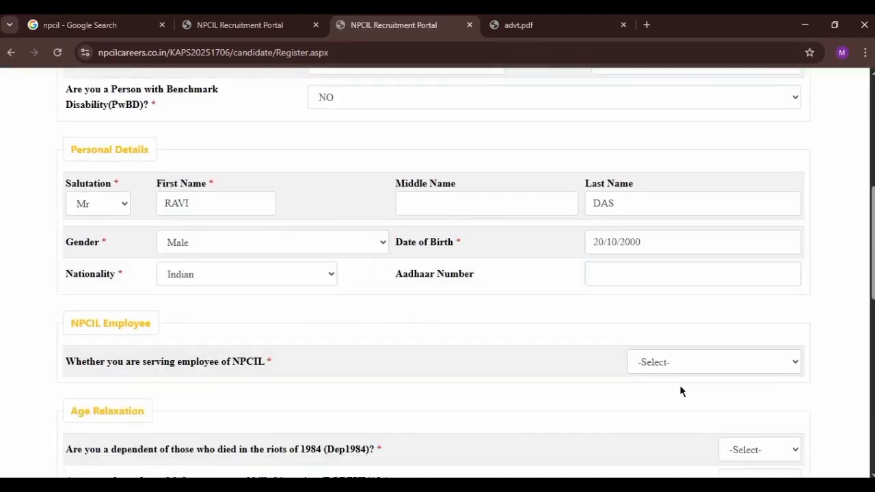
click(687, 369)
click(664, 416)
scroll(324, 337, down, 2)
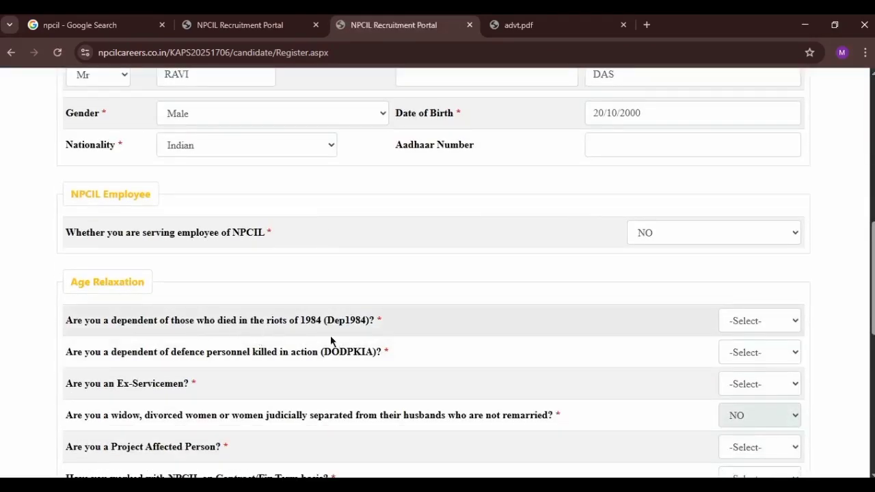
click(760, 322)
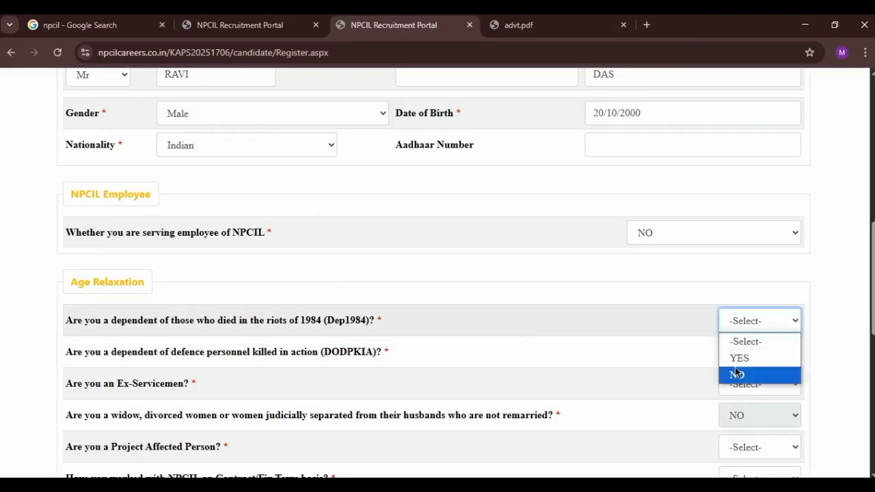
click(736, 374)
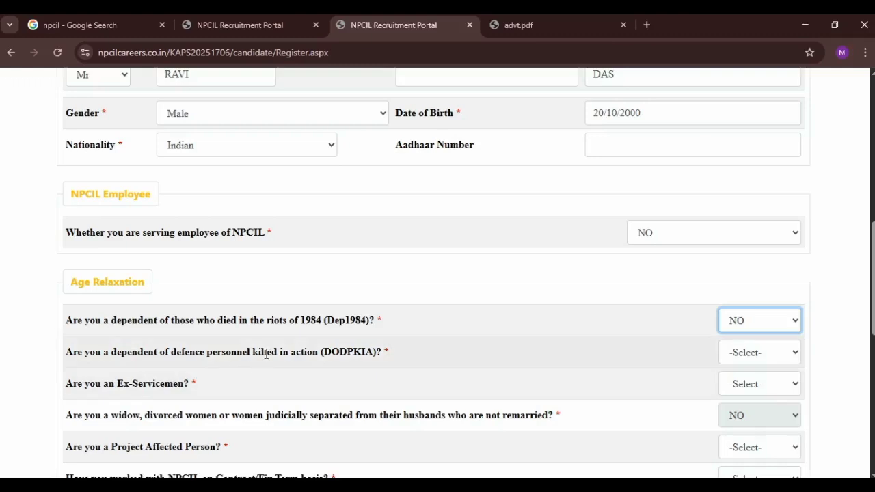
click(745, 355)
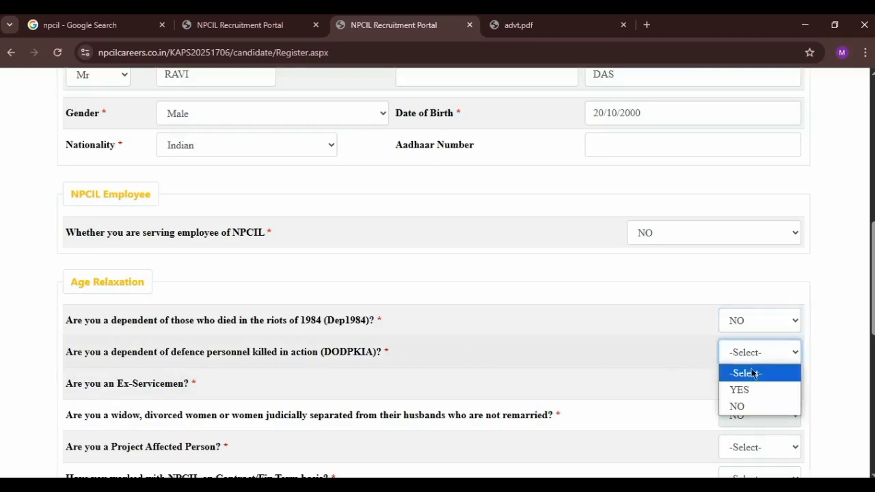
click(738, 406)
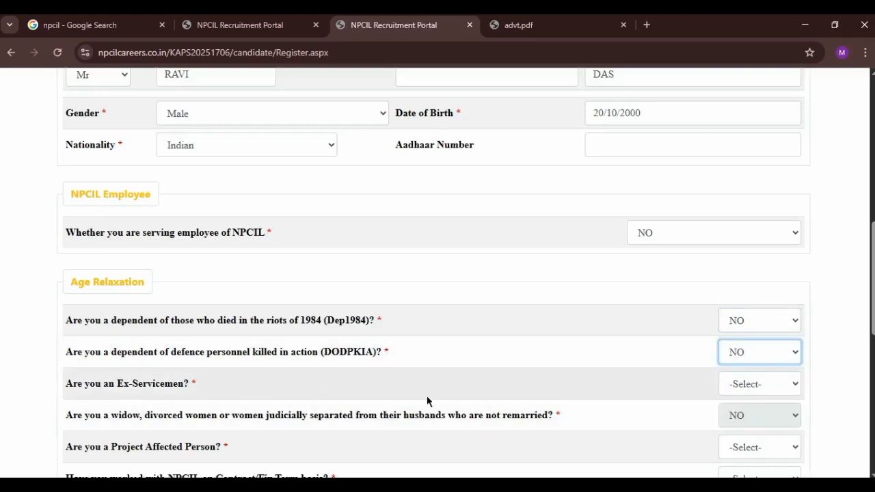
click(756, 386)
click(734, 437)
Step: Answer NO to Project Affected Person and prior contract work with NPCIL
scroll(195, 336, down, 1)
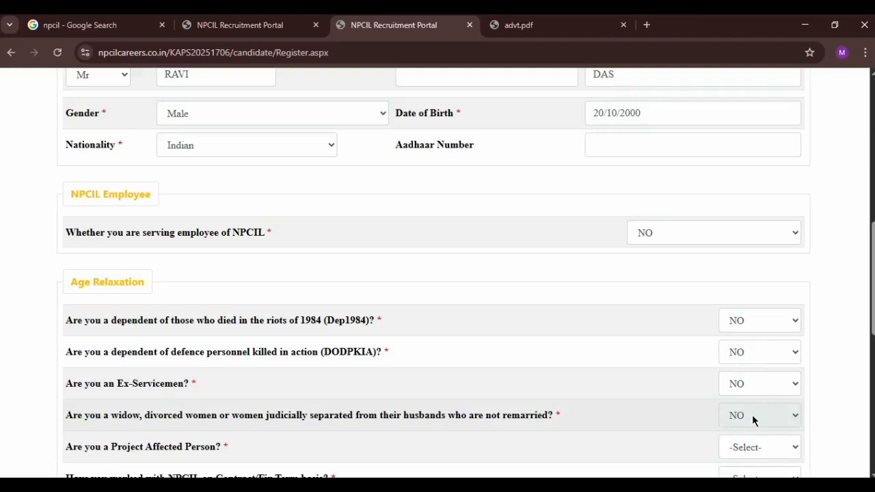
scroll(523, 363, down, 2)
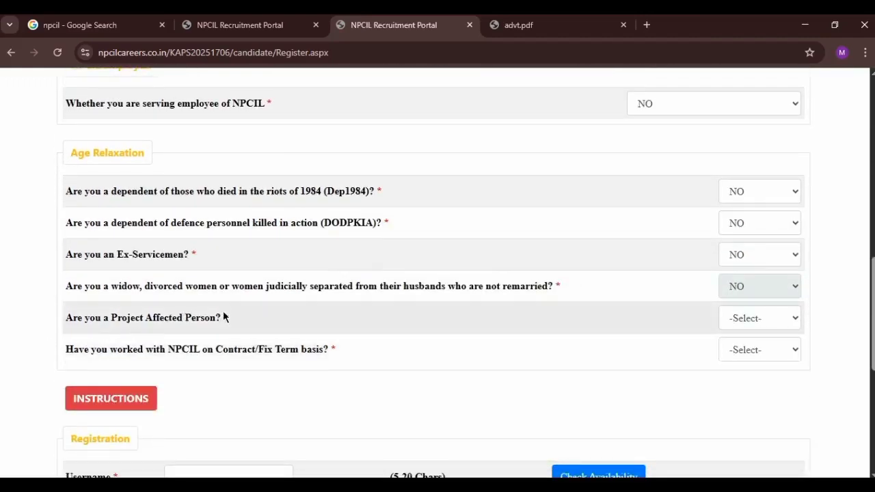
click(761, 322)
click(751, 370)
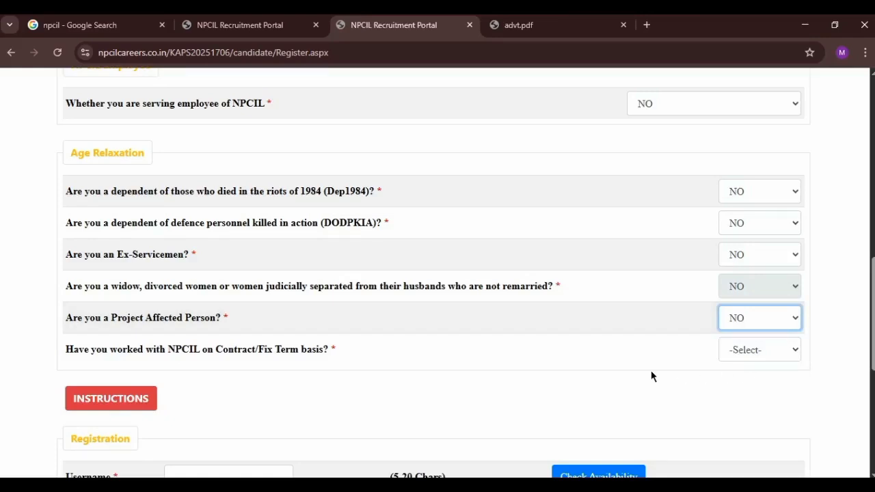
click(767, 352)
click(763, 401)
scroll(491, 362, down, 2)
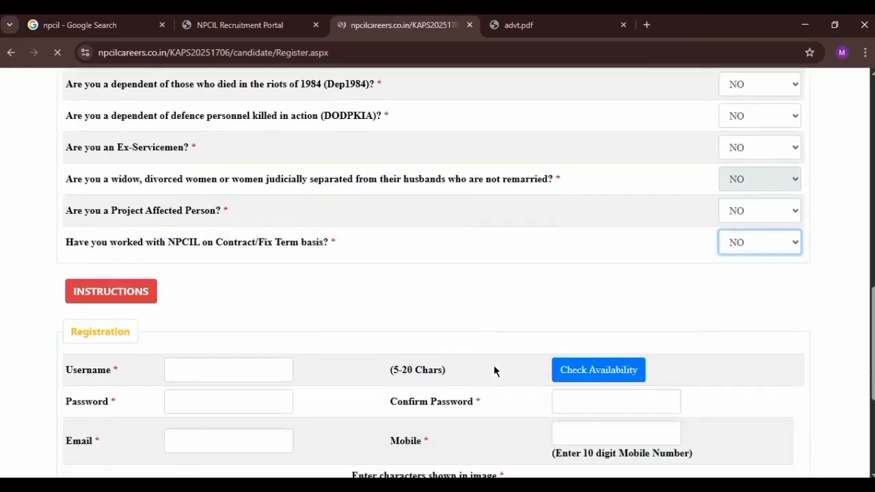
scroll(494, 371, down, 2)
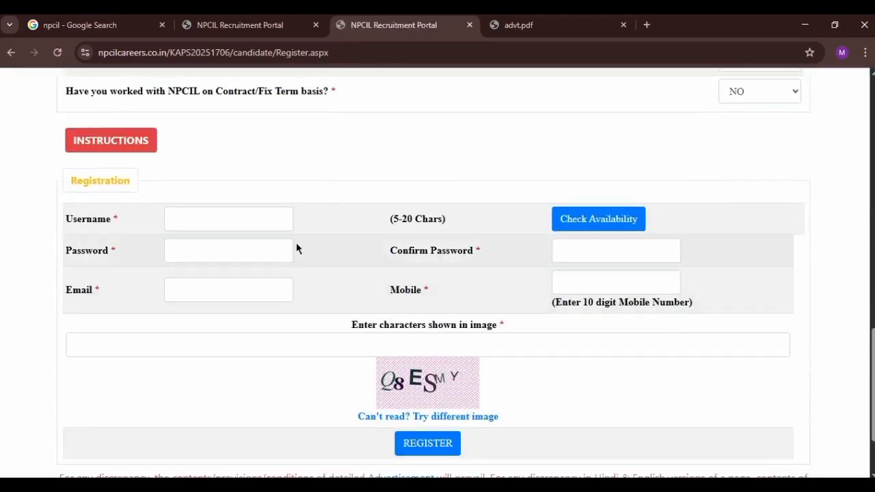
Step: Enter the chosen username in the Registration section and check its availability
click(262, 225)
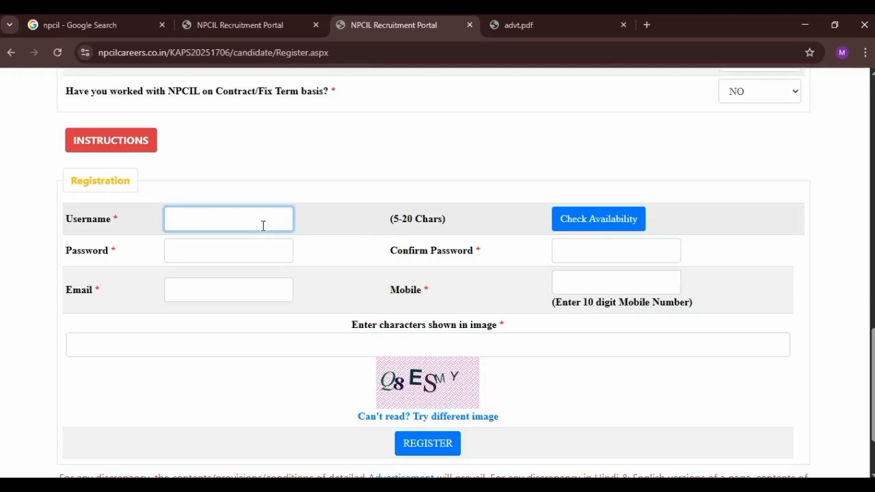
scroll(263, 225, up, 8)
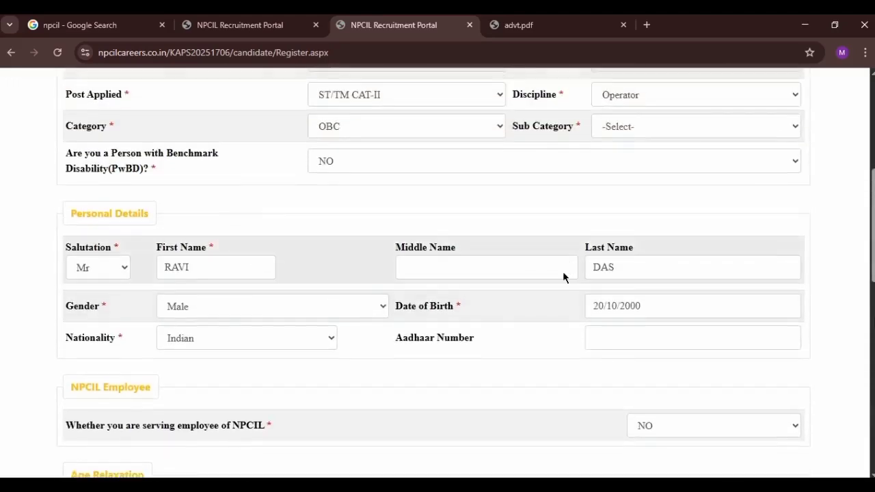
scroll(533, 283, down, 6)
scroll(544, 284, up, 5)
scroll(545, 285, up, 1)
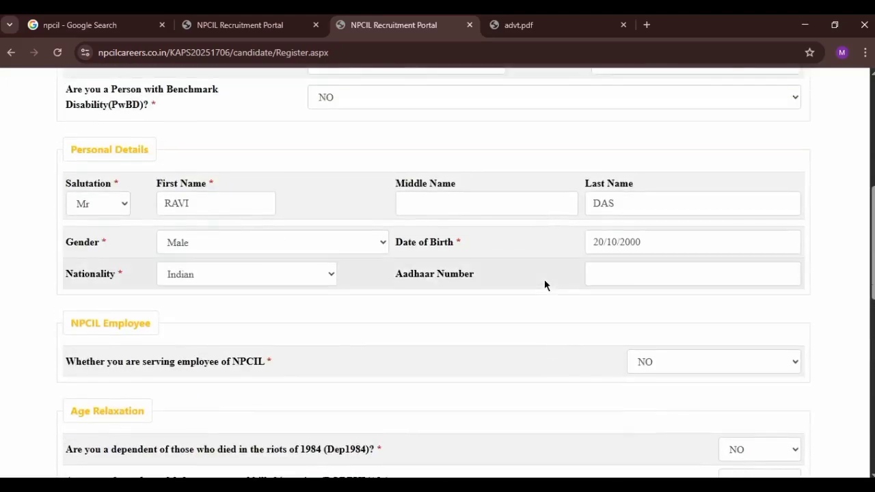
scroll(544, 285, down, 6)
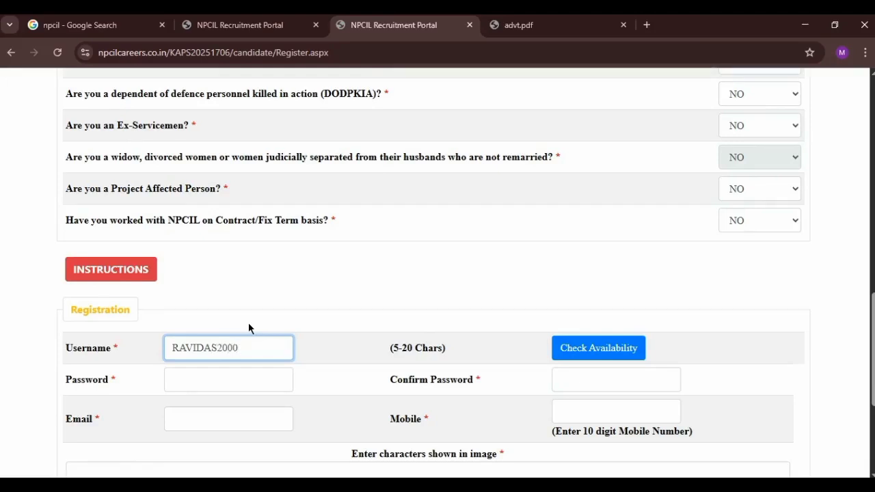
click(629, 356)
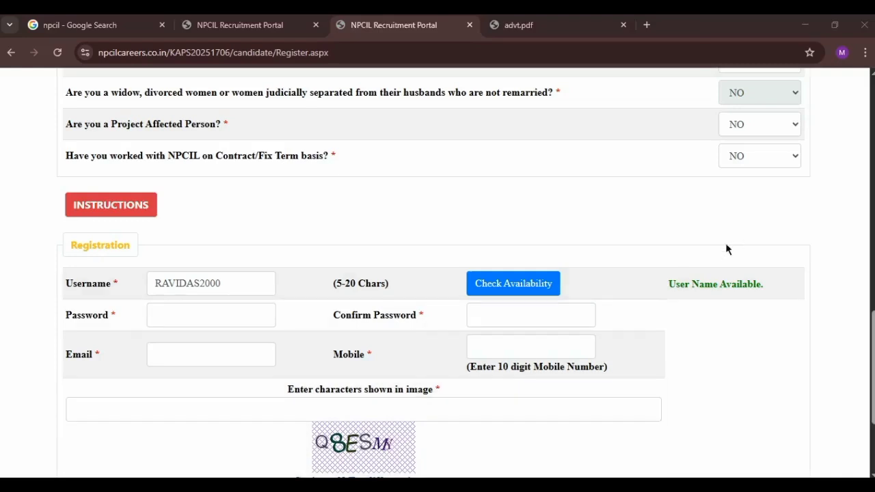
Step: Enter the account password and re-enter it in Confirm Password
drag(661, 283, 759, 287)
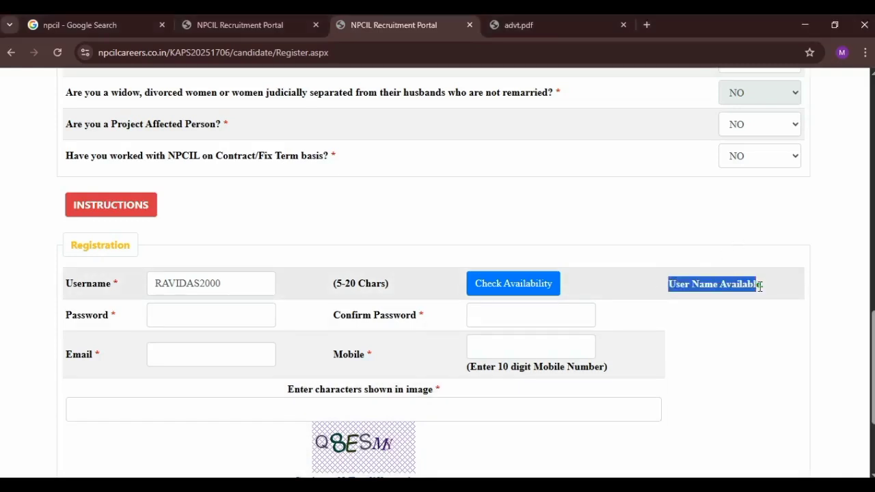
click(740, 311)
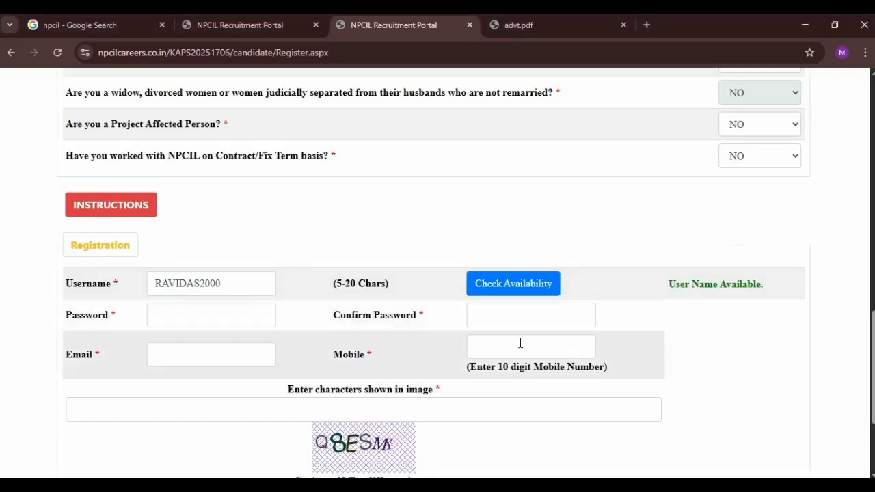
click(246, 323)
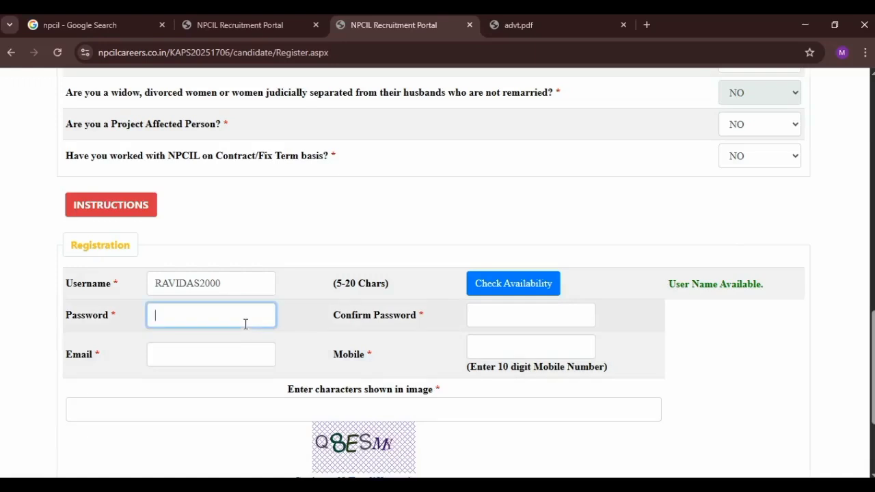
text(Rav•••••)
click(497, 317)
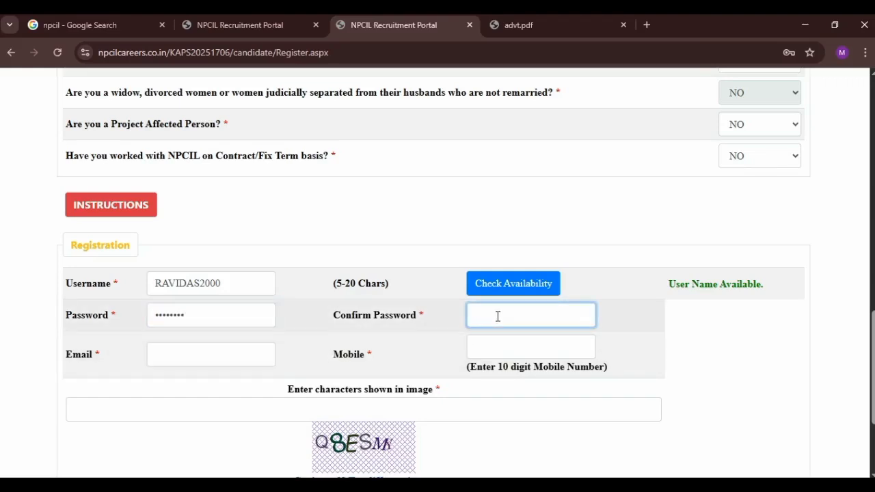
text(R•••••••)
Step: Fill in the applicant's e-mail address and mobile number, and type the captcha characters
click(231, 350)
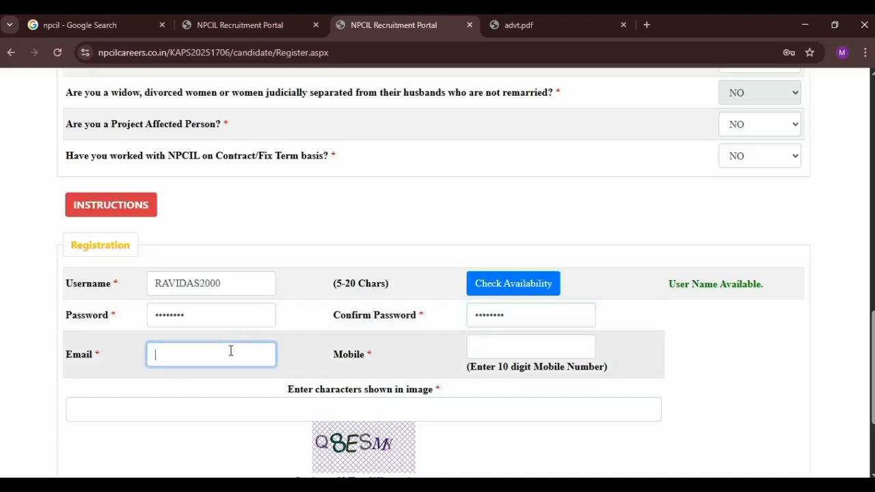
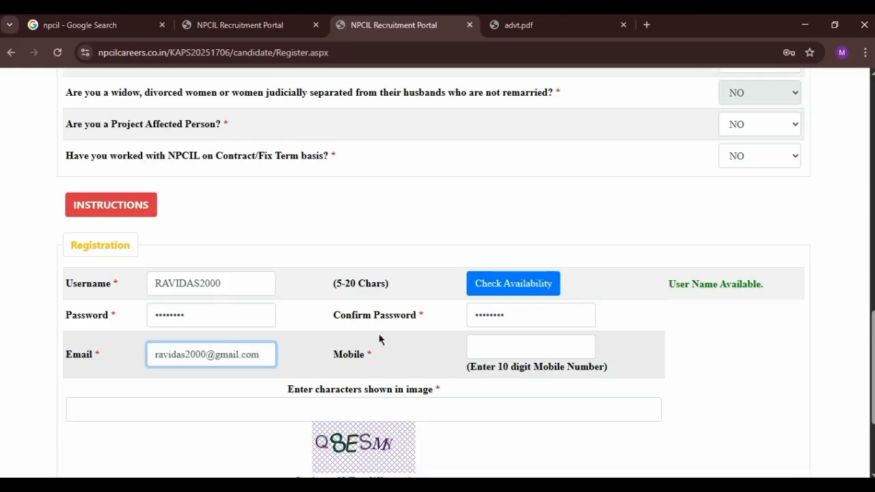
click(510, 339)
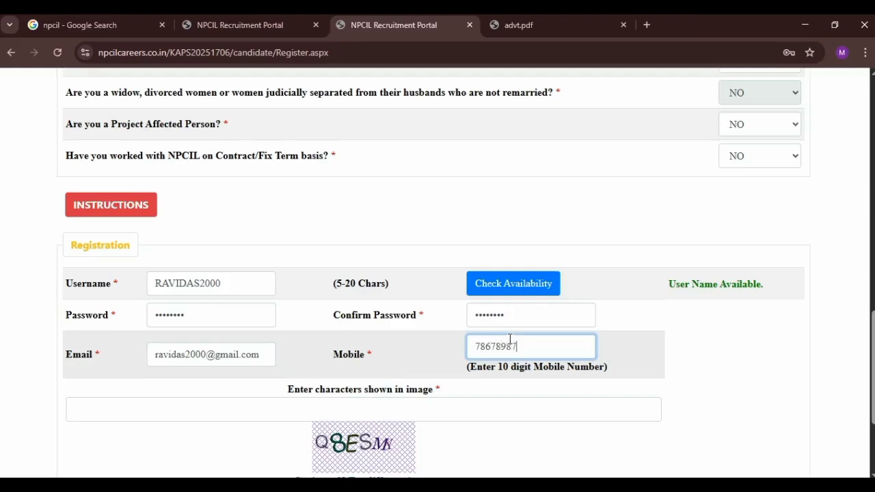
click(755, 353)
scroll(755, 352, down, 2)
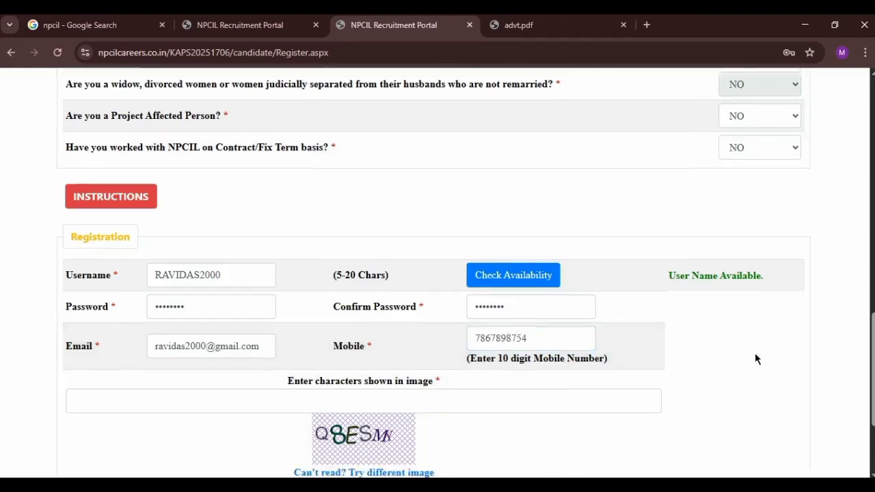
click(461, 269)
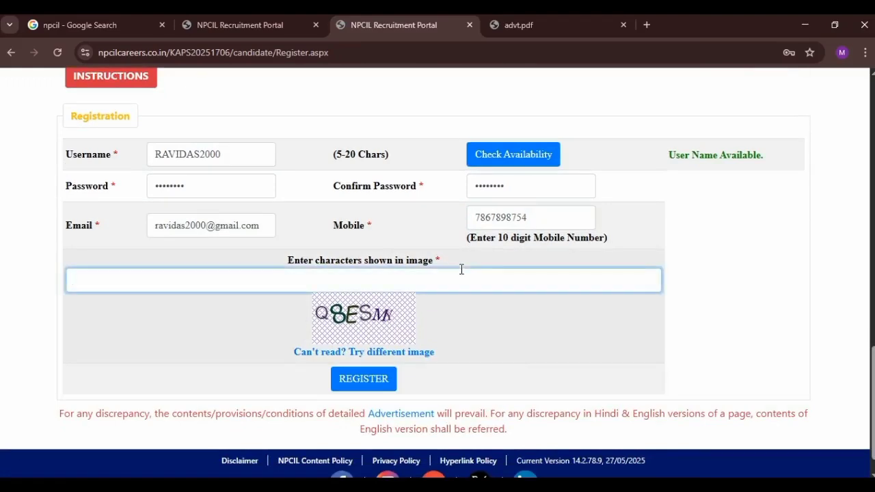
text(Q8ESMY)
scroll(646, 304, down, 1)
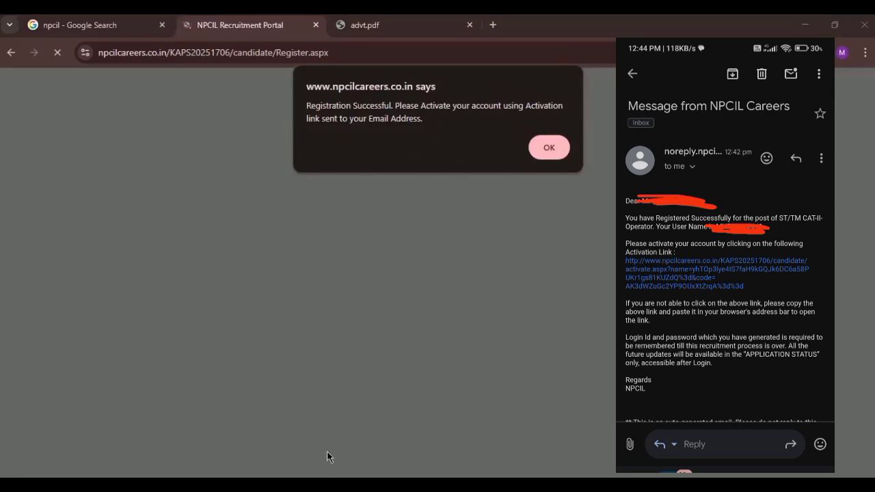
Step: Acknowledge the registration success, log in with the new account, and dismiss the activation alert
key(Return)
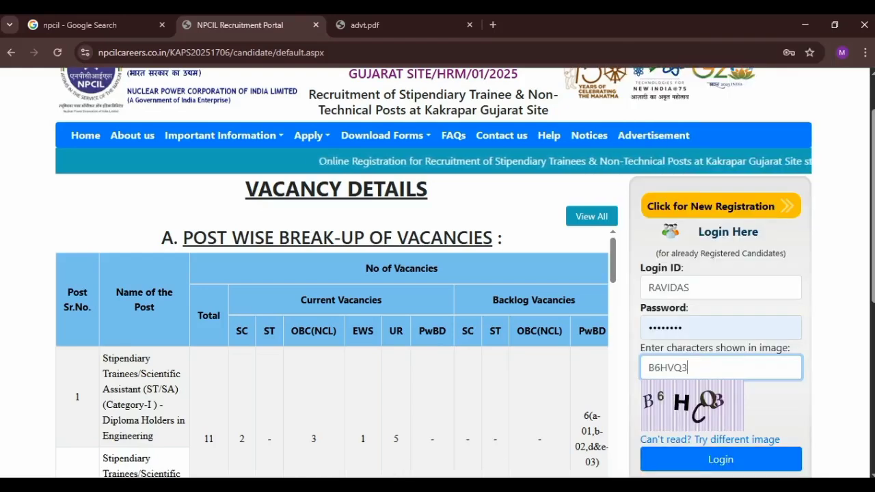
key(Return)
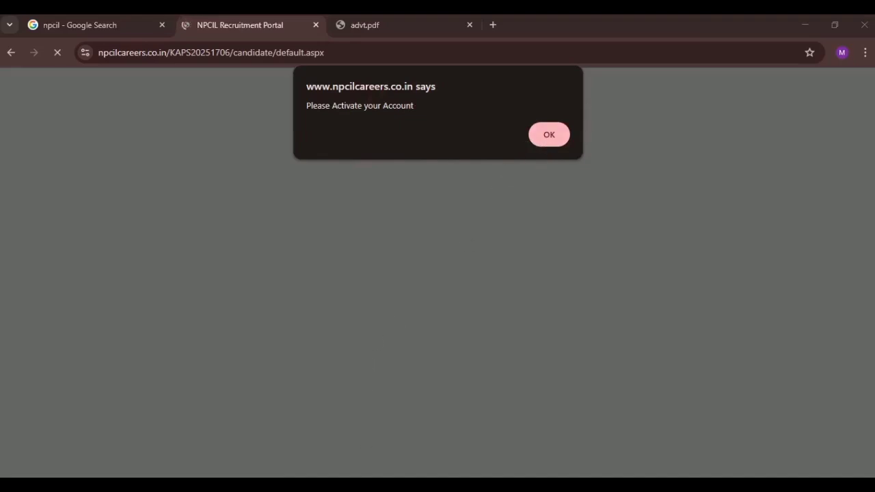
key(Return)
scroll(496, 258, down, 1)
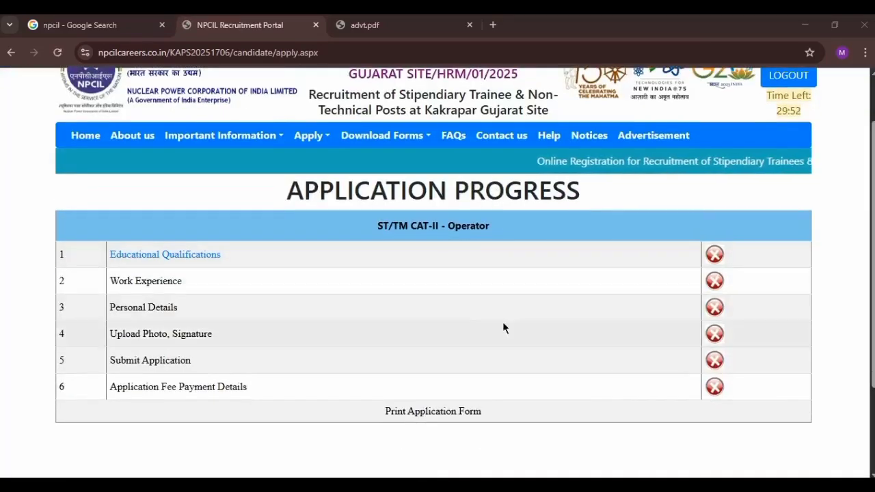
Step: Open Educational Qualifications, dismiss the note, and set the first row's degree to SSC
click(166, 258)
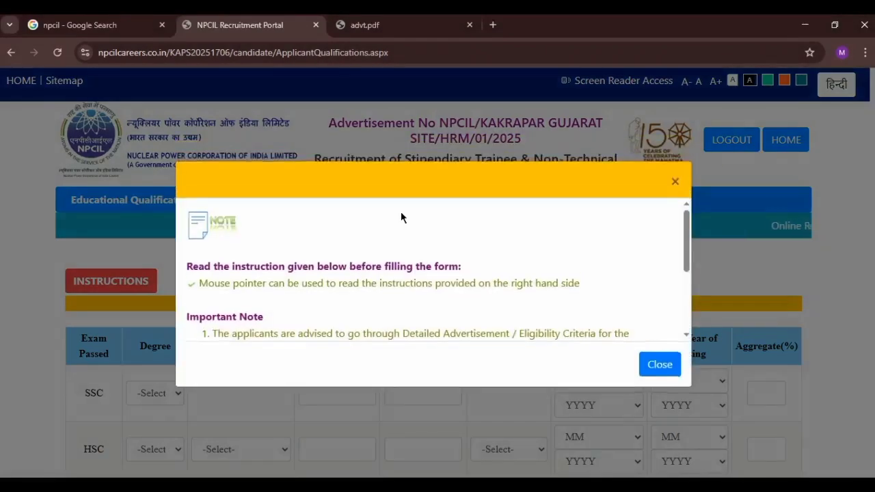
click(659, 364)
scroll(176, 279, down, 1)
click(159, 332)
click(168, 380)
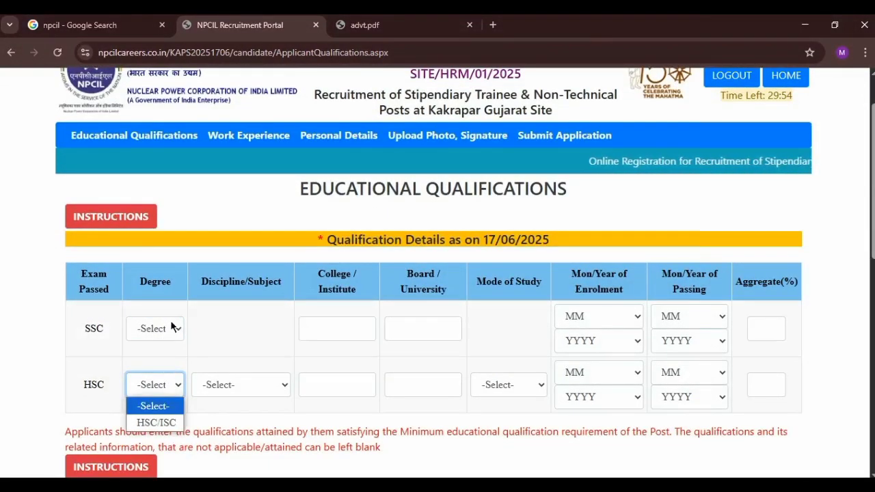
click(171, 326)
click(166, 363)
Step: Fill the SSC row's school, board, enrolment and passing dates (5/2017) and aggregate 82
click(325, 329)
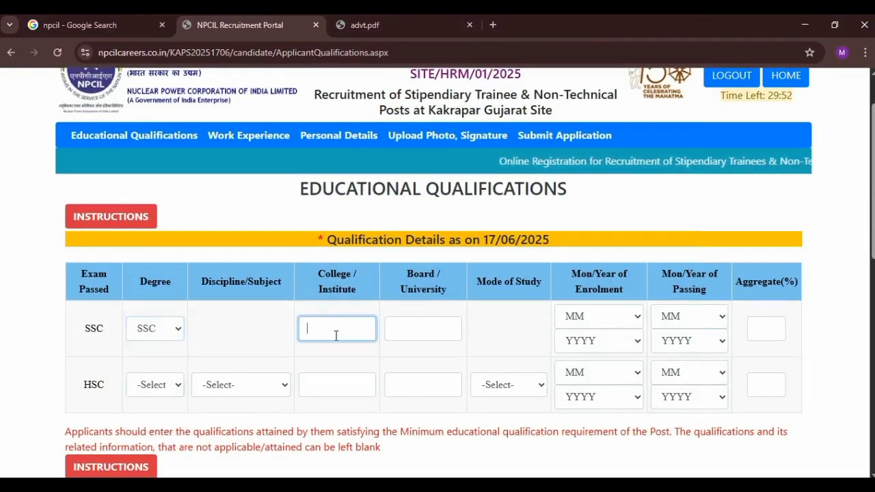
click(397, 329)
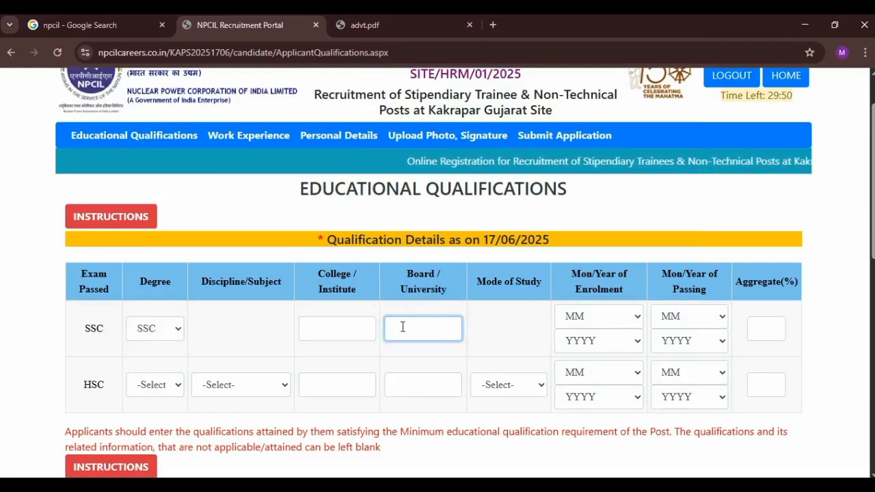
click(578, 315)
click(589, 342)
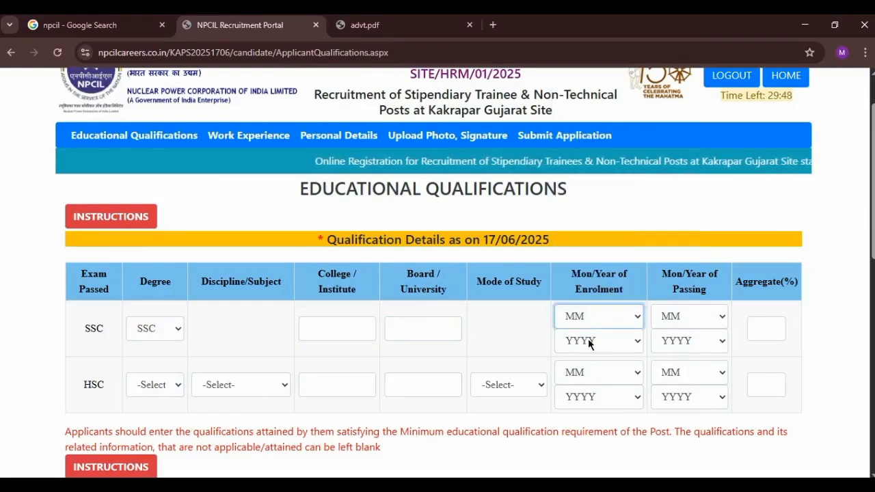
click(589, 342)
click(589, 341)
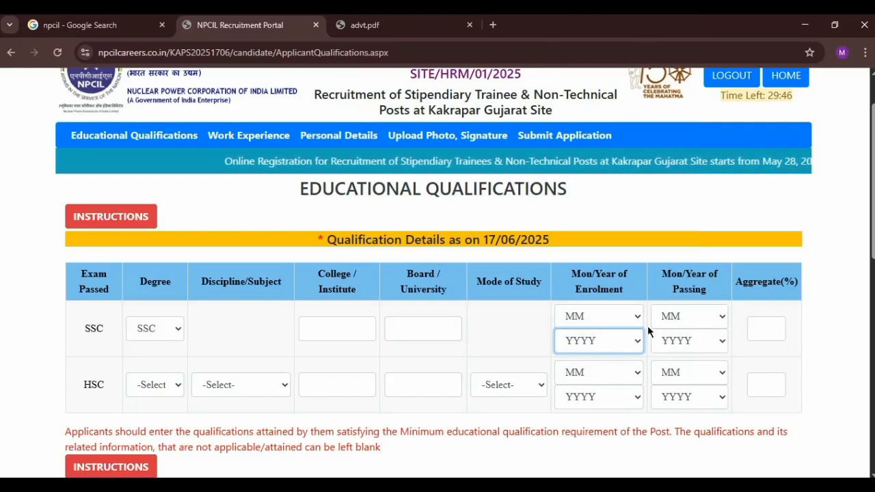
click(673, 316)
click(674, 339)
click(676, 341)
click(675, 342)
click(766, 329)
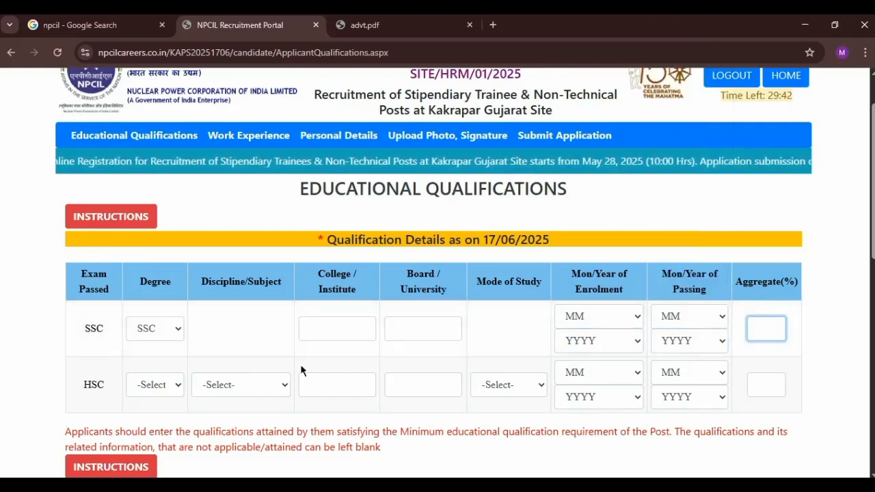
Step: Set the HSC row to HSC/ISC, Science with PCM, with college, board and Full Time mode
click(174, 385)
click(160, 419)
click(227, 386)
click(242, 422)
click(347, 390)
click(412, 386)
click(422, 384)
click(477, 385)
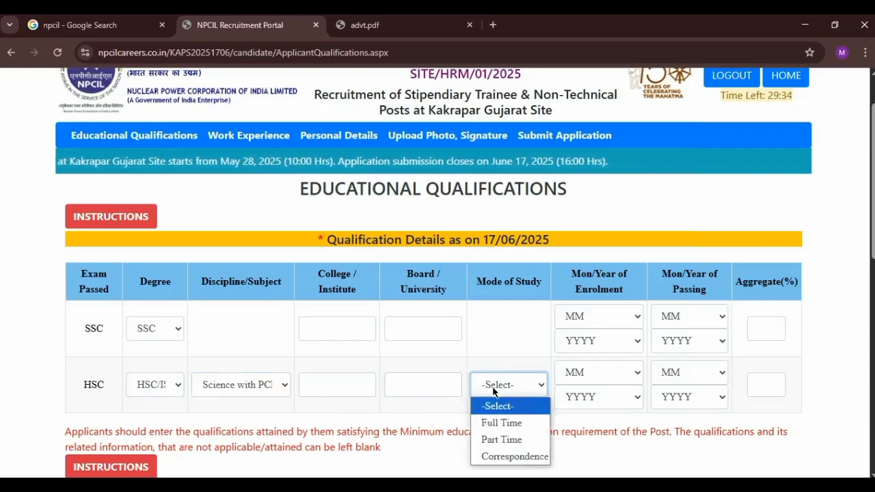
click(492, 419)
Step: Set the HSC enrolment and passing dates, with passing in 6/2020
double_click(580, 372)
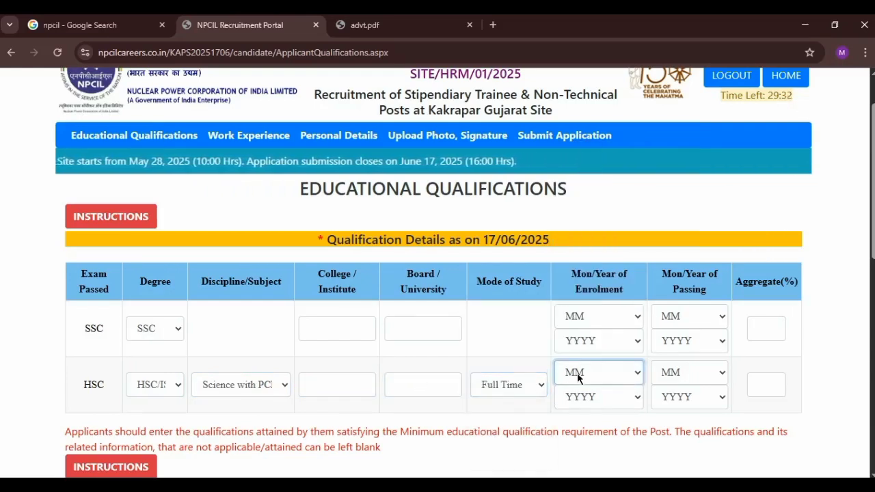
click(582, 396)
click(592, 397)
click(691, 381)
click(691, 382)
double_click(694, 397)
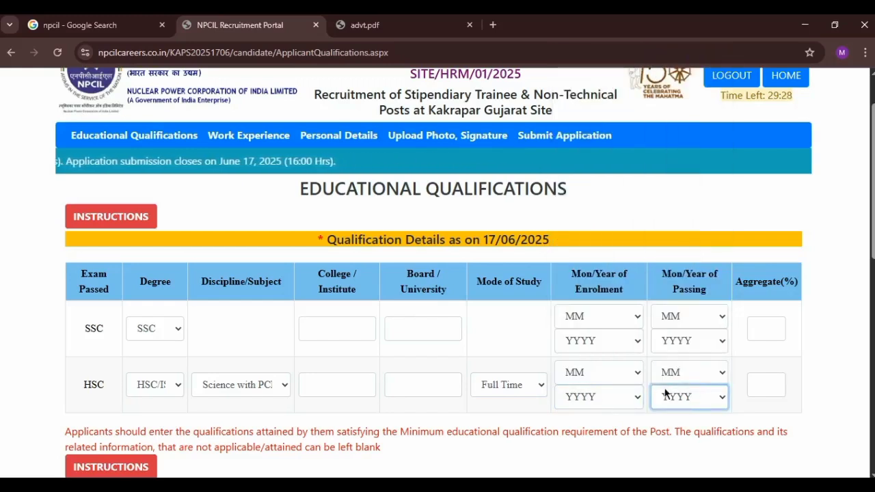
scroll(681, 381, down, 1)
scroll(680, 375, down, 1)
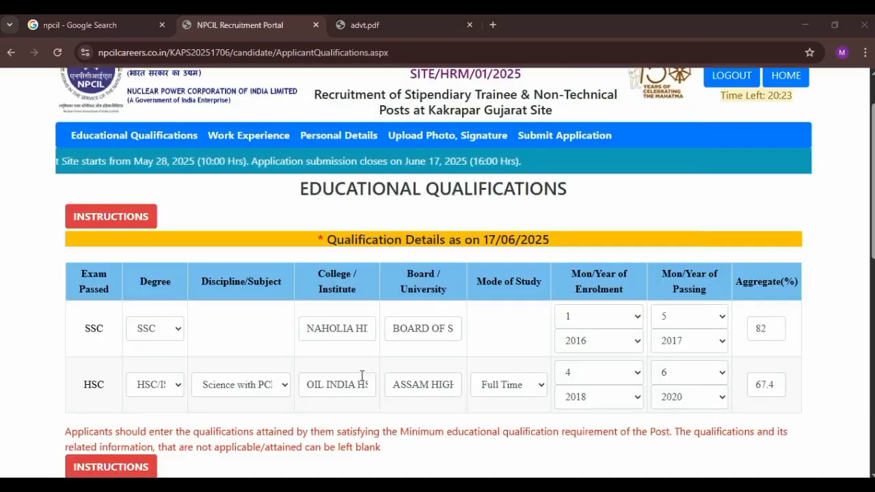
Step: Tick MS EXCEL, MS POWERPOINT, MS ACCESS, EMAIL MANAGEMENT and INTERNET OPERATIONS as known skills
scroll(738, 323, down, 3)
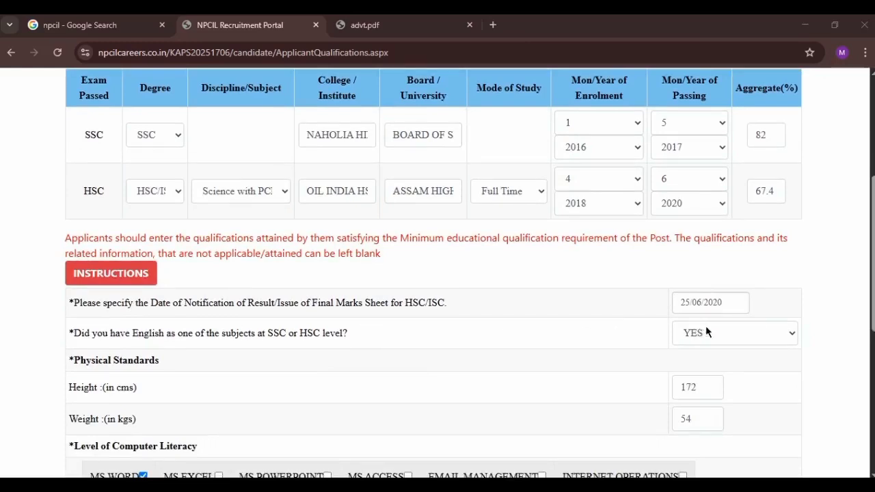
scroll(695, 318, down, 1)
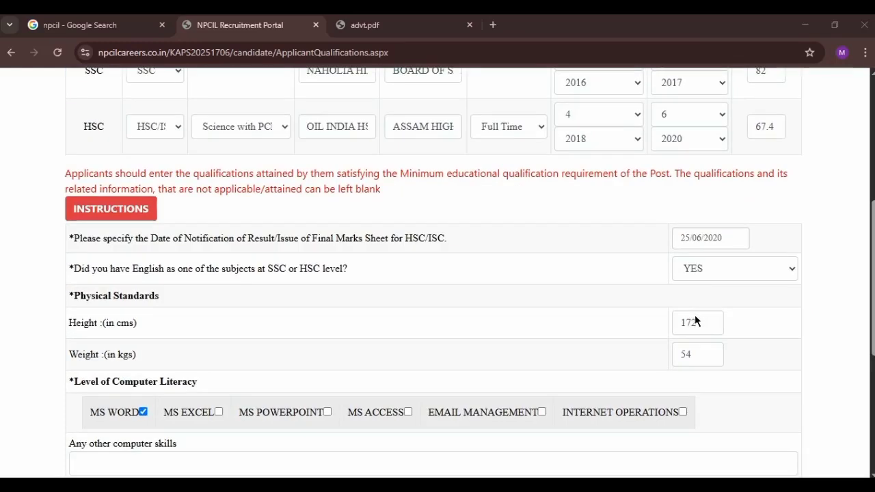
scroll(697, 318, down, 2)
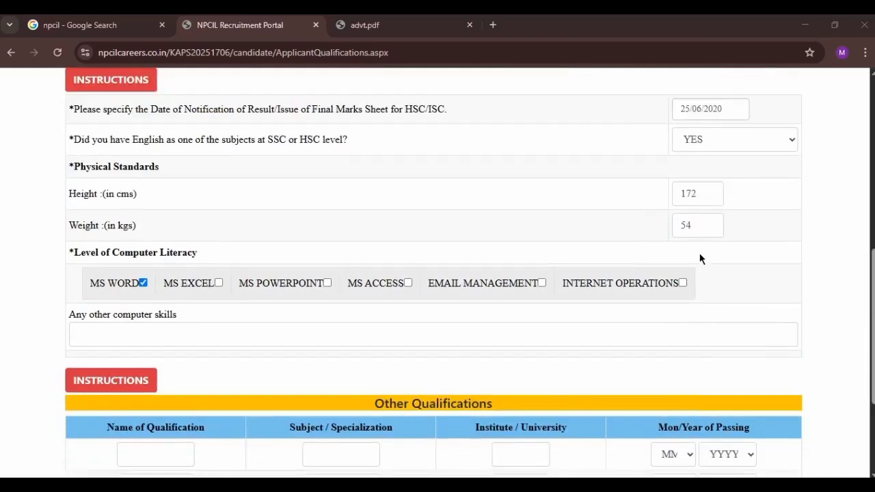
click(218, 283)
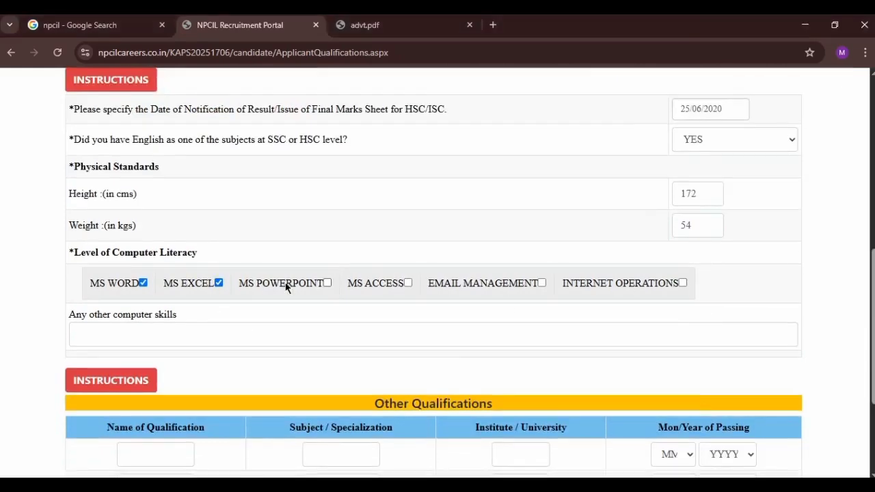
click(327, 283)
click(408, 283)
click(542, 282)
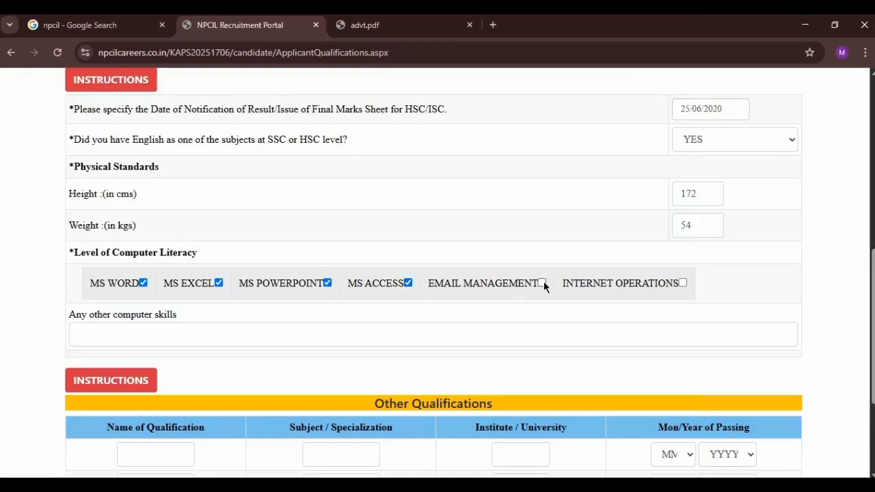
click(682, 283)
scroll(693, 287, down, 1)
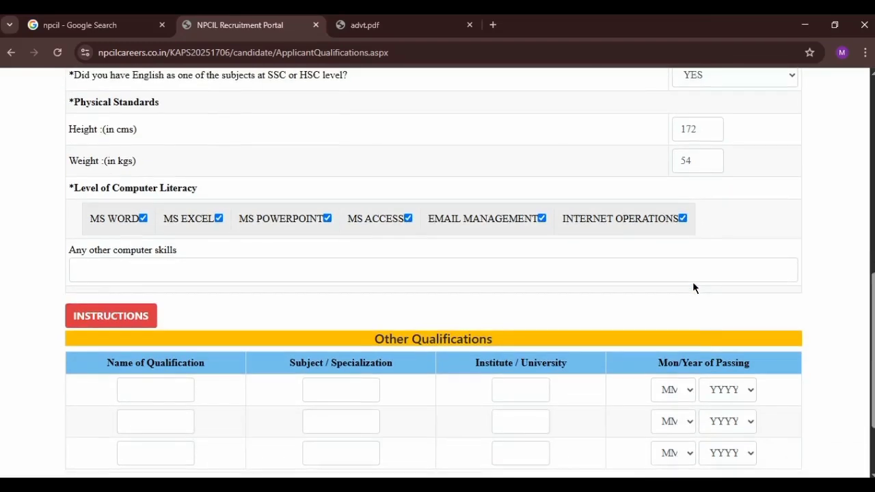
scroll(693, 287, down, 2)
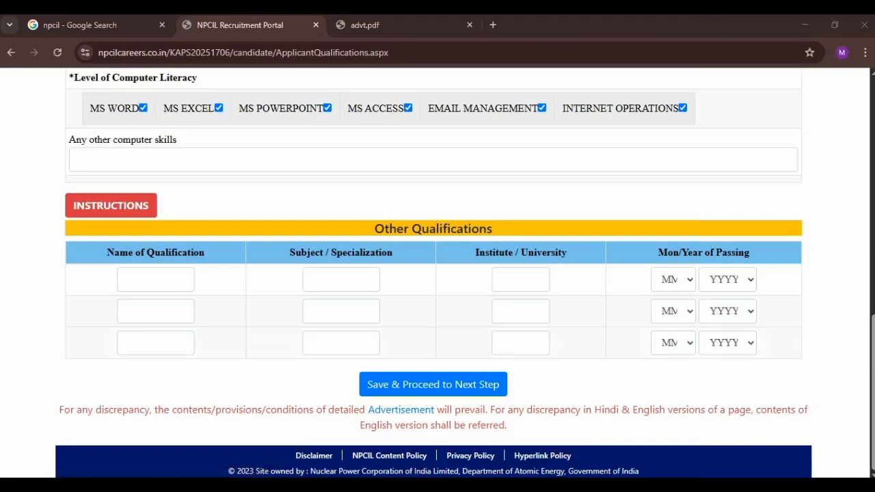
click(156, 280)
Step: Enter qualification DCA, subject 'MSOFFICE XCELL PHOTOSHOP', institute 'TALENT COMPUTER EDUCATION'
click(341, 280)
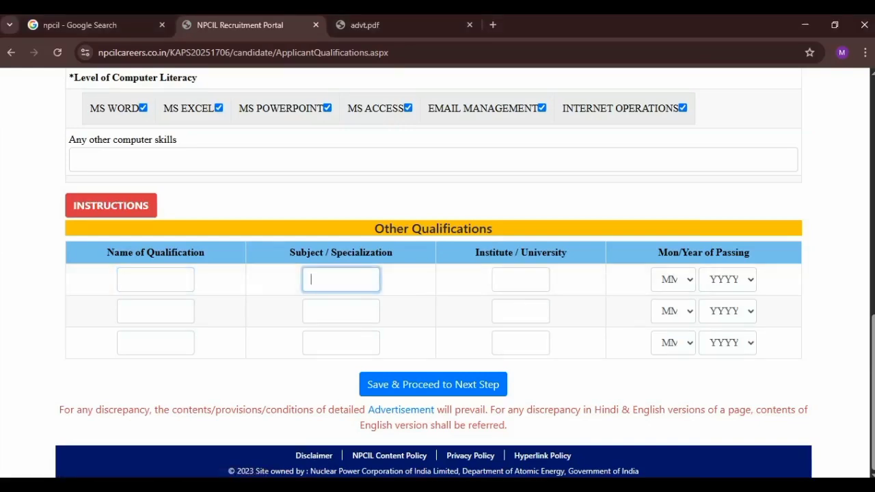
click(156, 280)
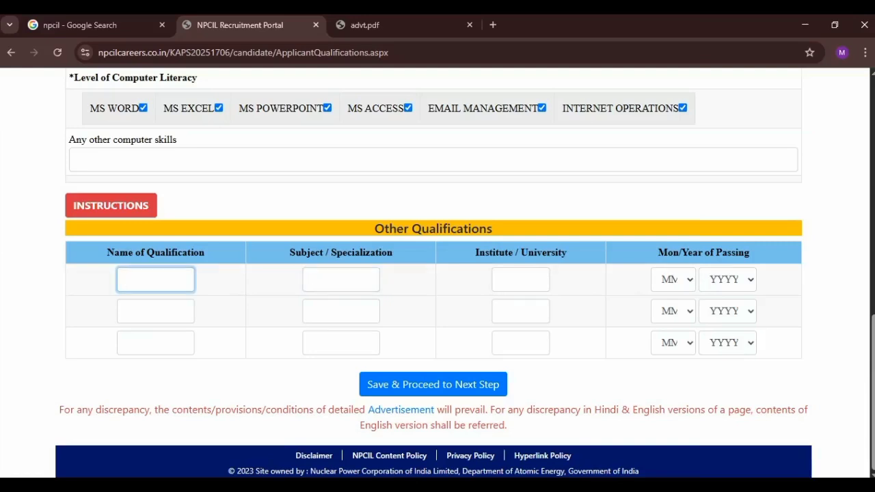
text(P)
key(BackSpace)
text(ADCA)
key(shift+Right)
key(BackSpace)
click(341, 280)
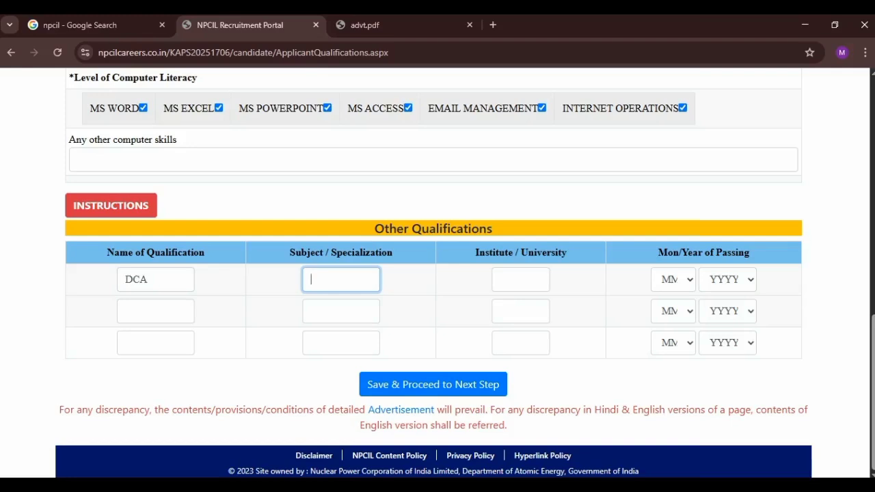
text(MS)
text(OFFIC)
text(E E)
text(XCELL)
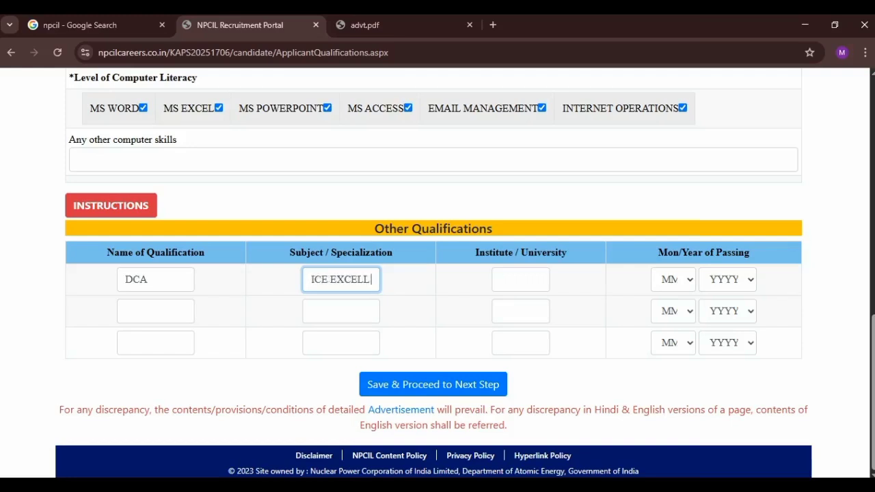
text( PHOTOSHOP)
key(Tab)
text(TALENT)
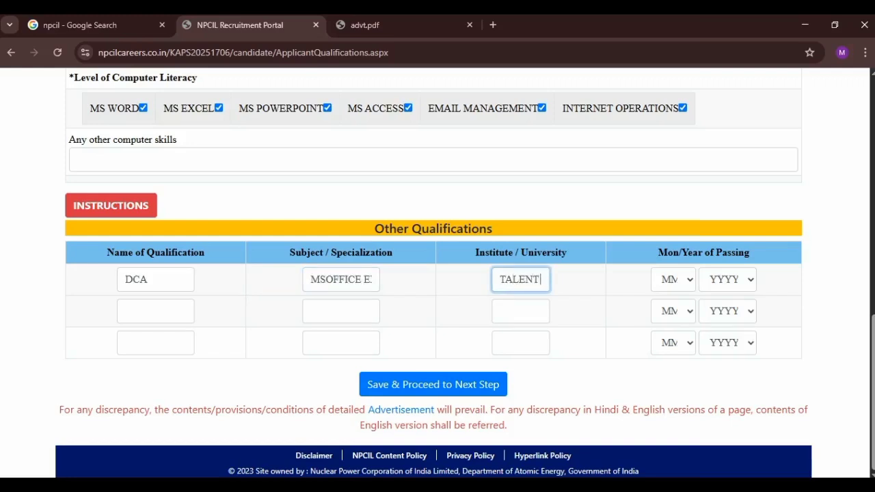
text( COMPUTER ED)
text(UCATIO)
text(N)
Step: Set the DCA's passing month to 7 and year to 2017
click(673, 279)
click(727, 280)
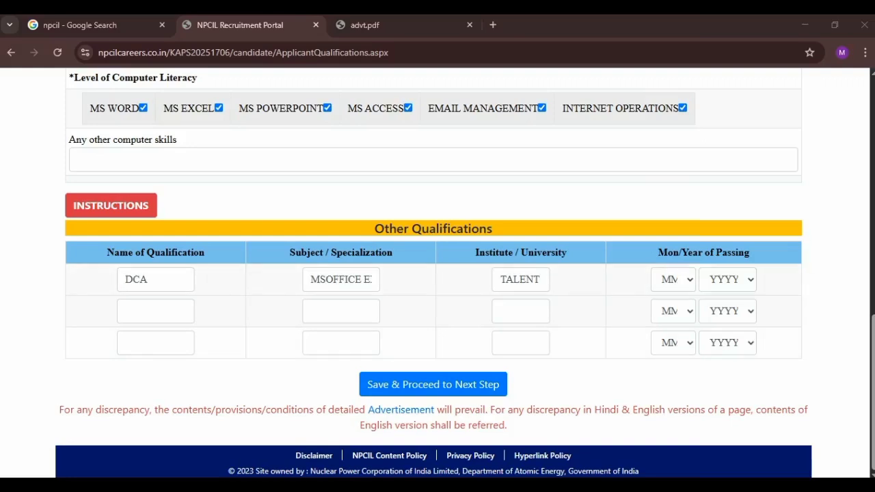
click(673, 279)
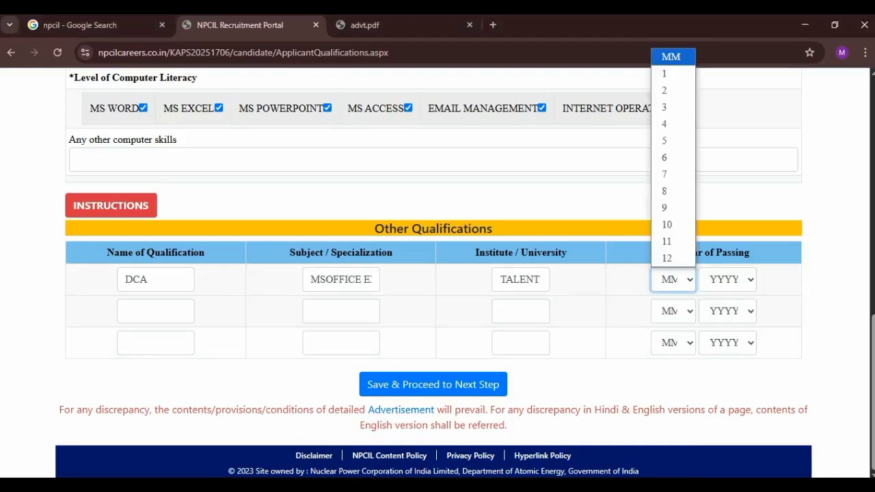
click(666, 173)
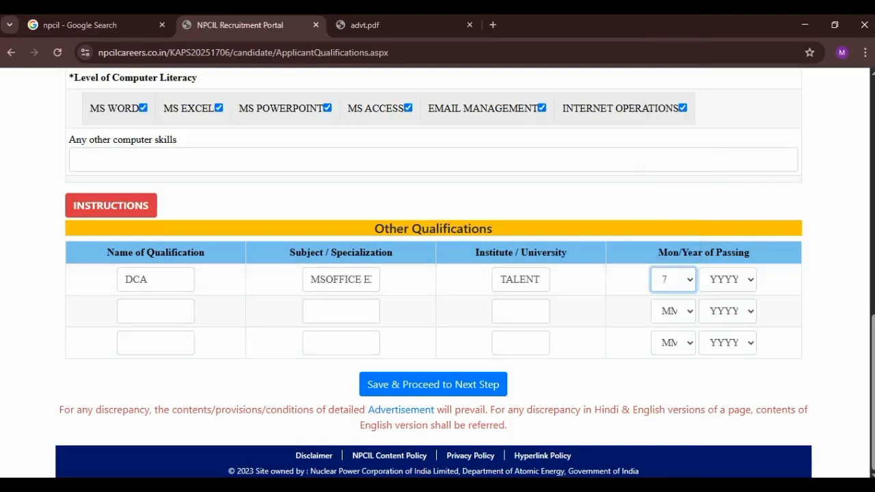
click(727, 279)
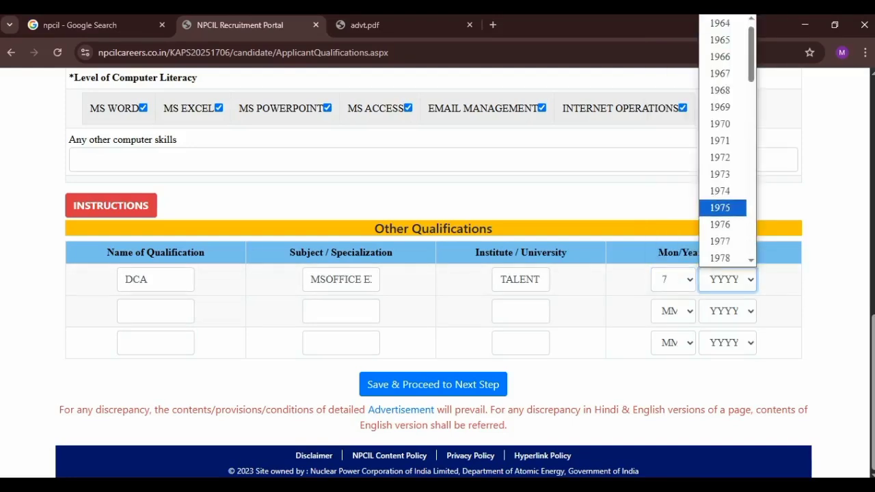
scroll(722, 208, down, 12)
click(719, 123)
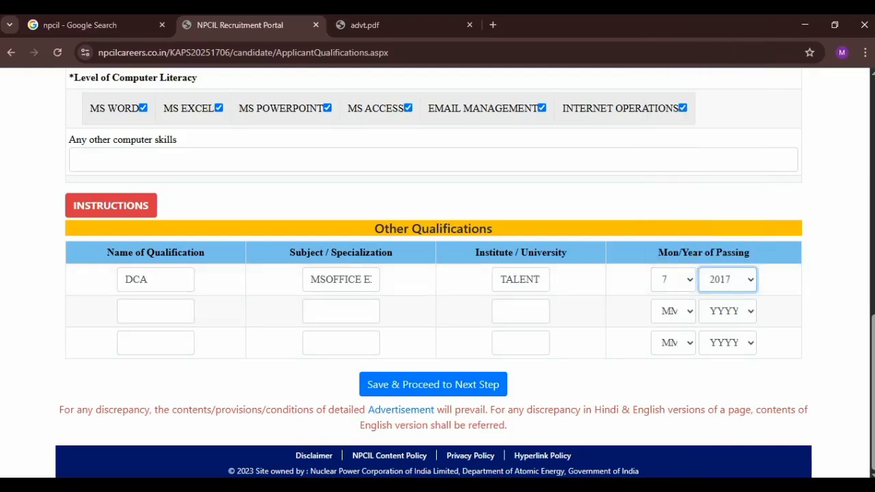
click(618, 380)
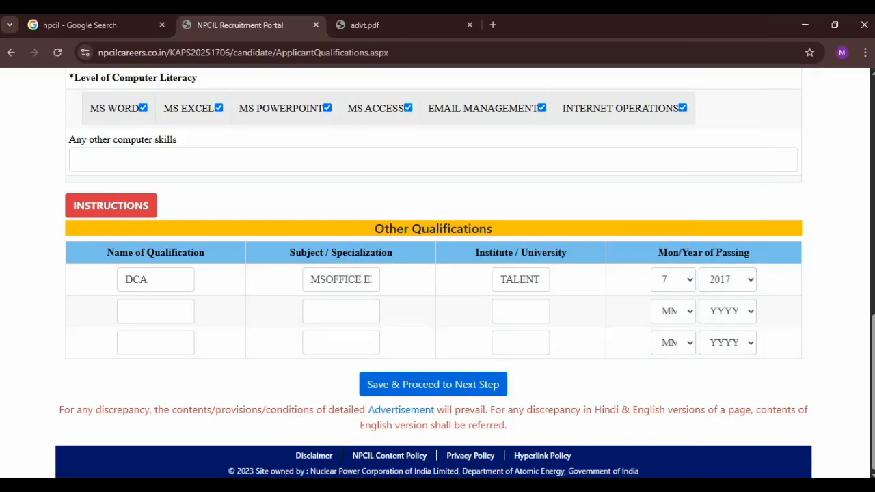
Step: Save the qualifications and enter employer 'INDIAN OIL CORPORATION LIMITED' on the experience page
click(433, 384)
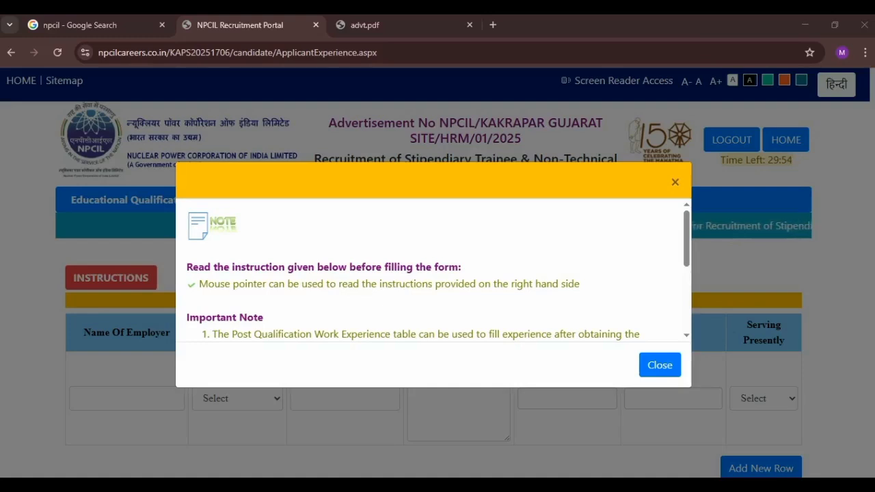
click(659, 365)
scroll(659, 365, down, 3)
click(127, 205)
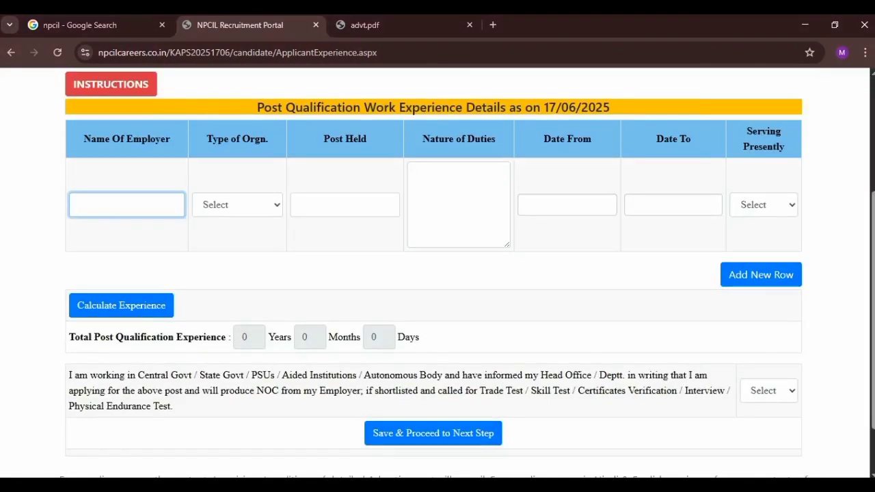
text(INDIAN OIL)
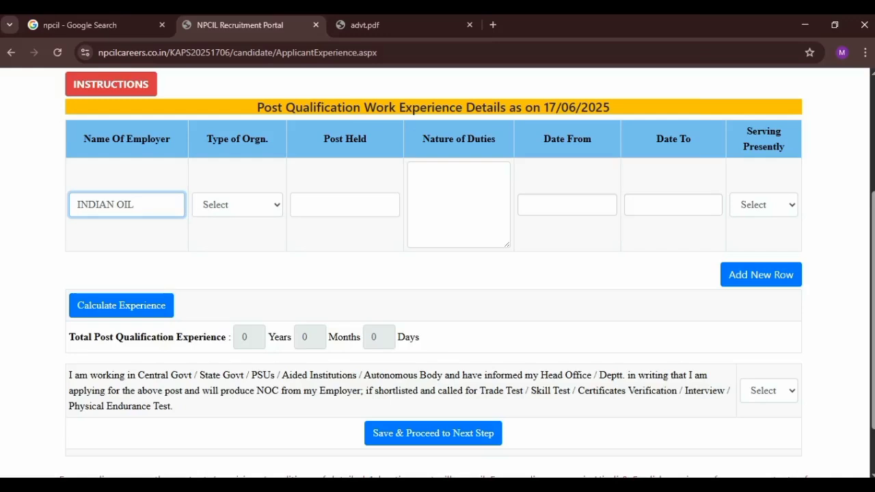
text( CORPORATION)
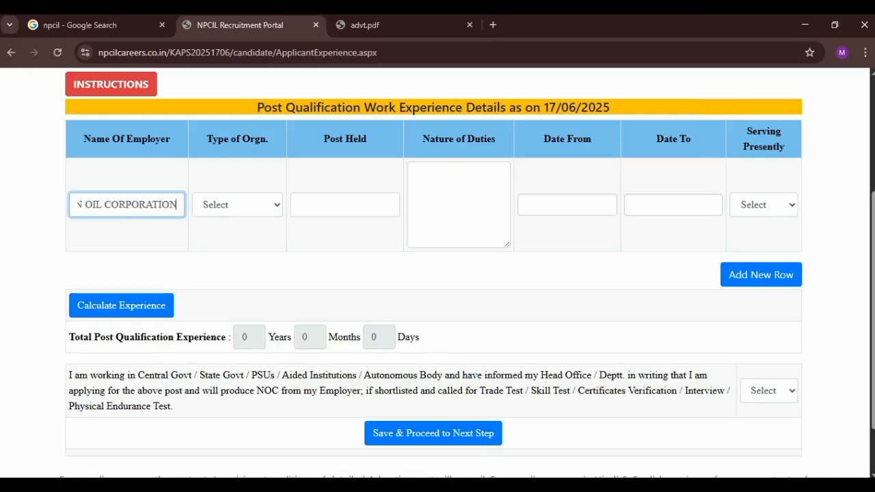
text( LIMITED)
Step: Set organisation type to PSU and paste the post held, beginning 'ATTENDENT OPERA'
click(237, 205)
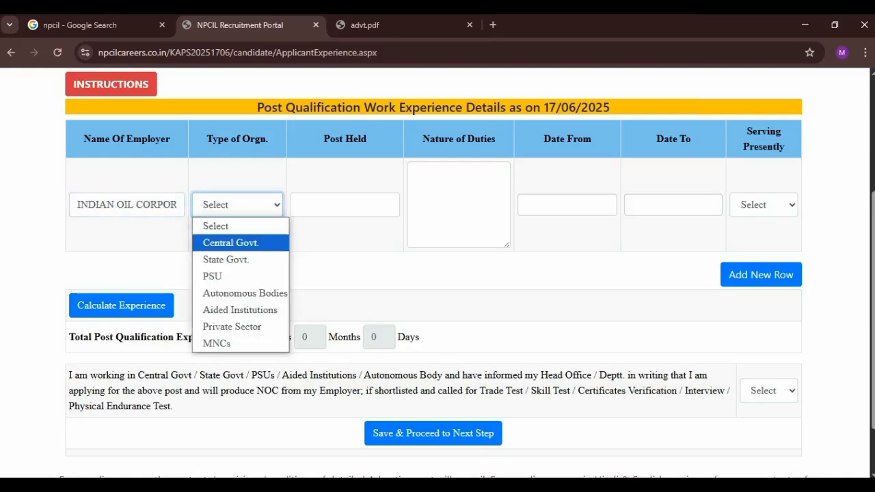
click(213, 276)
click(345, 205)
text(CHEMICAL PLANT)
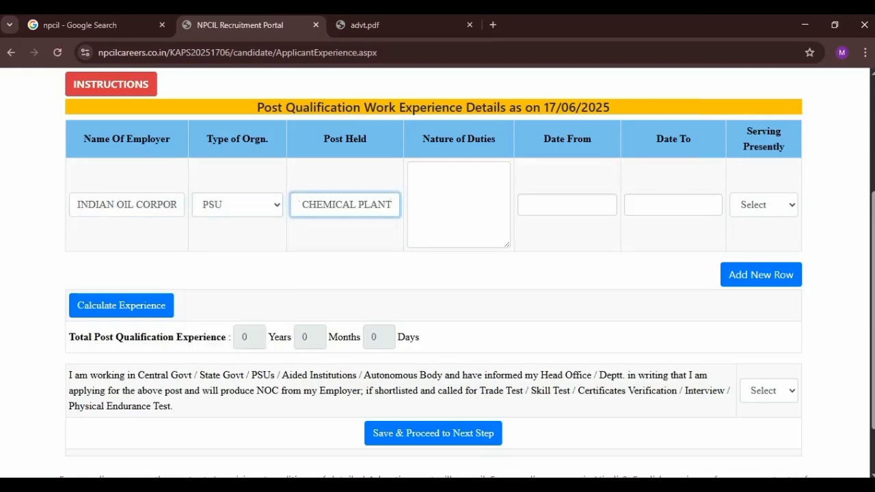
key(Left)
key(Left)
key(Left)
key(Left)
key(Left)
key(Left)
key(Left)
key(Left)
key(Left)
key(Left)
key(Left)
key(Left)
key(Left)
key(Left)
key(Left)
key(Left)
key(Left)
key(Left)
key(Left)
key(Left)
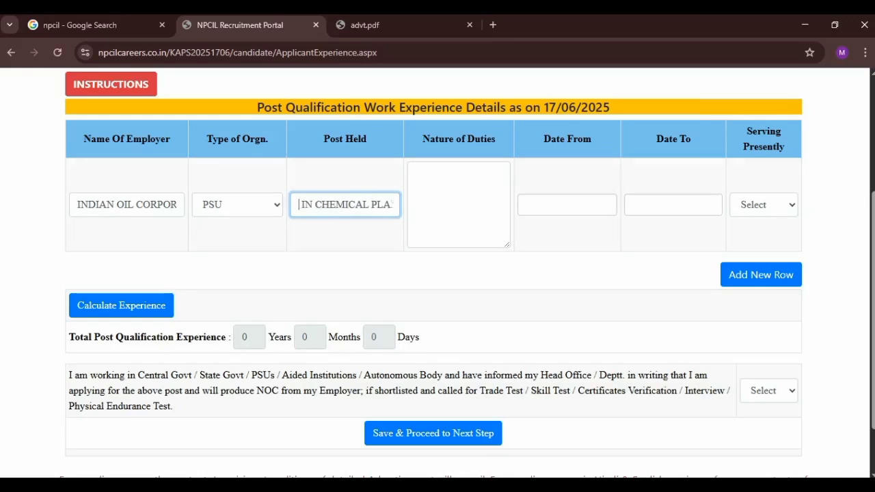
key(Left)
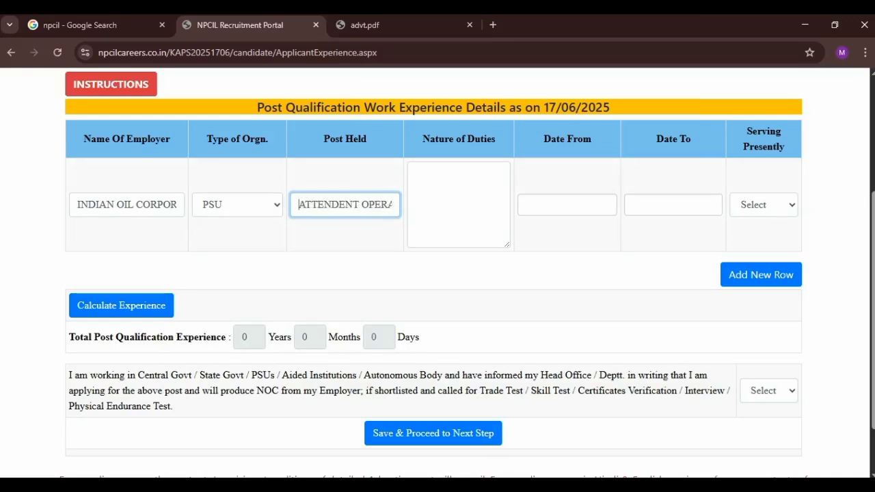
click(415, 174)
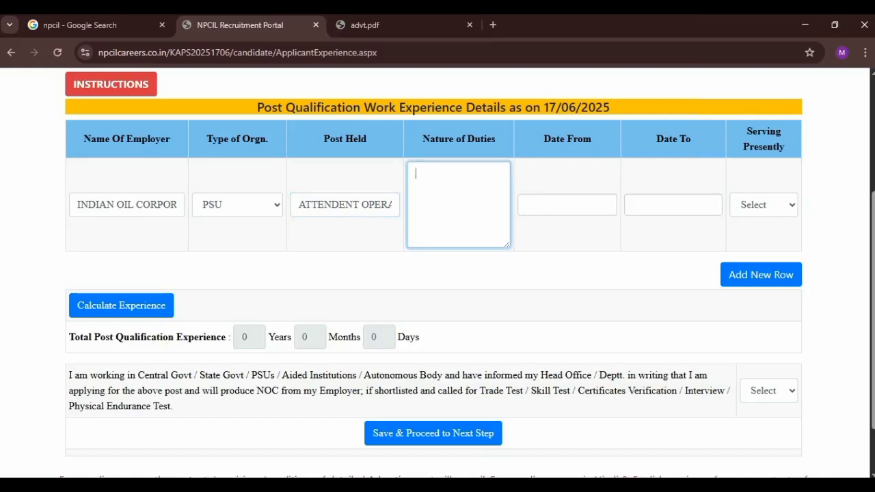
Step: Enter duties 'OPERATING PUMS, HEAT EXCHANGERS ,VALVE ,FURNAACE reactor etc.' with corrected commas
text(Oper)
text(atin)
text(g pums)
text( e)
text(hea)
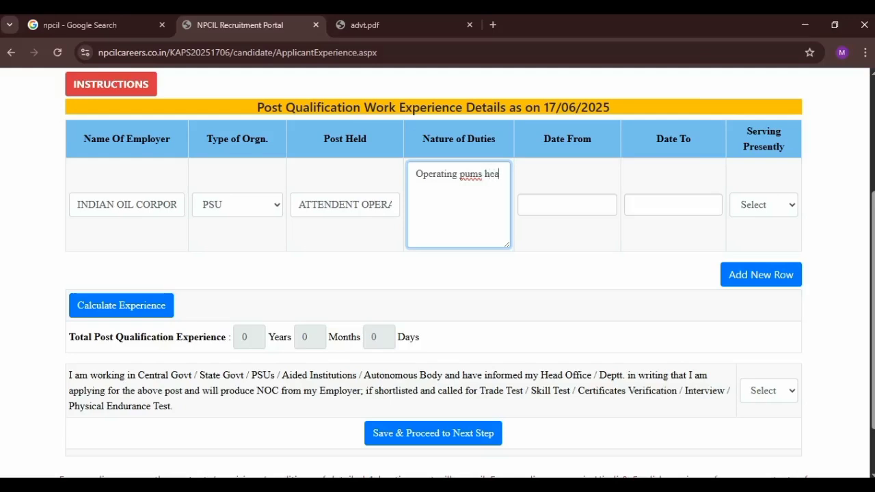
text(t exchangers)
text(valve ,)
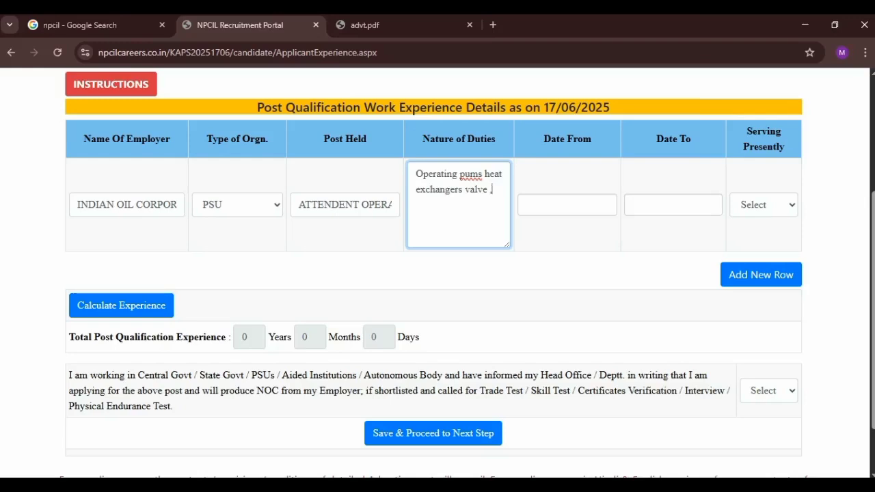
text(furnaace react)
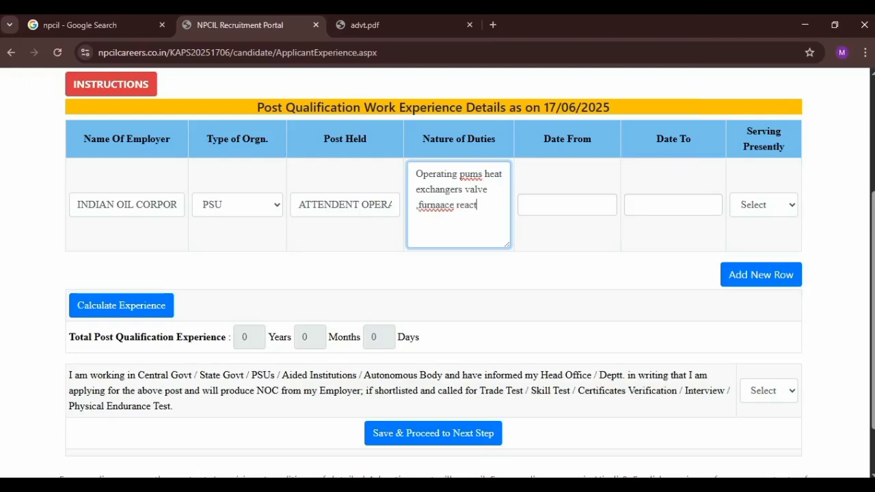
text(or etc.)
click(483, 174)
text(,)
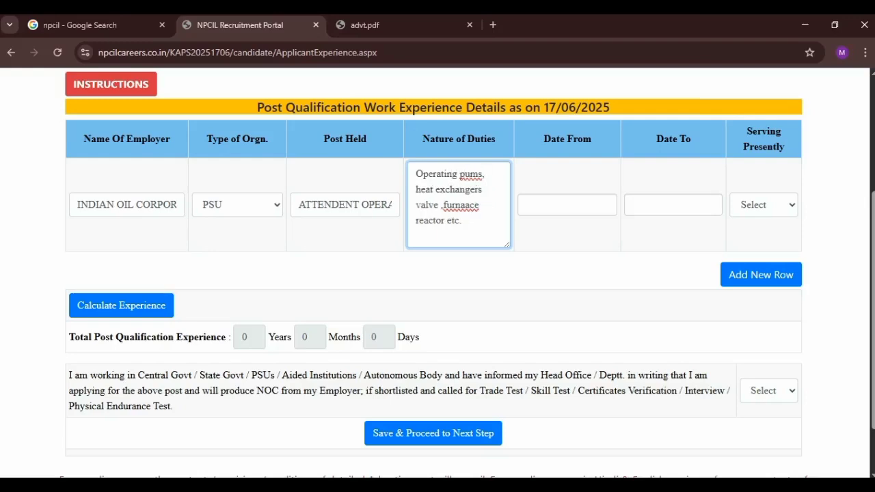
click(416, 205)
text(,)
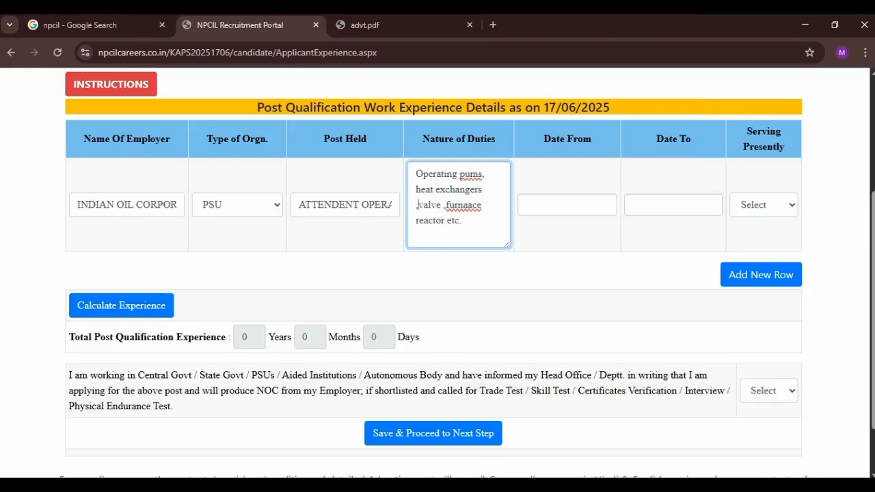
click(462, 220)
Step: Pick 11/03/2024 as the job's Date From in the calendar
click(567, 205)
click(632, 228)
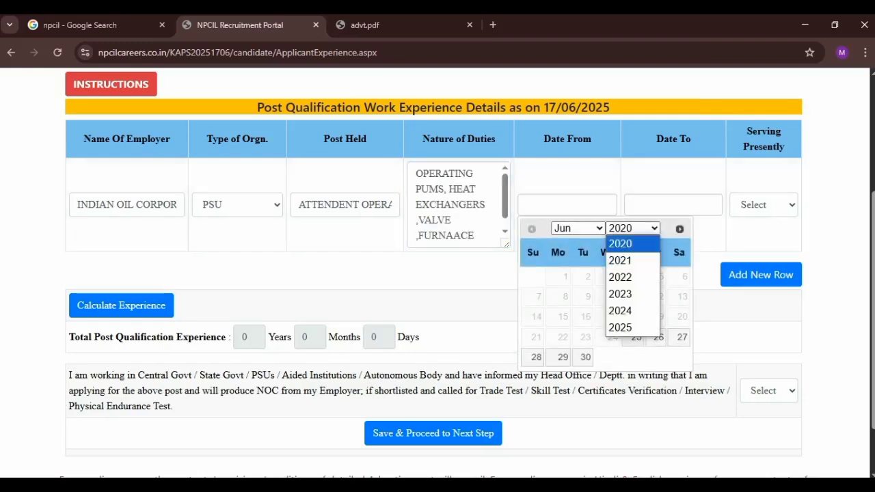
click(620, 310)
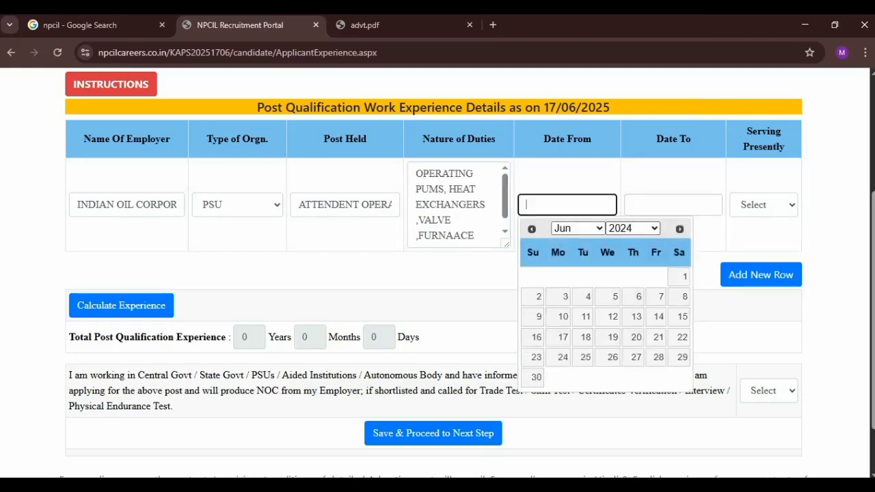
click(578, 228)
key(Up)
key(Up)
key(Up)
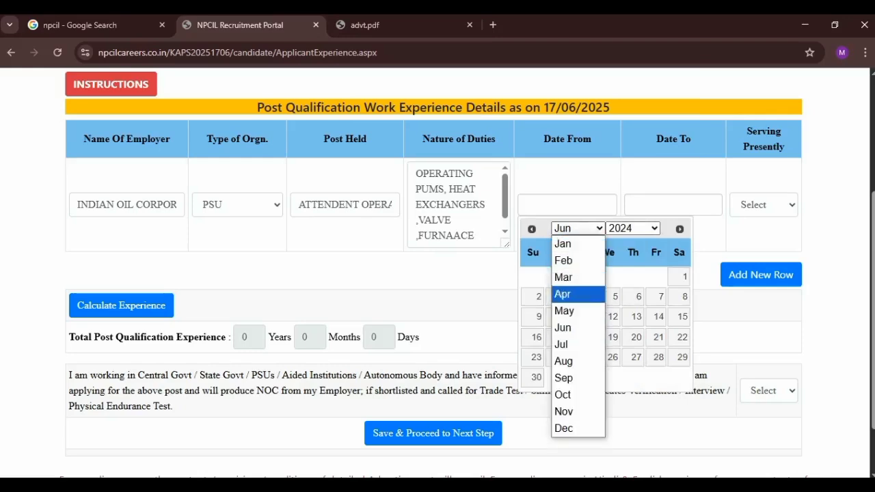
key(Return)
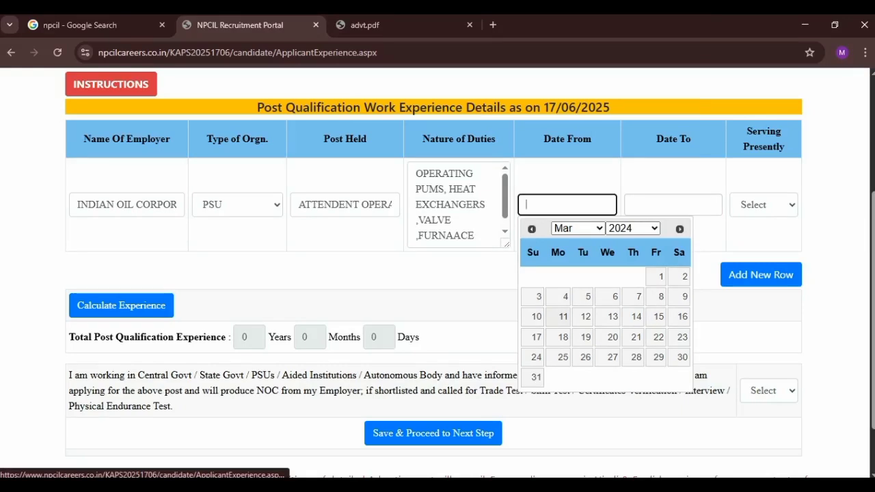
click(562, 316)
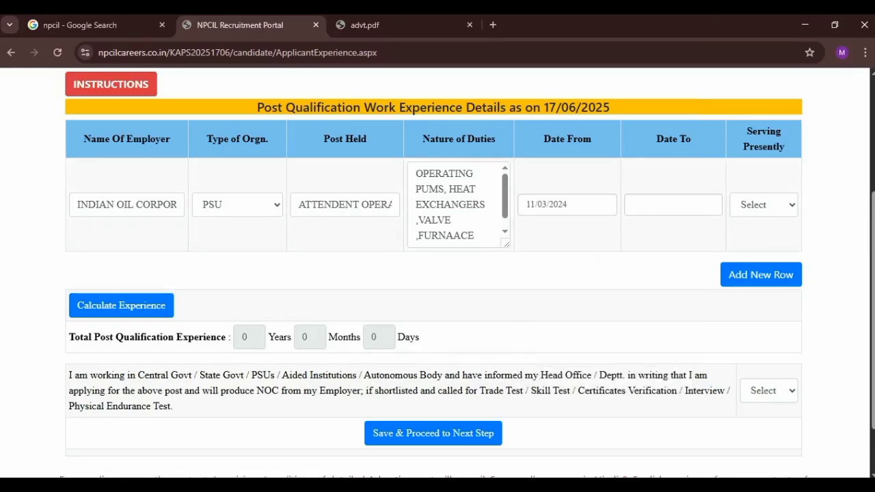
Step: Pick 10/03/2025 as Date To and set Serving Presently to Yes
click(673, 205)
click(739, 228)
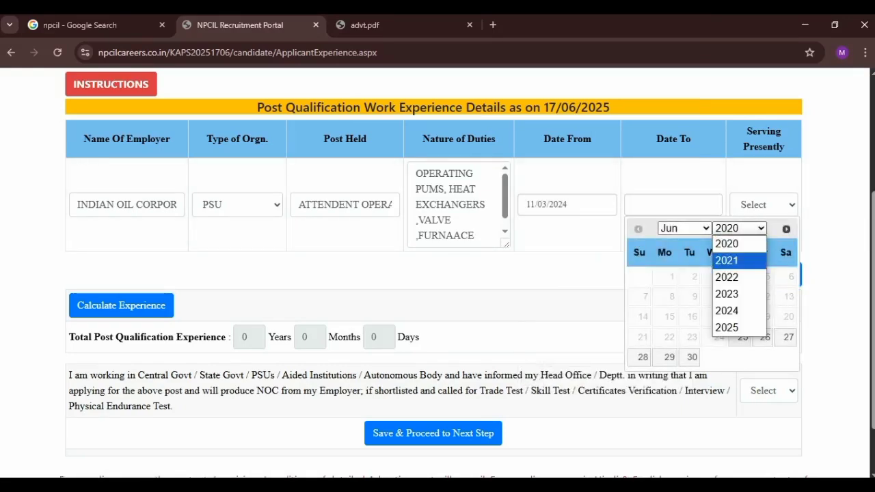
click(726, 327)
click(684, 229)
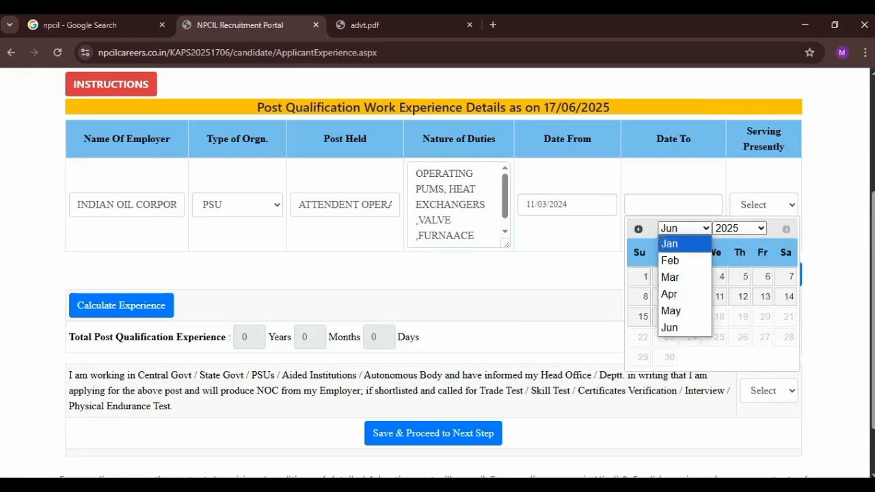
click(670, 276)
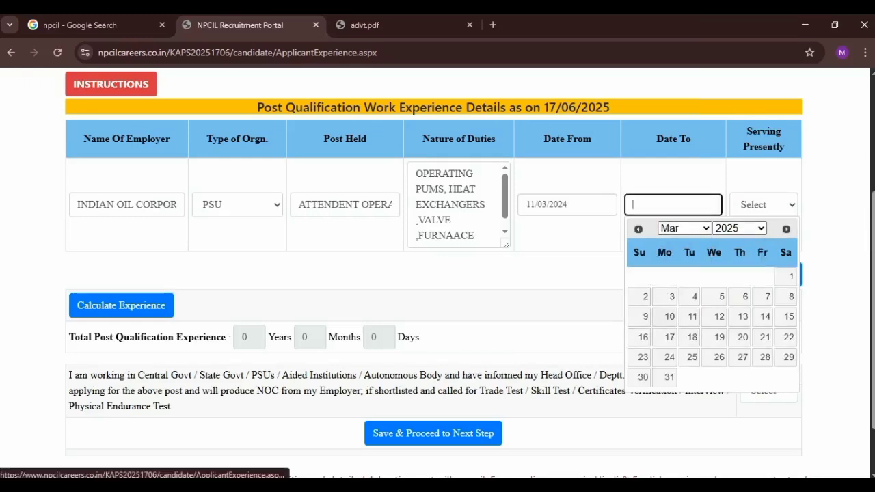
click(669, 317)
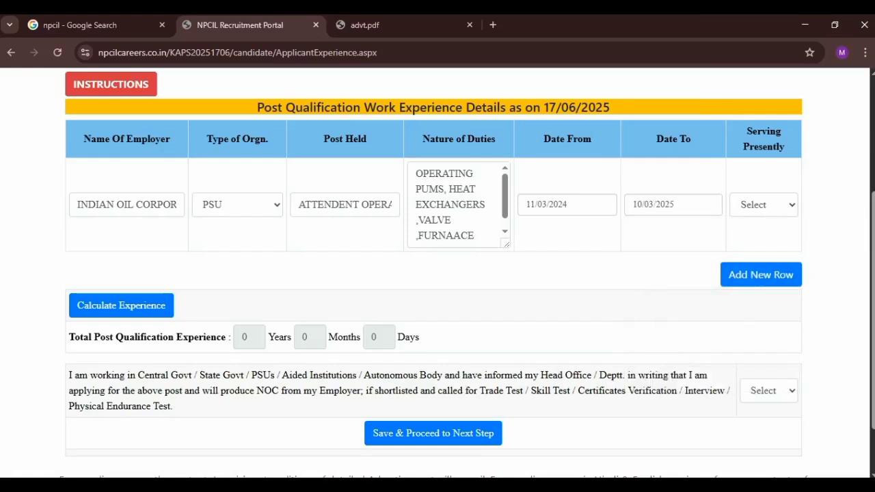
click(762, 204)
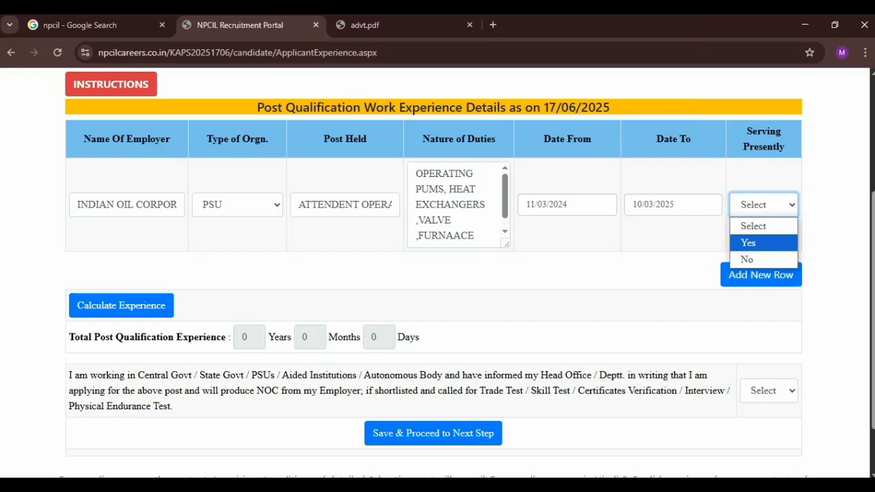
key(Return)
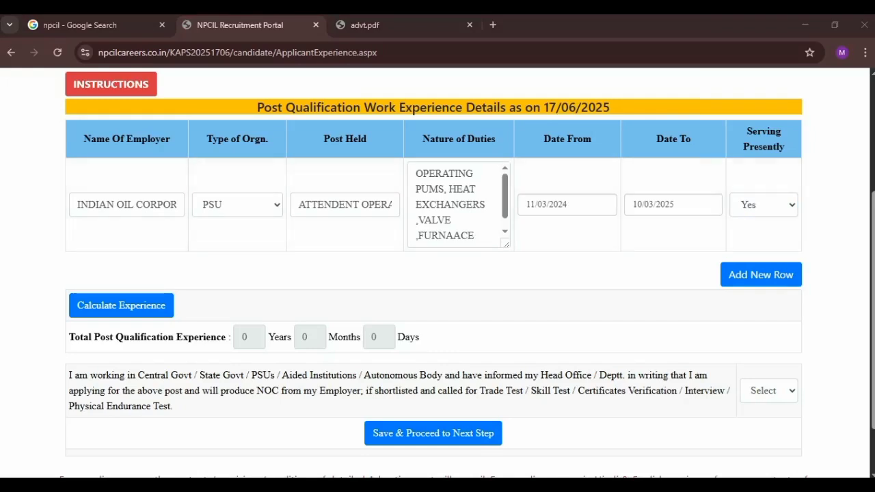
Step: Dismiss the Date To alert and calculate total experience of 1 year, 0 months, 0 days
click(433, 432)
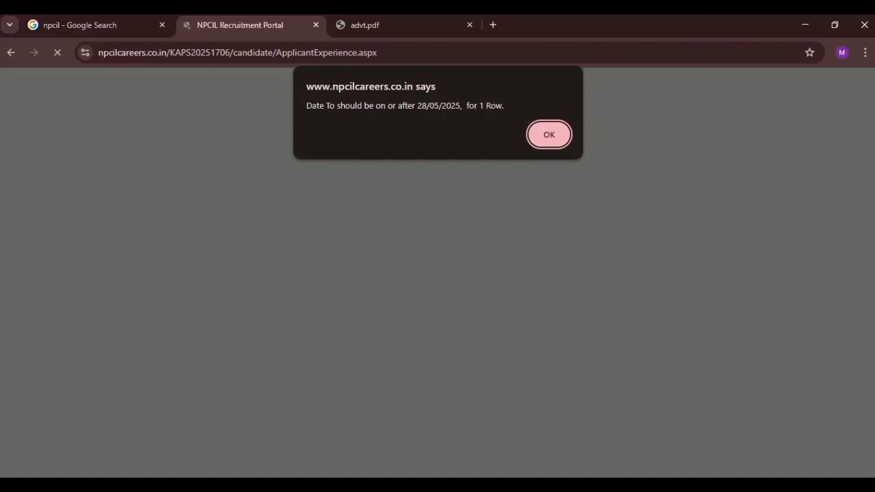
key(Return)
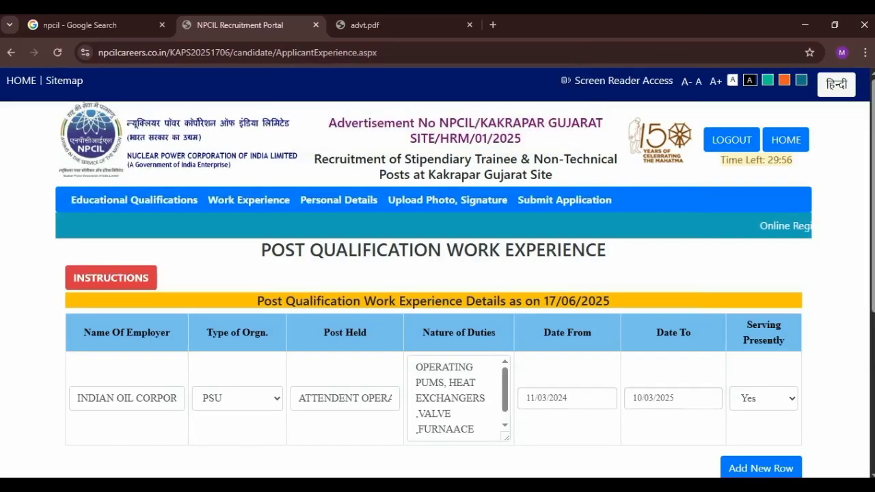
scroll(438, 274, down, 1)
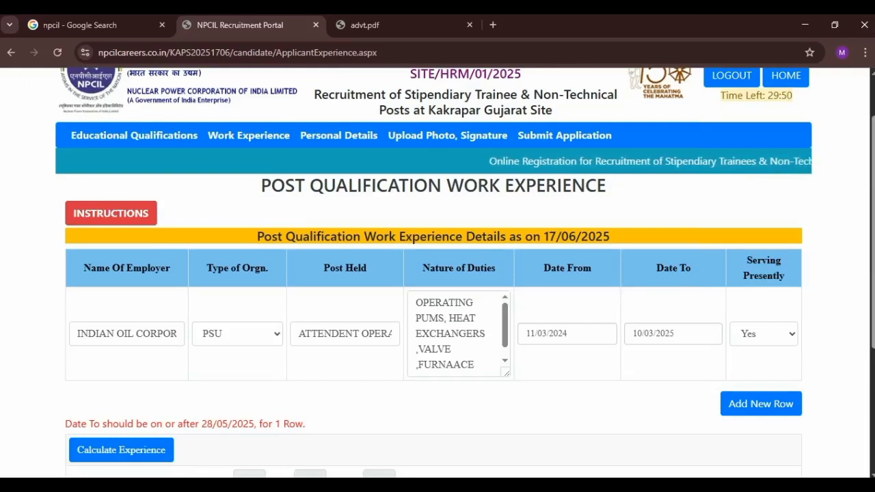
scroll(437, 274, down, 1)
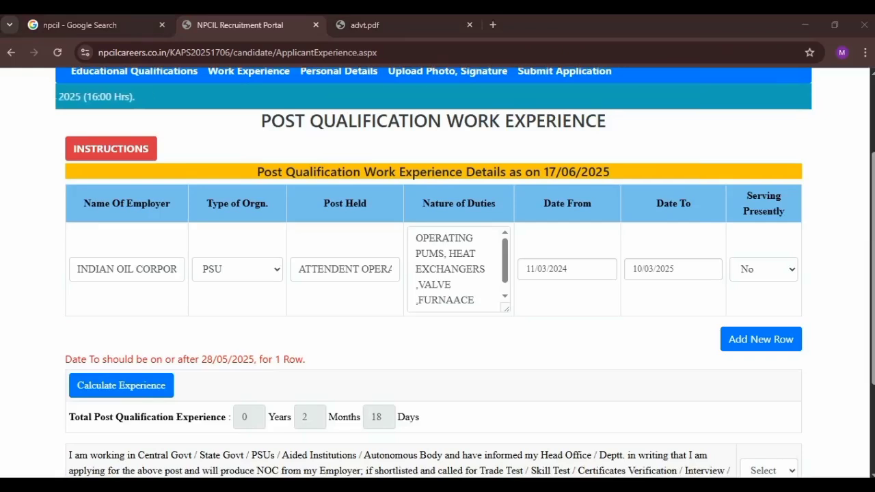
click(121, 385)
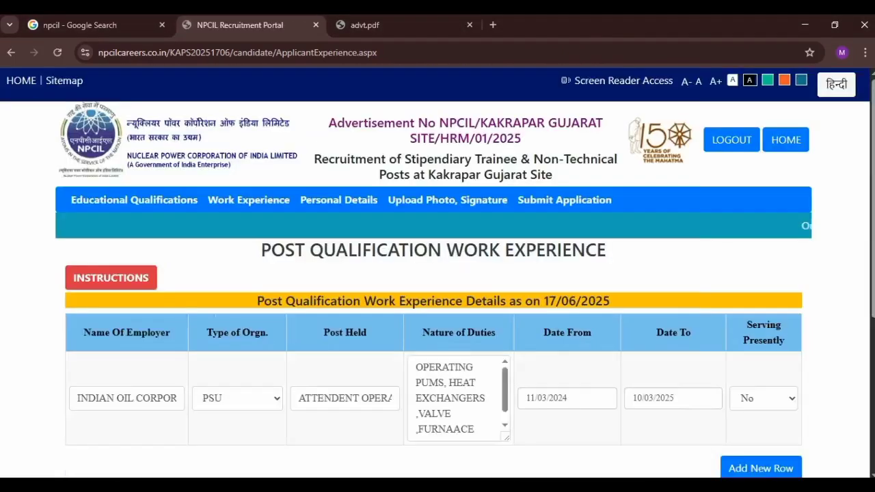
Step: Change Serving Presently to No and save the work experience to proceed
scroll(147, 393, down, 2)
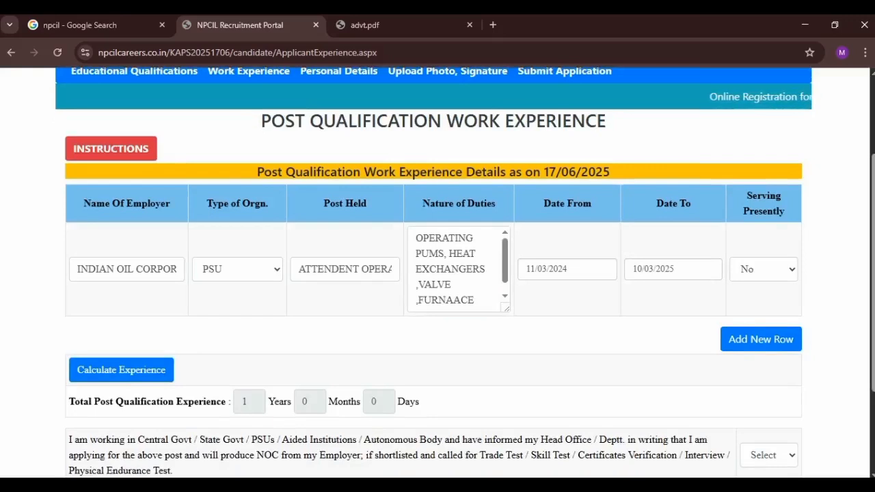
click(764, 268)
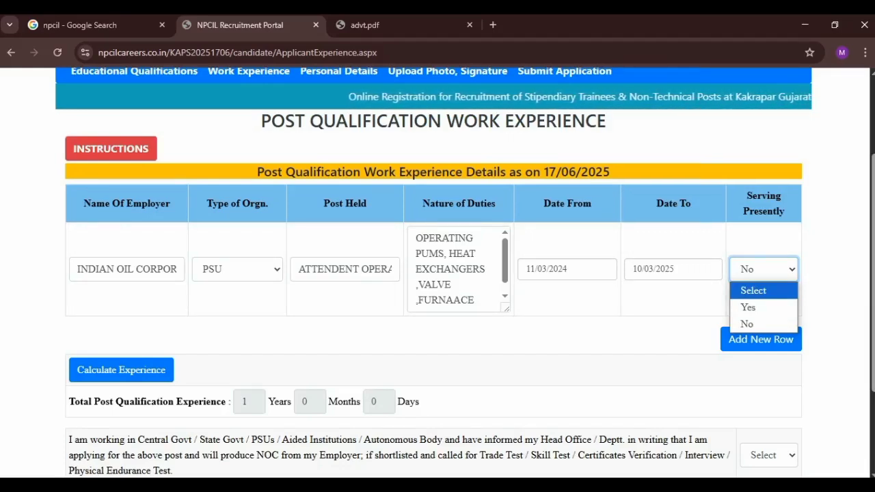
click(704, 299)
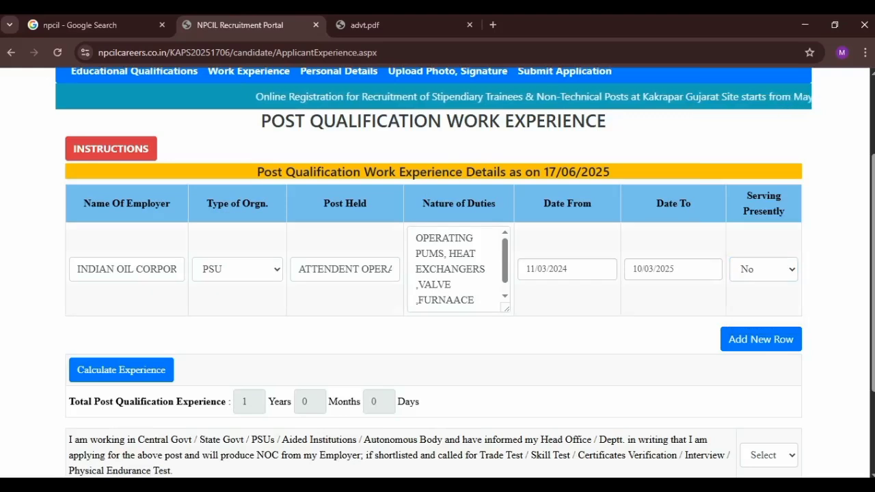
click(764, 269)
click(704, 299)
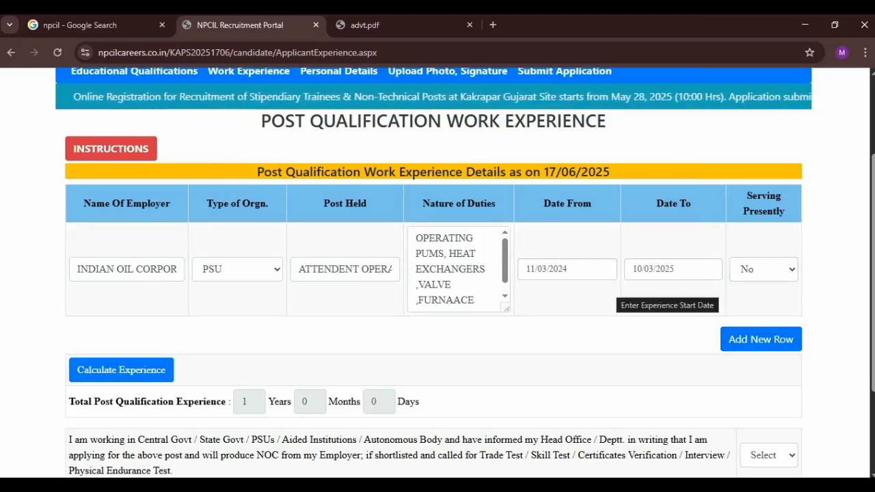
scroll(704, 294, down, 1)
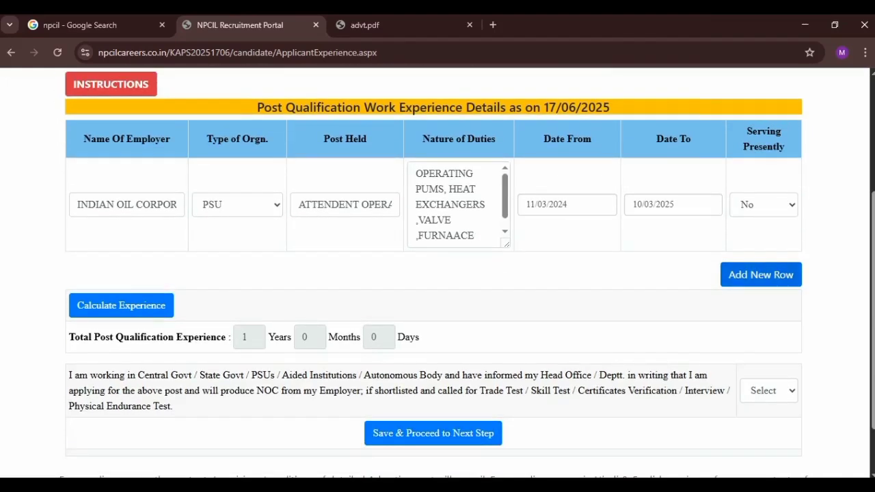
scroll(438, 274, down, 1)
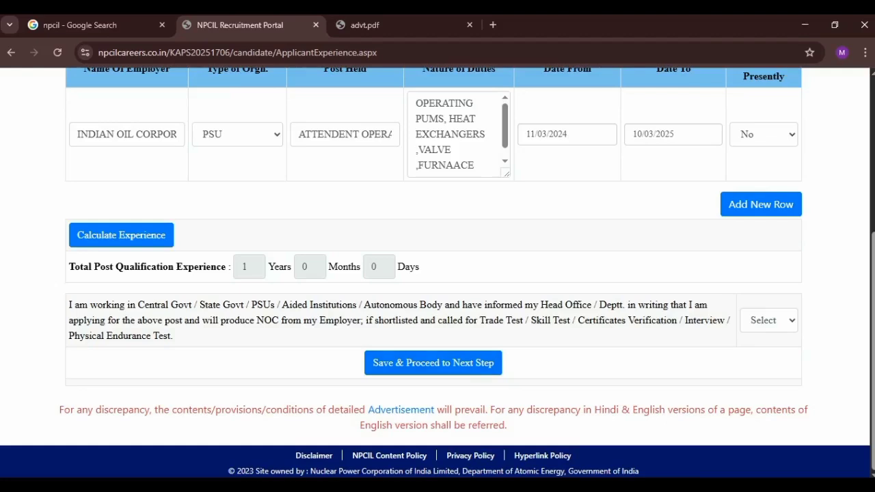
click(432, 362)
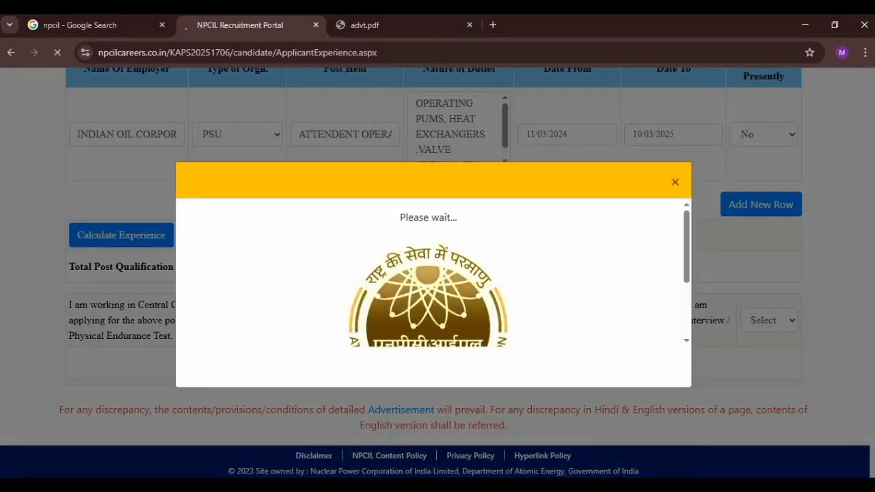
Step: Enter the father's name and the mother's name on the personal details form
scroll(438, 274, down, 1)
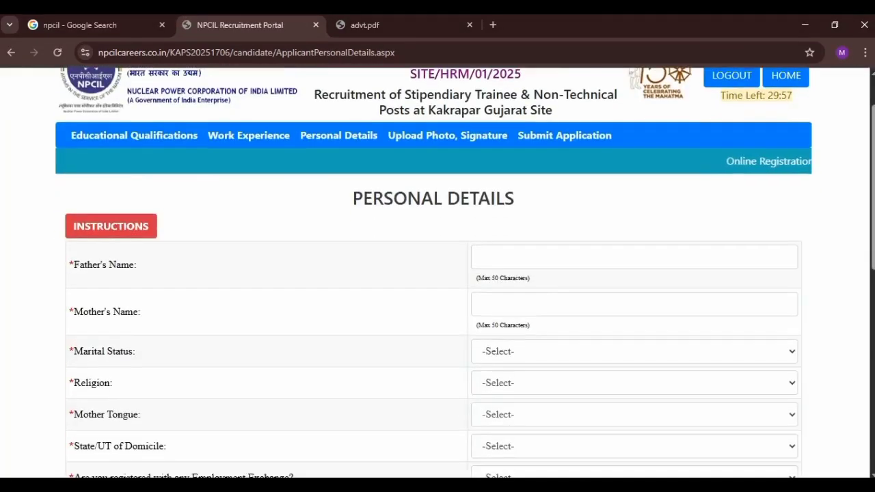
triple_click(434, 199)
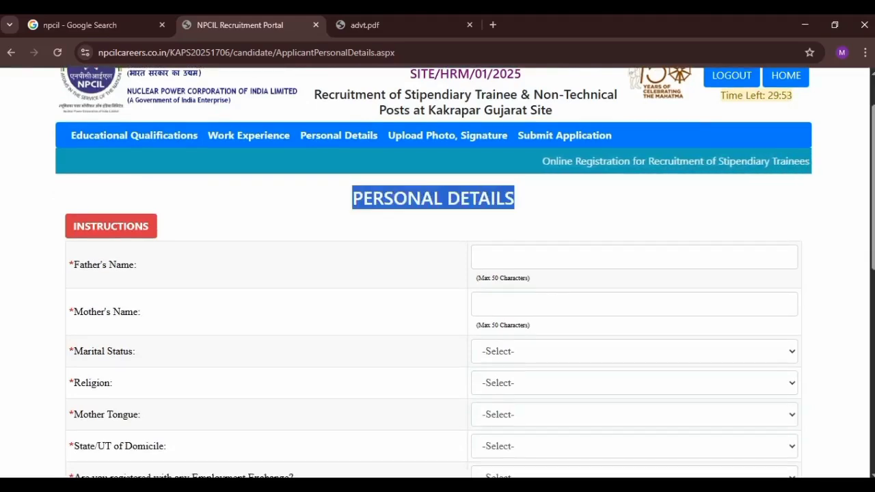
click(533, 257)
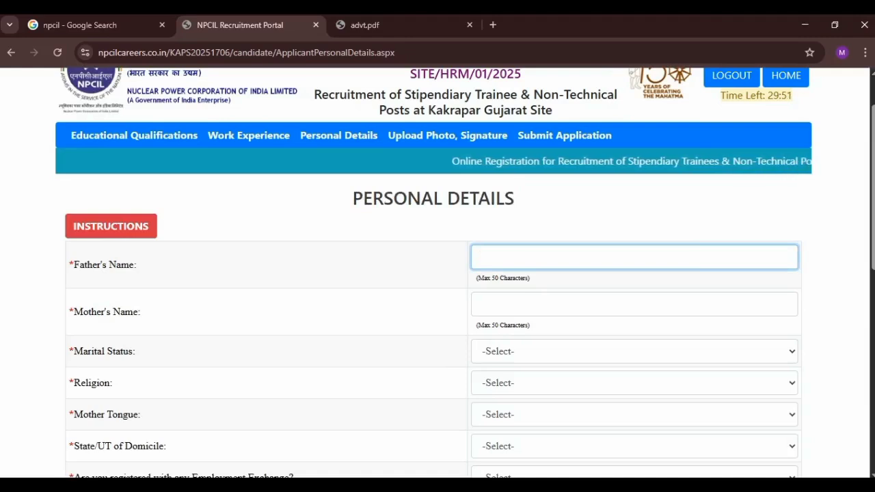
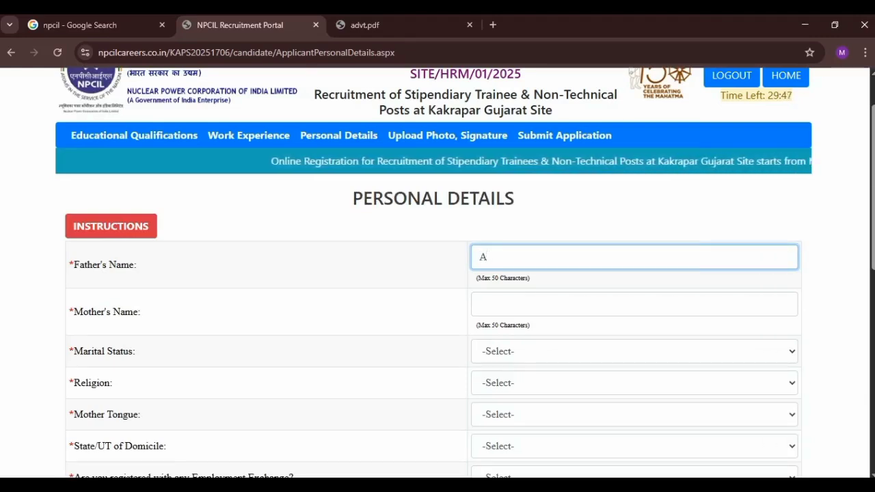
key(Tab)
Step: Set Marital Status to Single
key(Tab)
key(space)
key(Down)
key(Down)
key(Down)
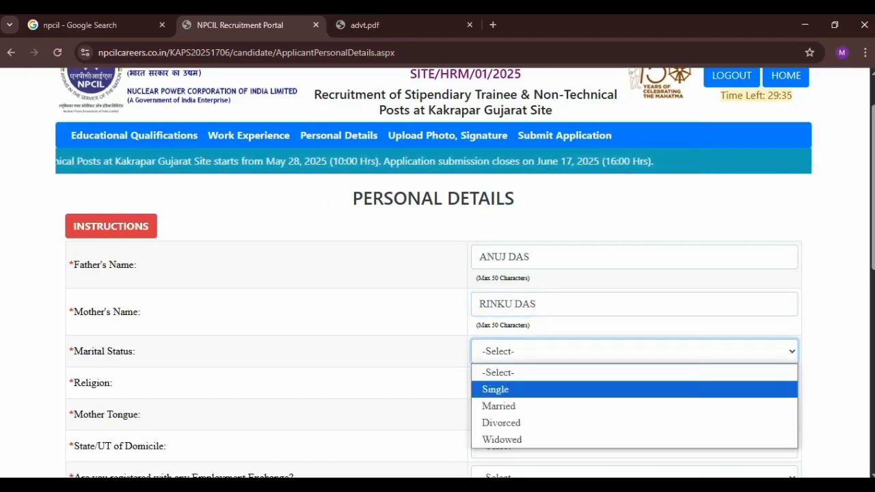
key(Up)
key(Up)
key(Return)
key(Tab)
key(space)
key(Escape)
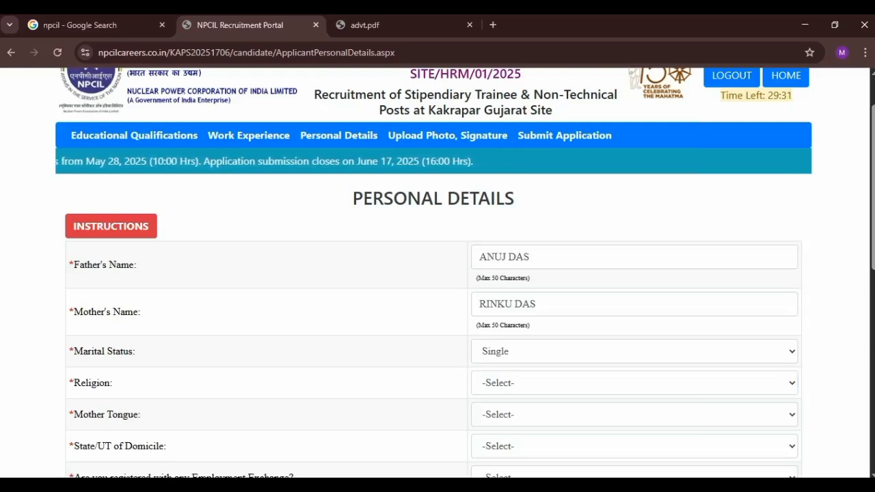
click(634, 351)
Step: Set Religion to Hindu and Mother Tongue to BENGALI
click(634, 389)
click(634, 383)
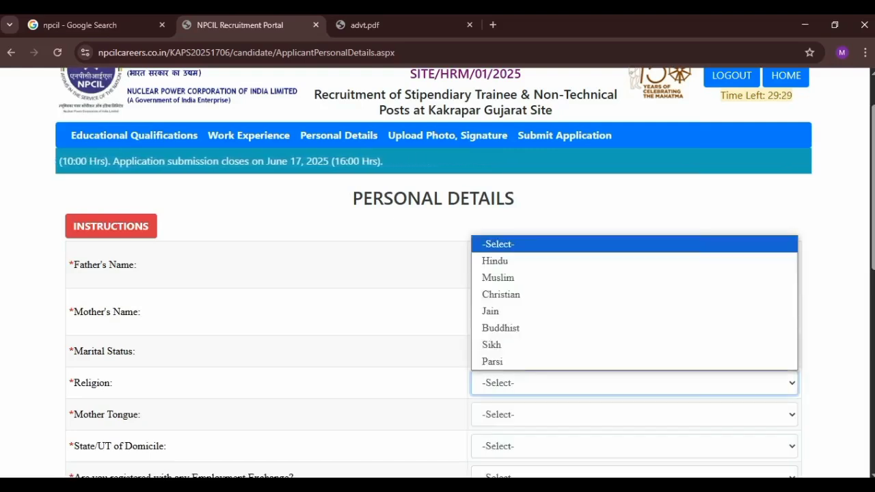
key(Down)
key(Up)
key(Return)
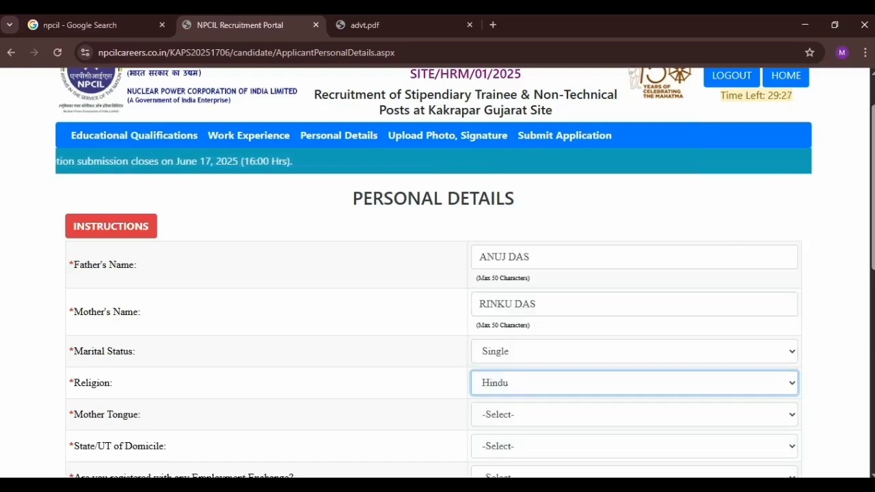
click(634, 414)
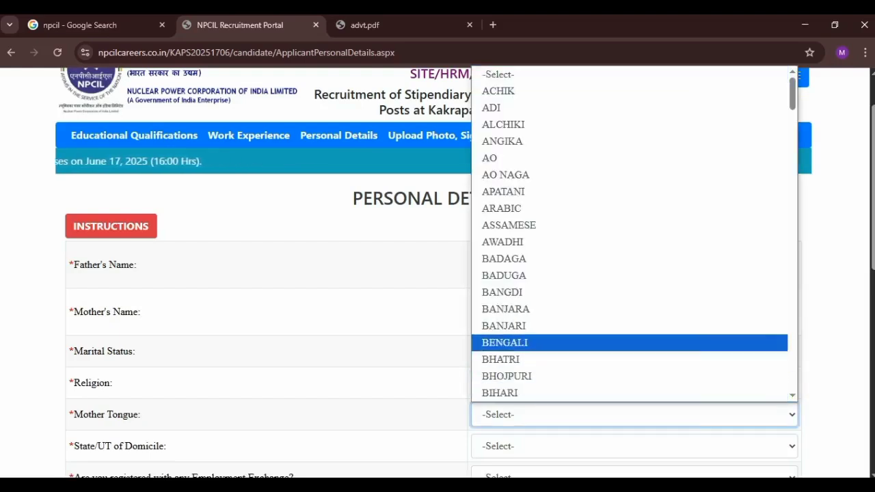
key(Down)
key(Down)
key(Down)
key(Down)
key(Down)
key(Down)
key(Down)
key(Down)
key(Down)
key(Down)
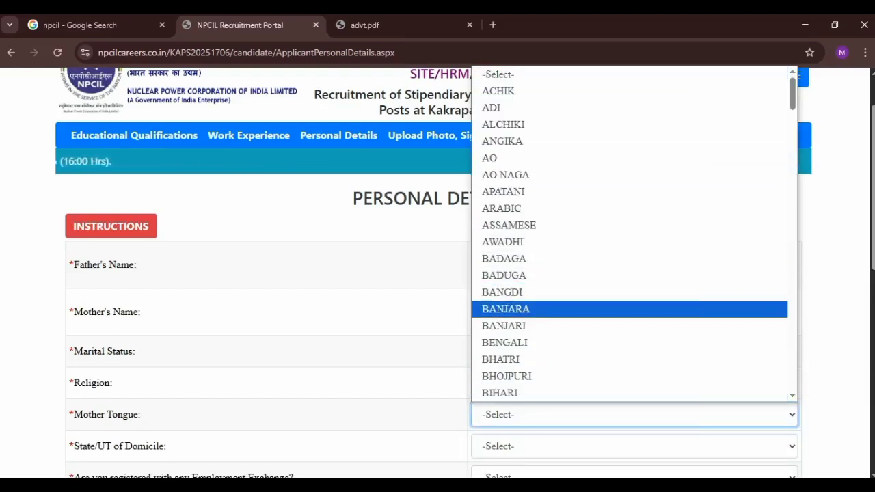
key(Down)
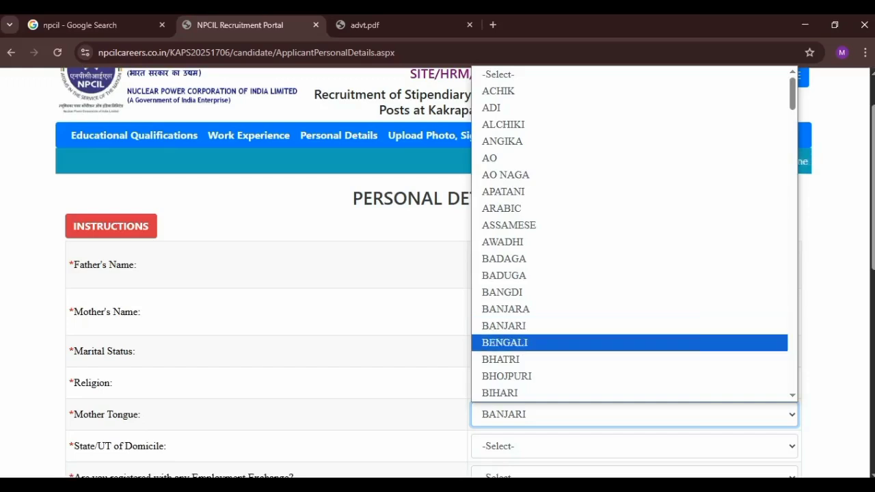
key(Return)
scroll(438, 274, down, 2)
Step: Set State/UT of Domicile to WEST BENGAL and Employment Exchange registration to NO
click(635, 309)
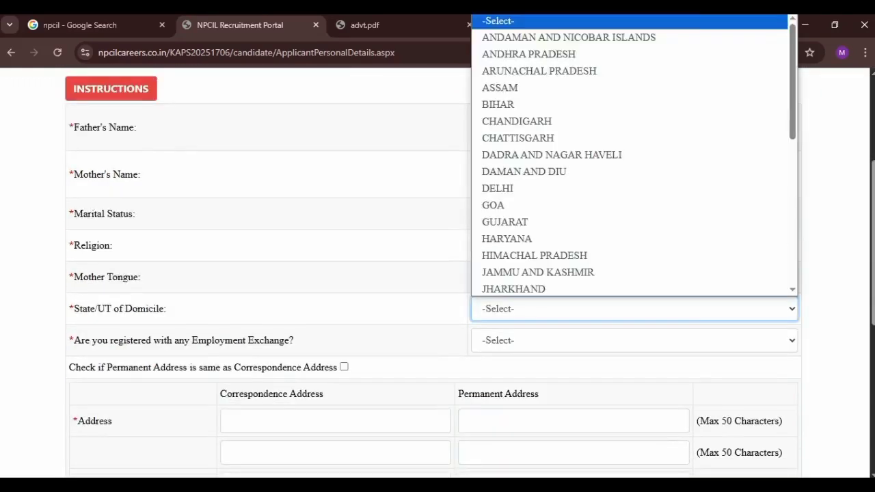
click(634, 309)
click(634, 309)
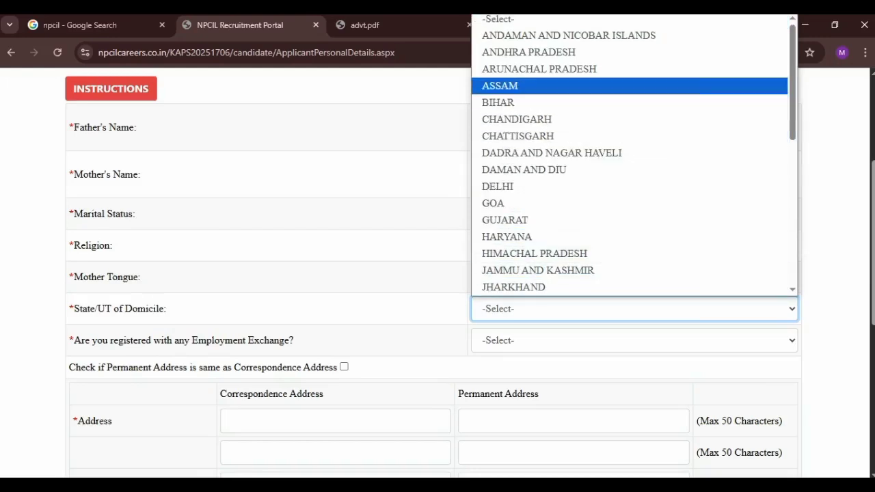
key(w)
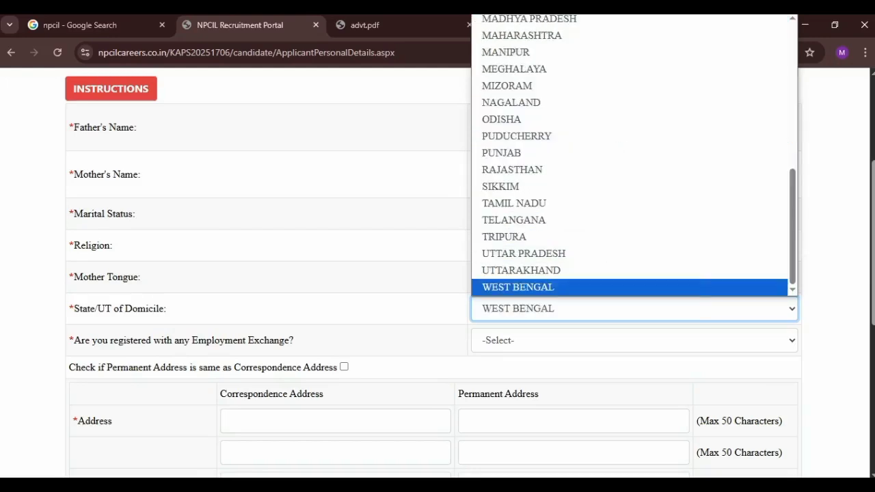
key(Return)
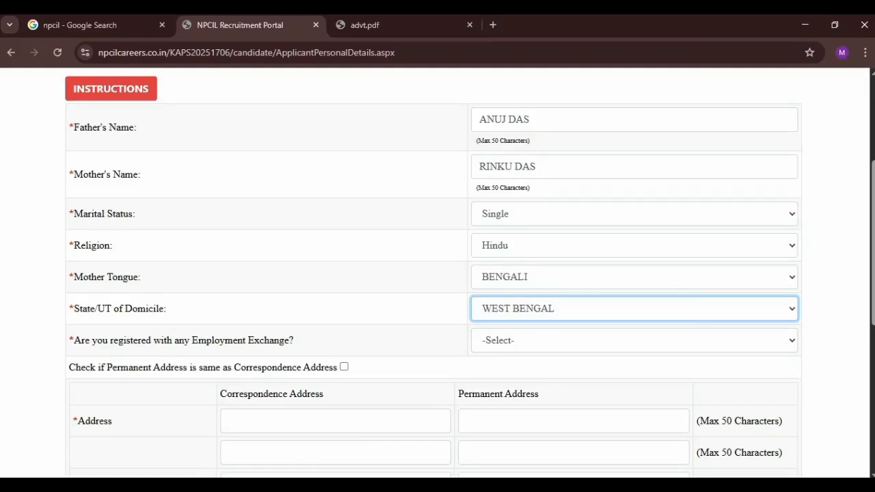
click(635, 340)
click(634, 395)
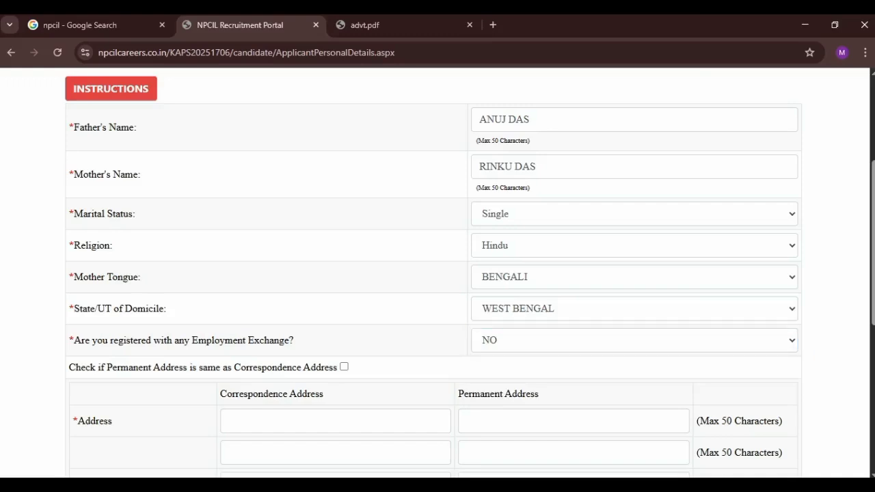
Step: Fill in the correspondence address line and the correspondence district
click(344, 367)
scroll(433, 273, down, 1)
click(335, 358)
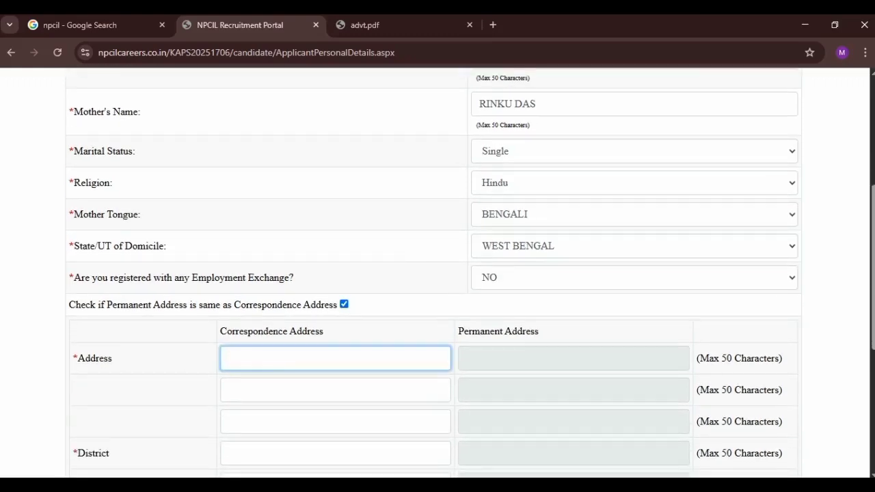
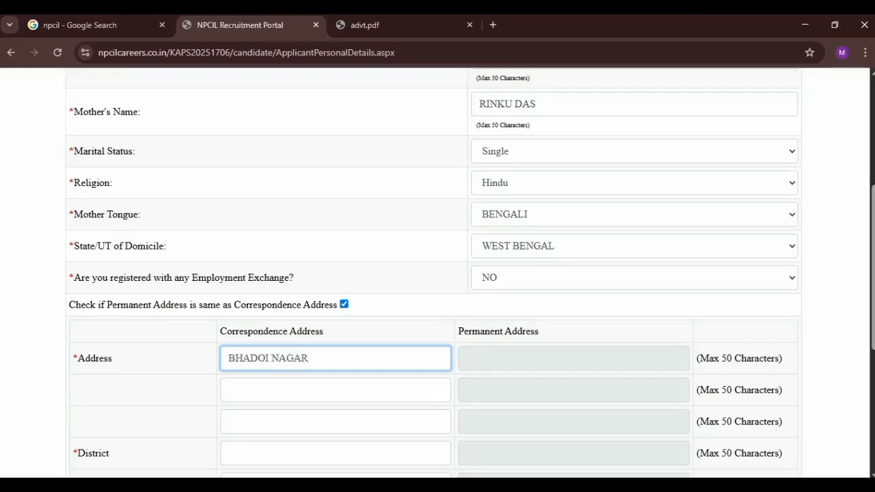
scroll(438, 274, down, 1)
click(335, 334)
click(344, 248)
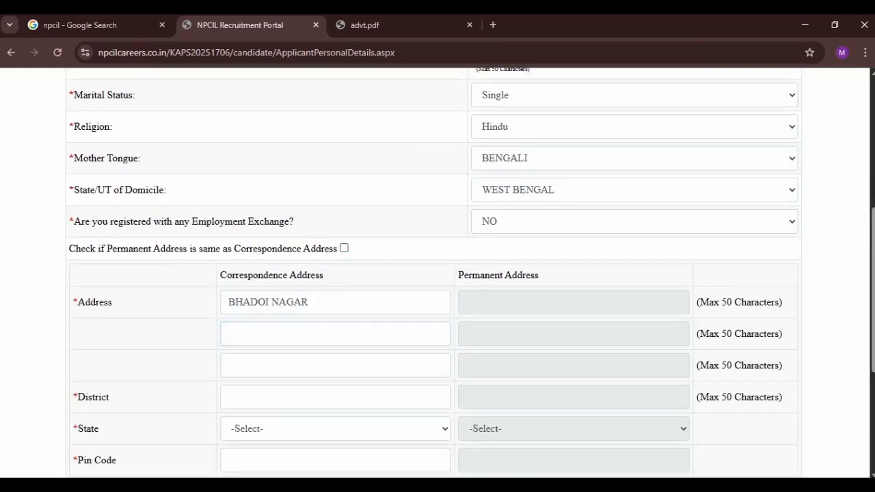
scroll(437, 273, down, 1)
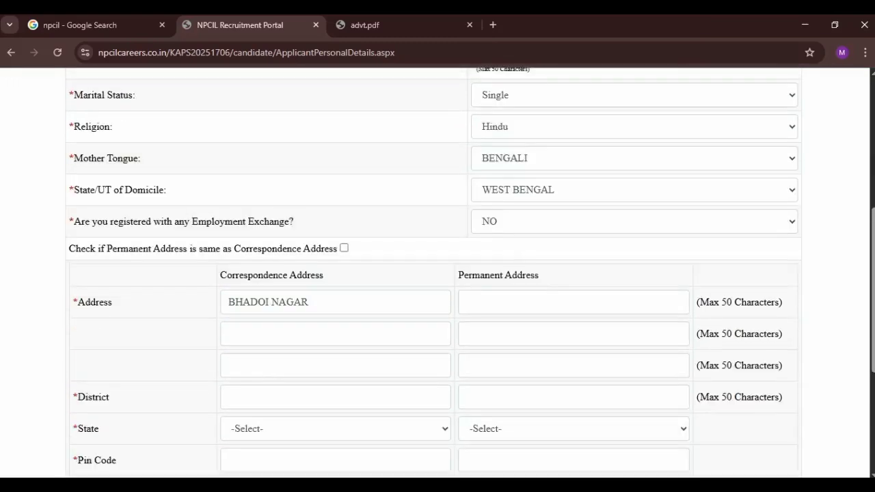
scroll(437, 273, down, 1)
click(335, 354)
text(H)
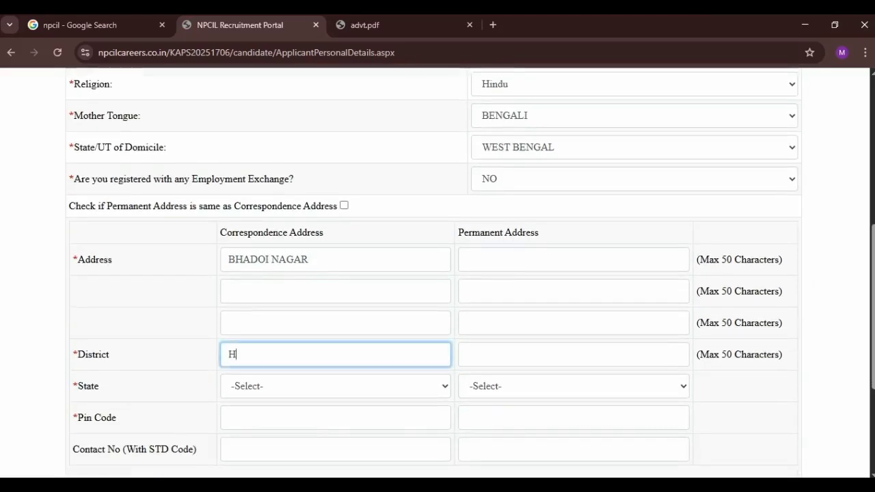
text(OOGLY)
Step: Set correspondence state to WEST BENGAL, enter the pin code, and copy it to permanent address
scroll(437, 273, down, 1)
click(335, 341)
key(w)
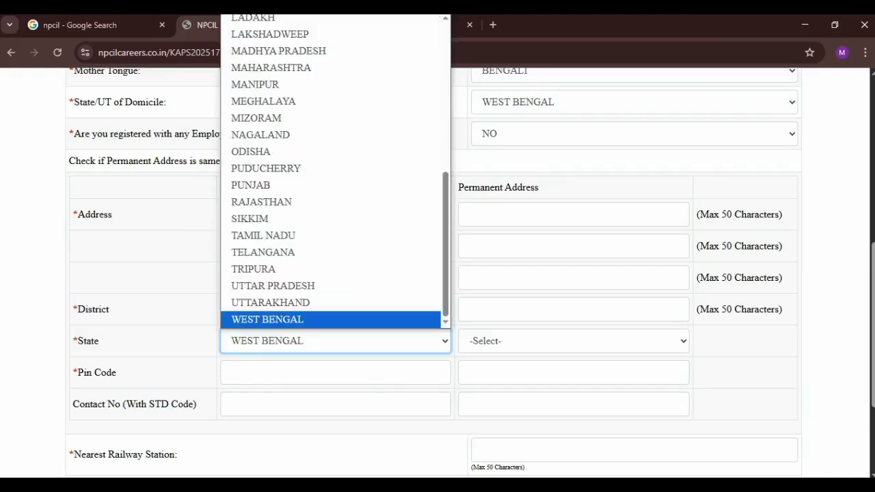
key(Return)
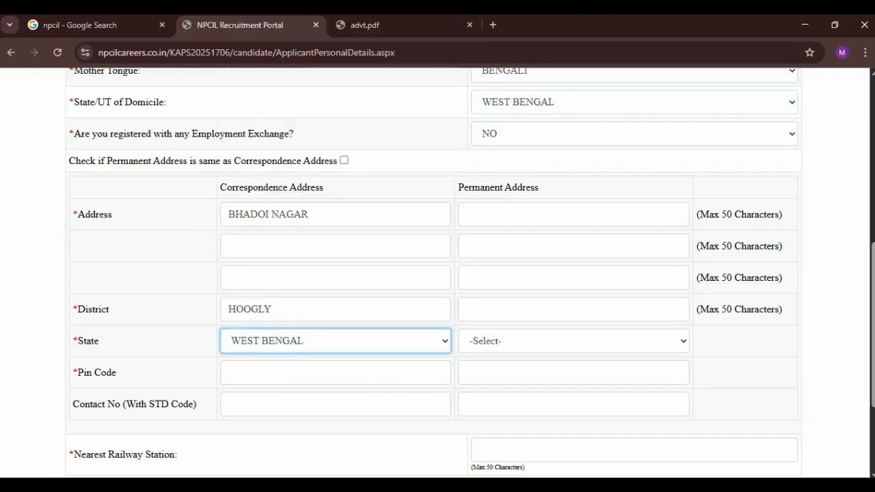
scroll(437, 273, down, 1)
click(229, 320)
text(100780)
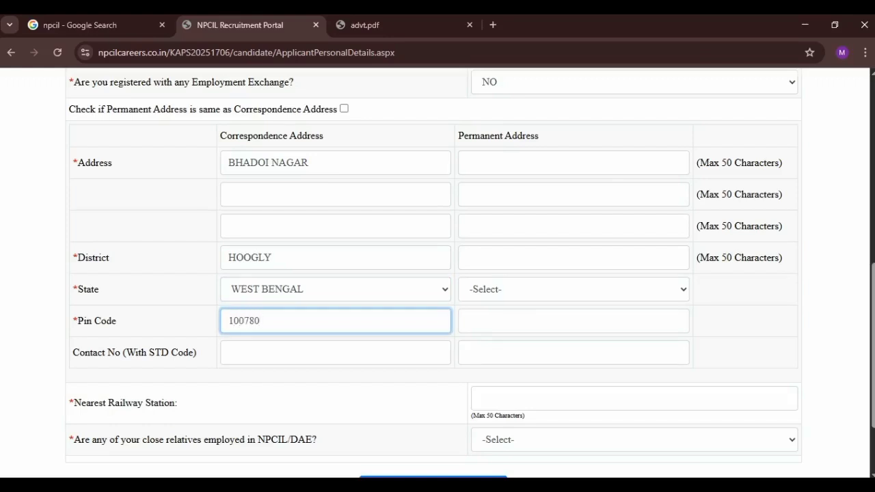
click(573, 289)
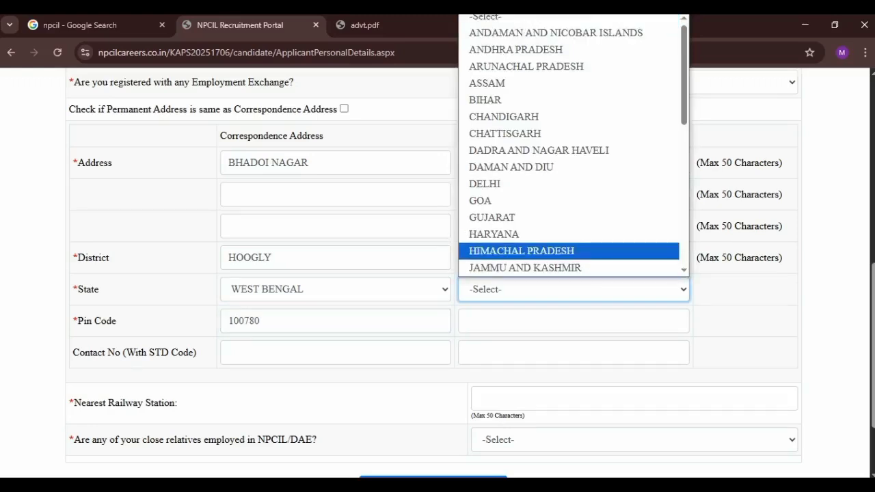
click(743, 284)
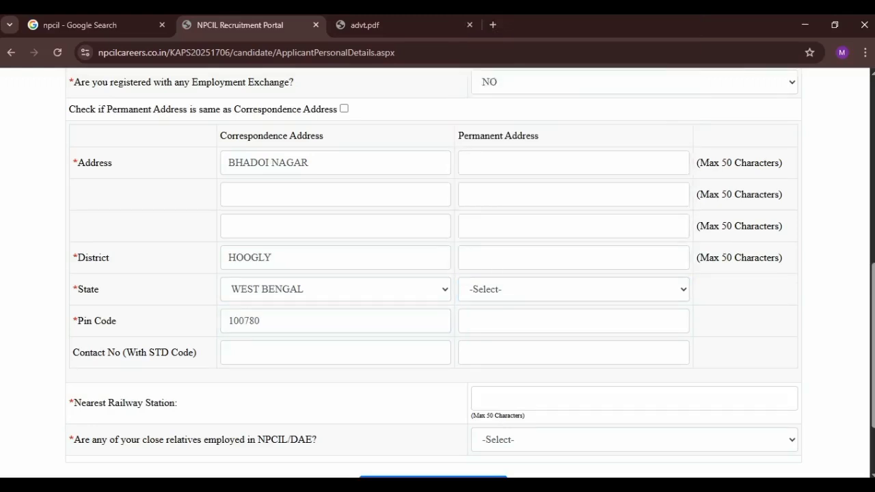
scroll(433, 273, up, 1)
click(344, 180)
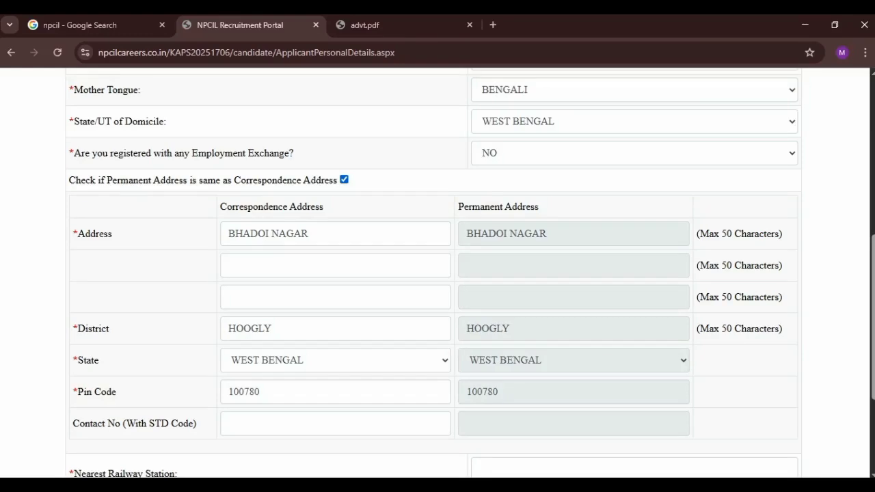
Step: Enter JALPAIGURI as the Nearest Railway Station
scroll(437, 273, down, 3)
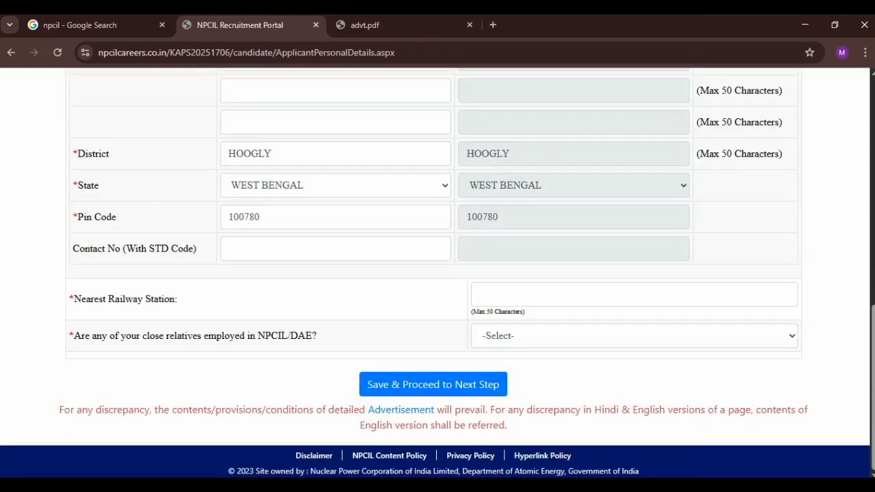
click(633, 295)
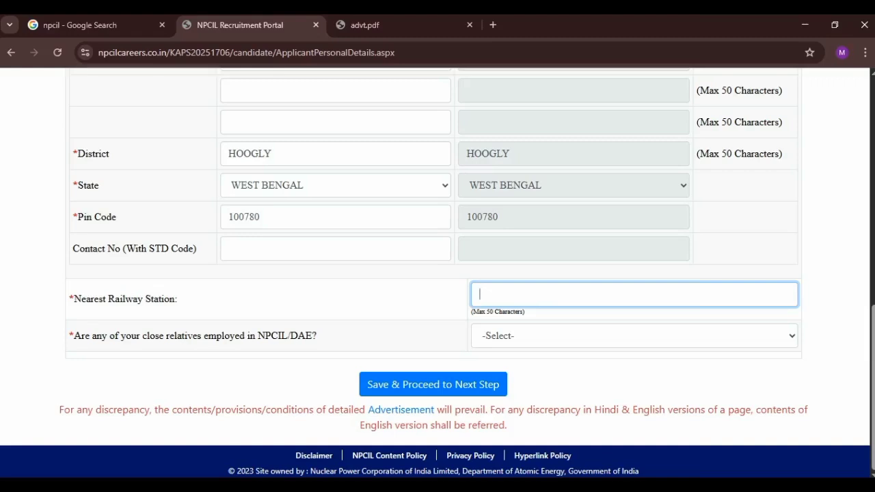
text(JALPAIGURI)
click(634, 336)
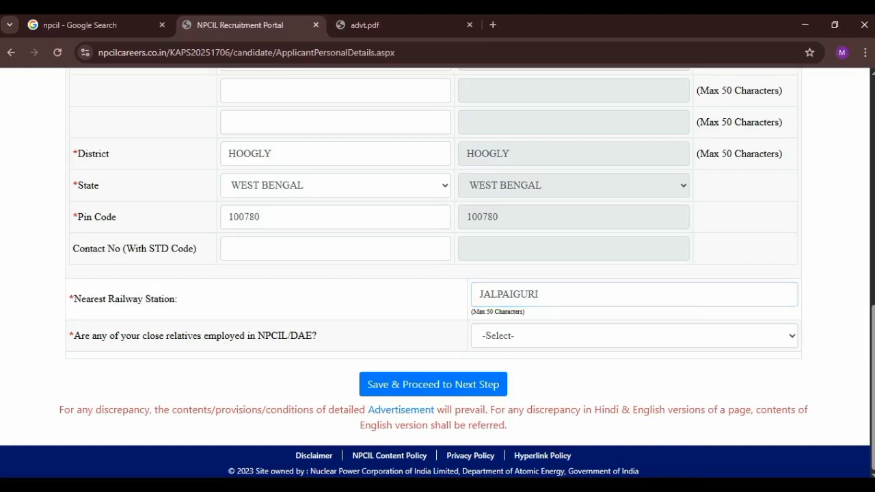
Step: Answer NO to having close relatives employed in NPCIL/DAE
click(634, 335)
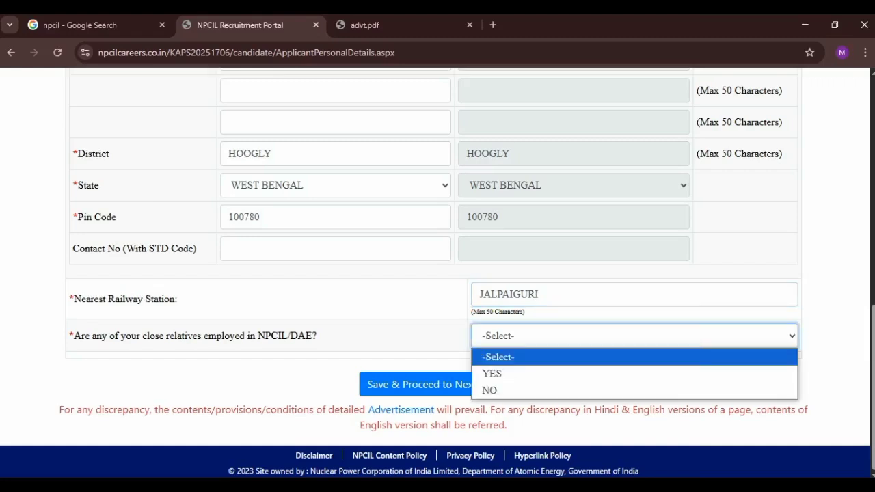
key(Down)
key(Down)
key(Return)
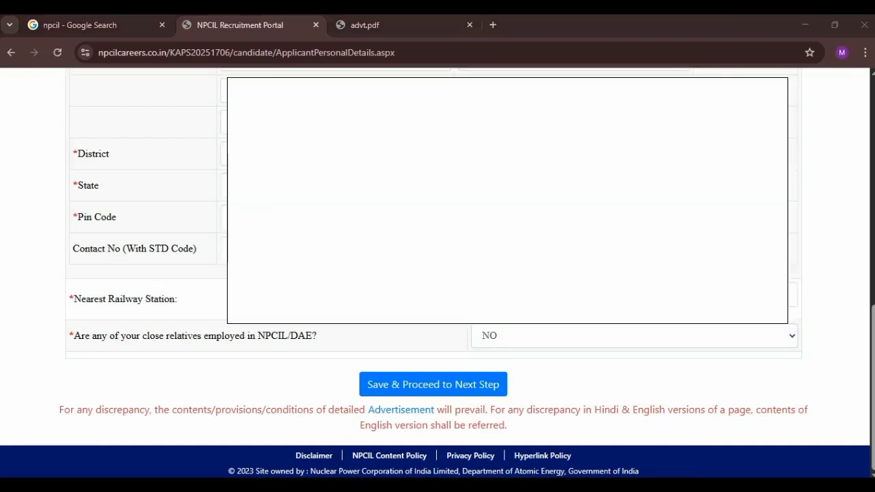
Step: Save the personal details and proceed to the Photo & Signature Upload page
click(432, 384)
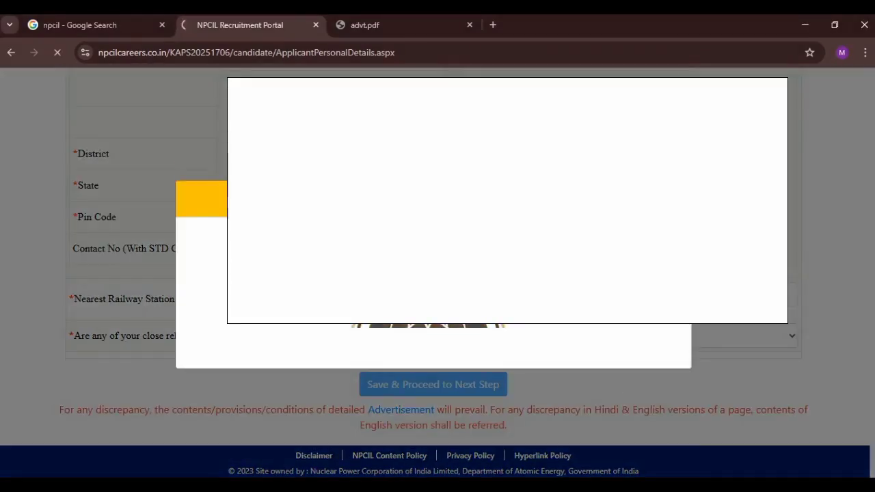
scroll(437, 274, down, 1)
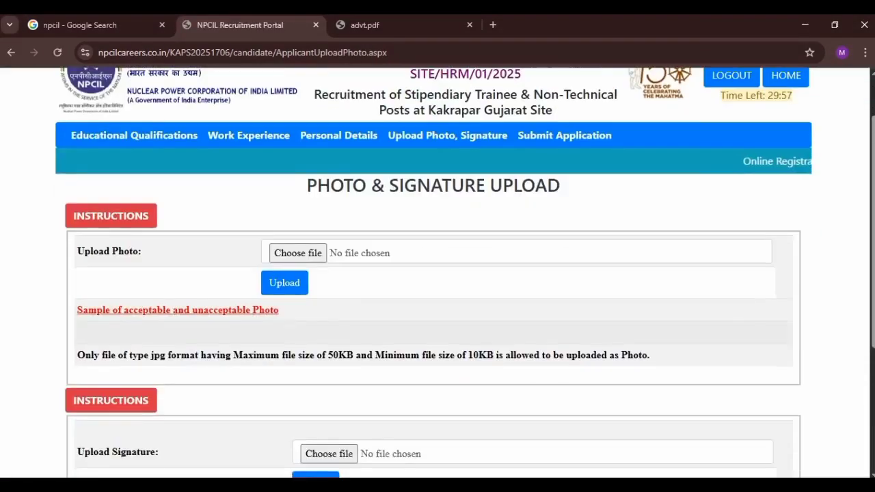
scroll(438, 274, down, 1)
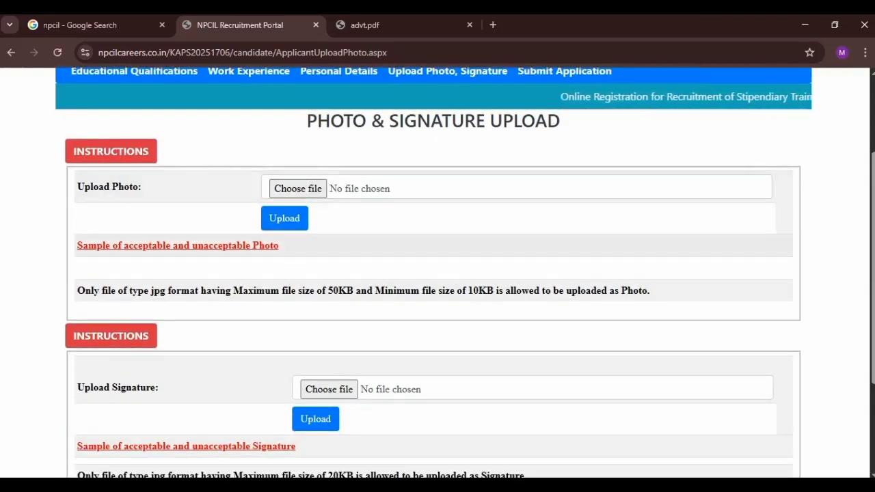
scroll(438, 274, down, 1)
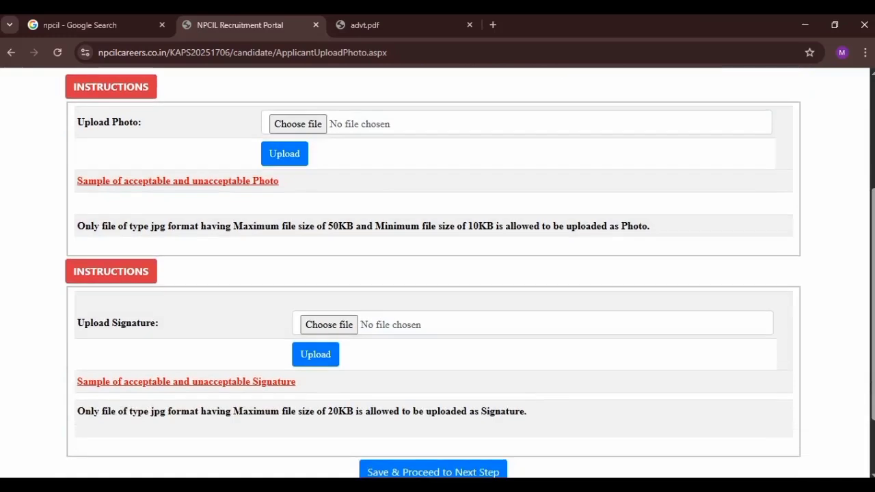
scroll(437, 273, up, 2)
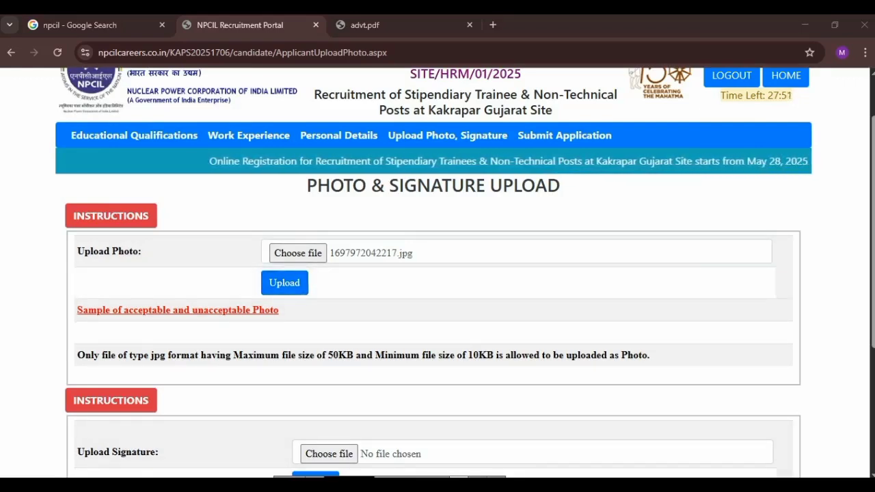
Step: Upload the chosen applicant photo and dismiss the size and success alerts
click(284, 283)
key(Return)
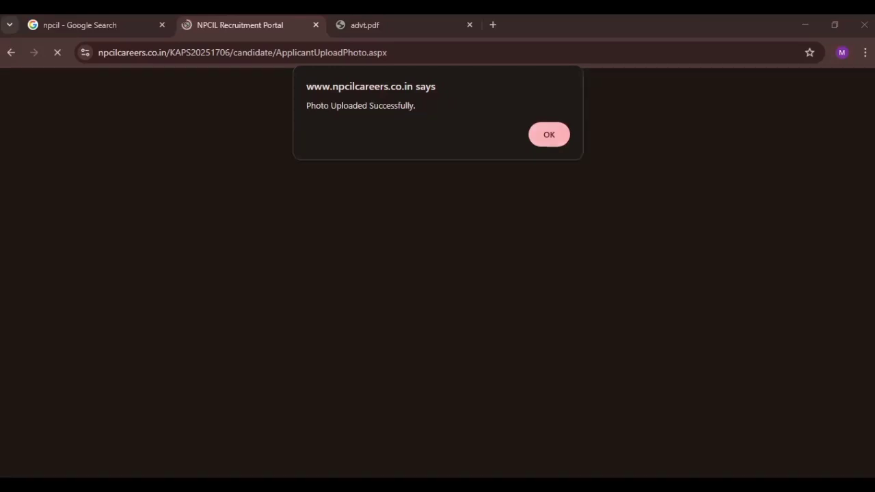
key(Return)
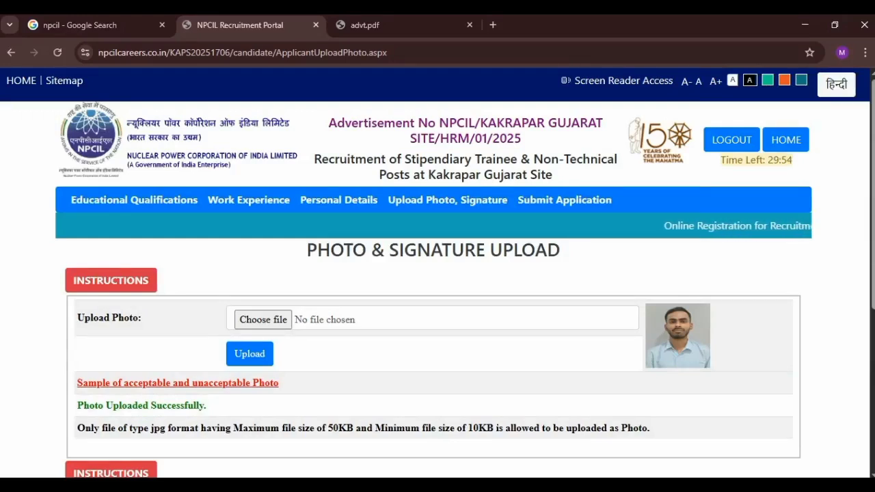
scroll(437, 273, down, 2)
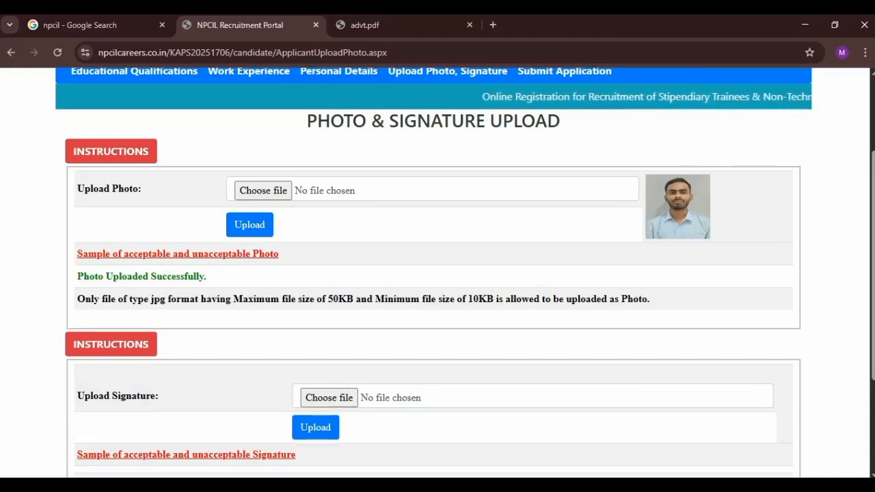
Step: Search 'PHOTO SIZE R' in a new tab and open the Reduce Images site
click(492, 25)
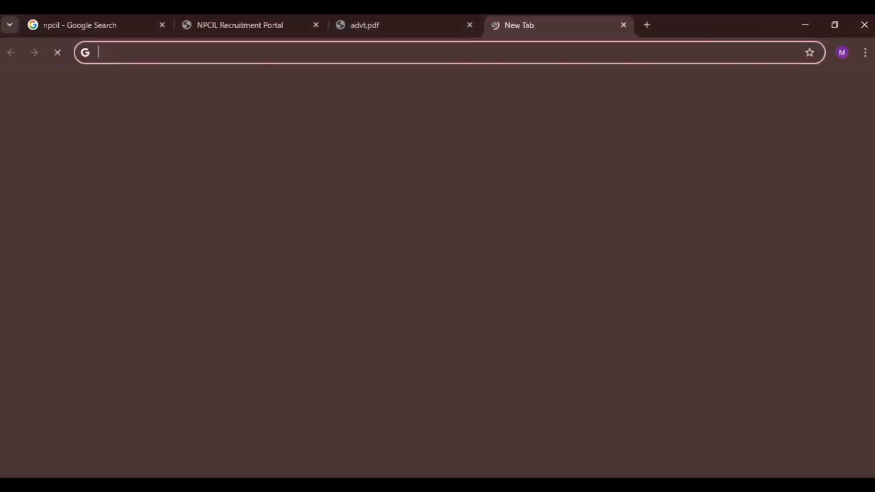
text(P)
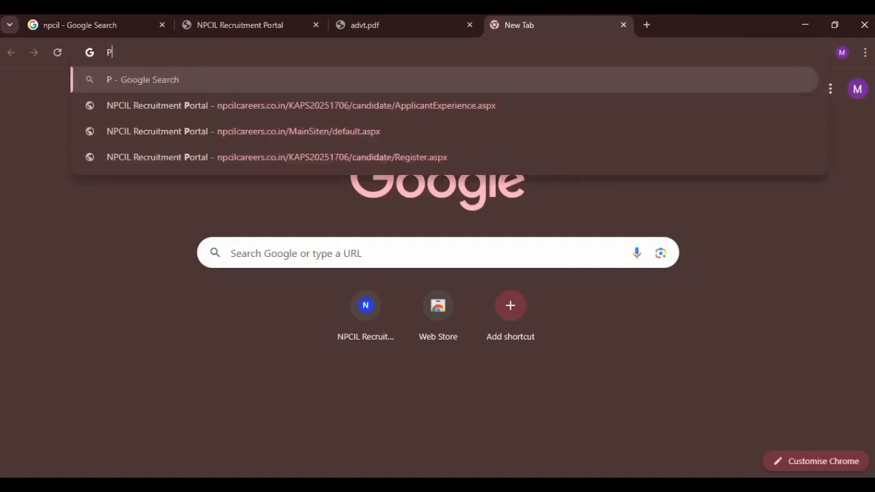
text(HOTO)
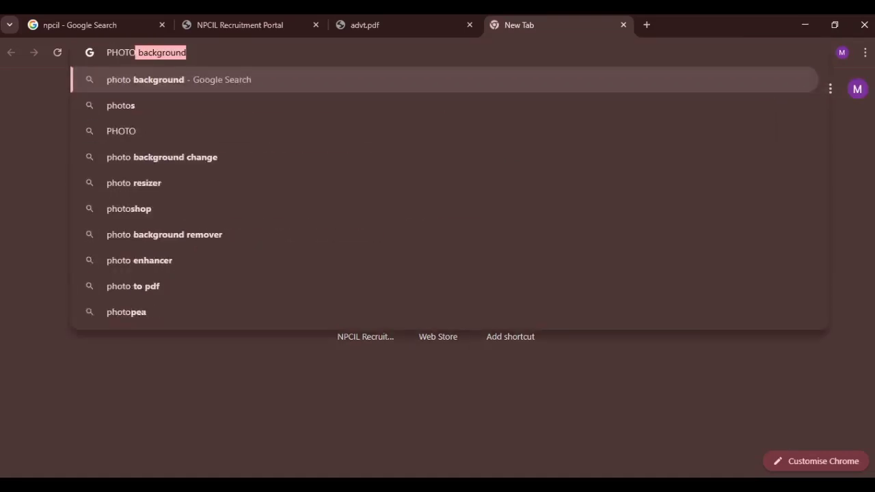
text( SIZE R)
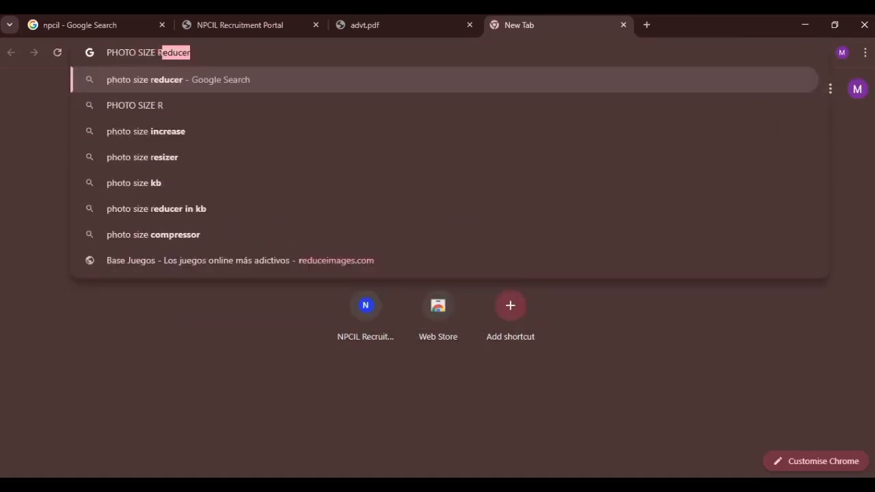
key(Return)
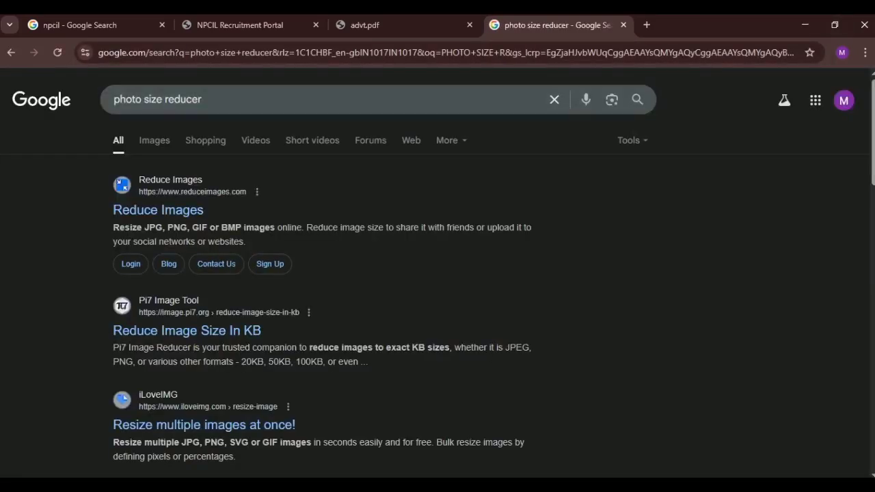
click(158, 209)
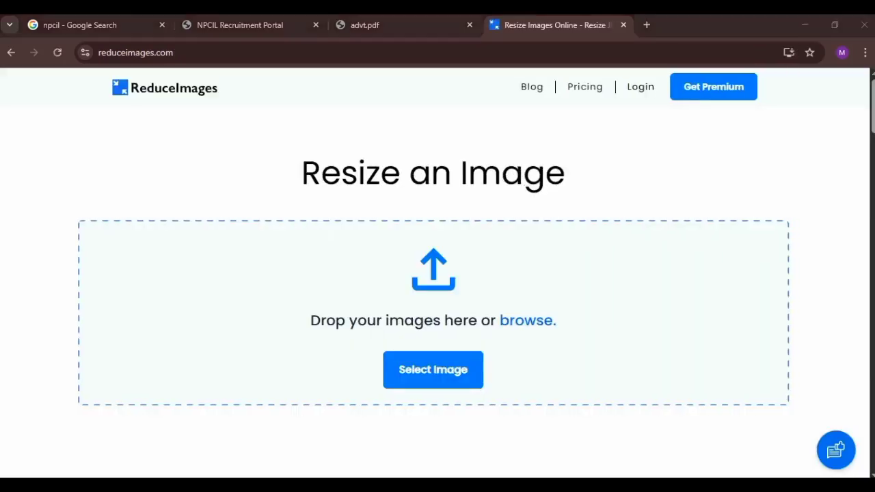
Step: Load hjgjhr.jpg into ReduceImages, then return to the NPCIL upload tab
click(433, 369)
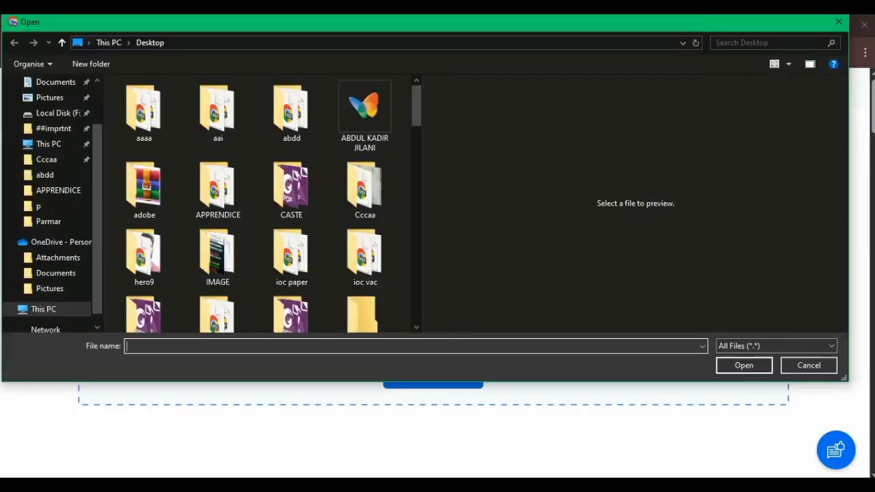
drag(416, 106, 416, 223)
click(364, 314)
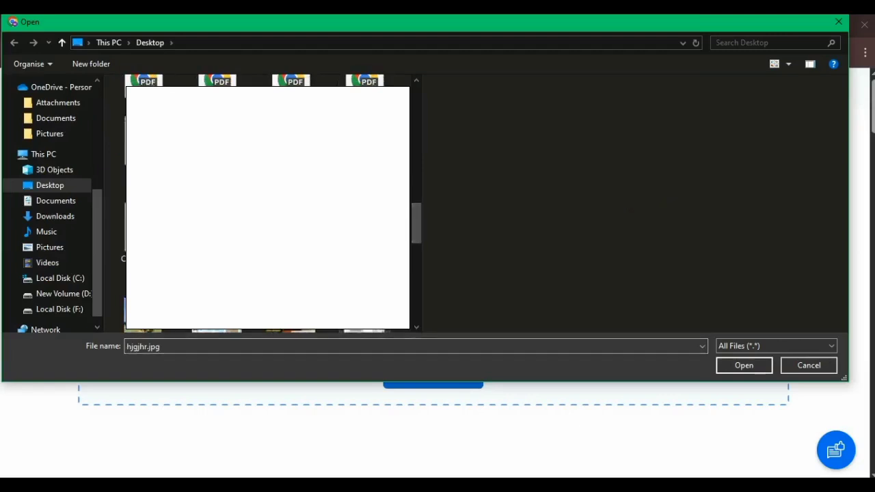
click(744, 366)
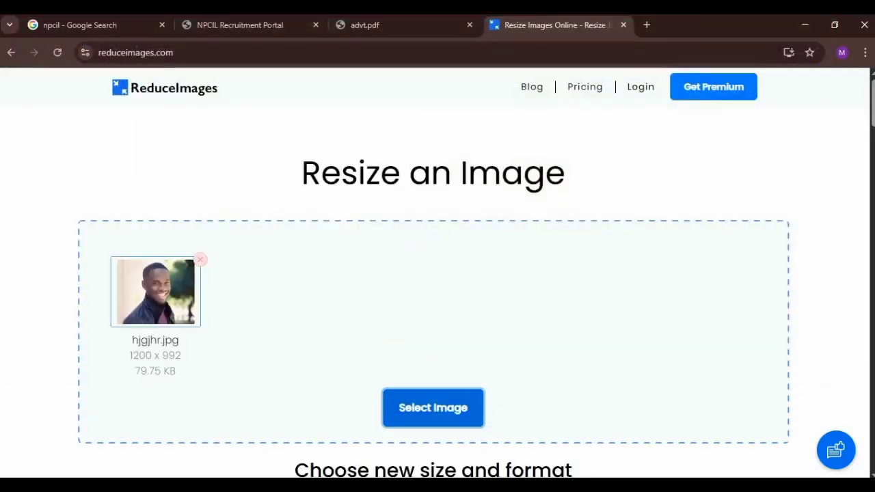
scroll(433, 274, down, 2)
scroll(434, 273, down, 1)
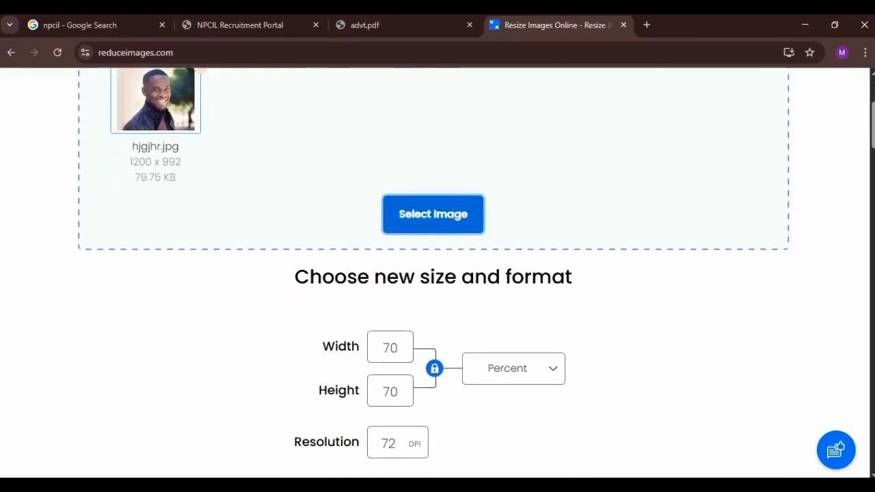
key(Tab)
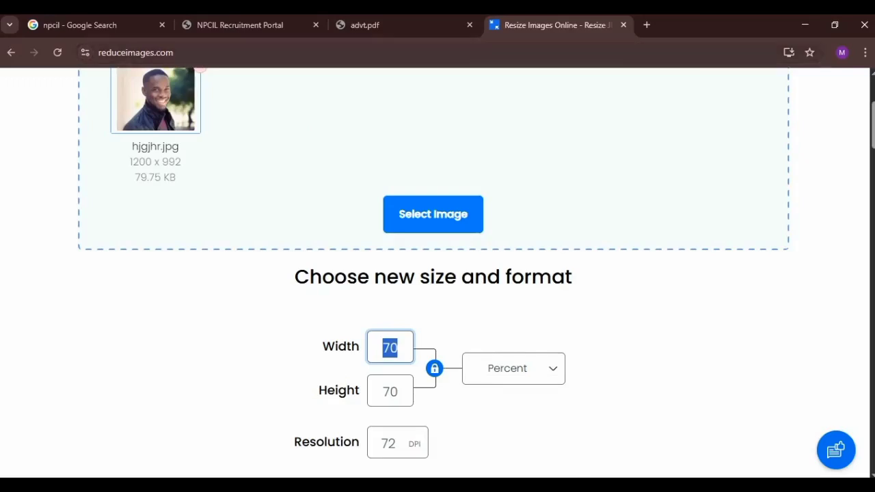
click(239, 25)
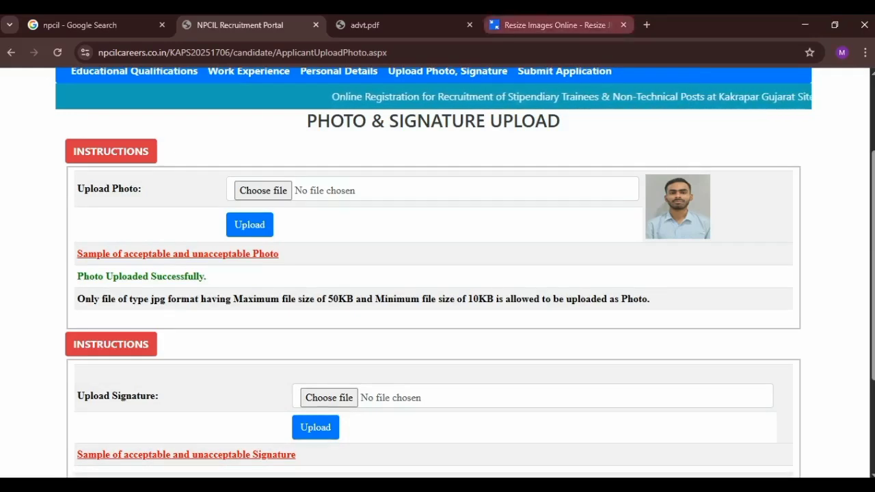
Step: Set the photo to 120 x 240 pixels, unlinked, with resolution 4
click(554, 24)
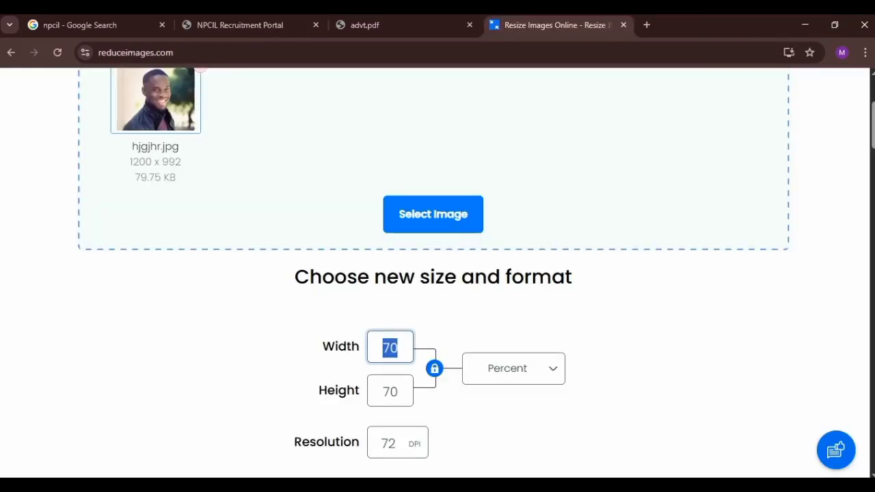
text(120)
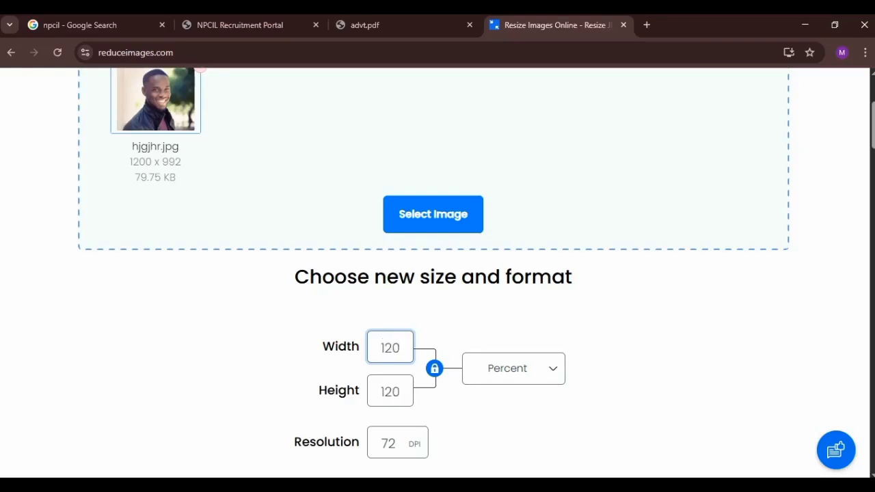
click(434, 368)
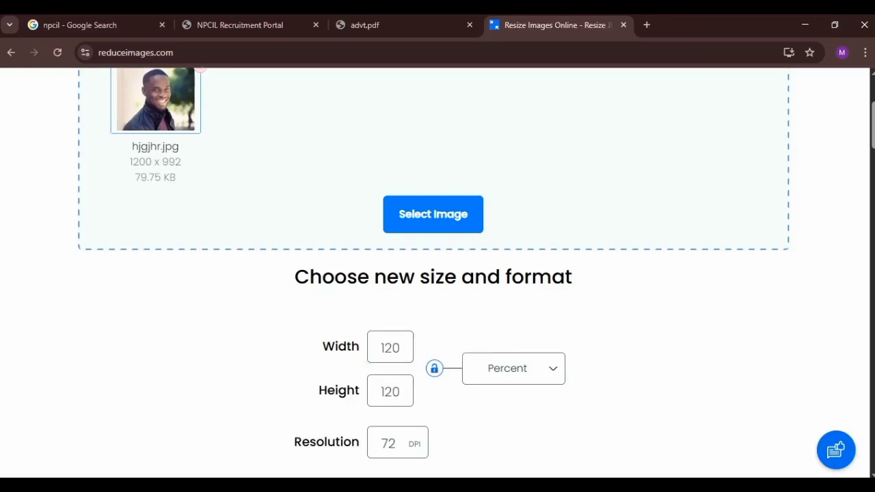
double_click(391, 392)
text(240)
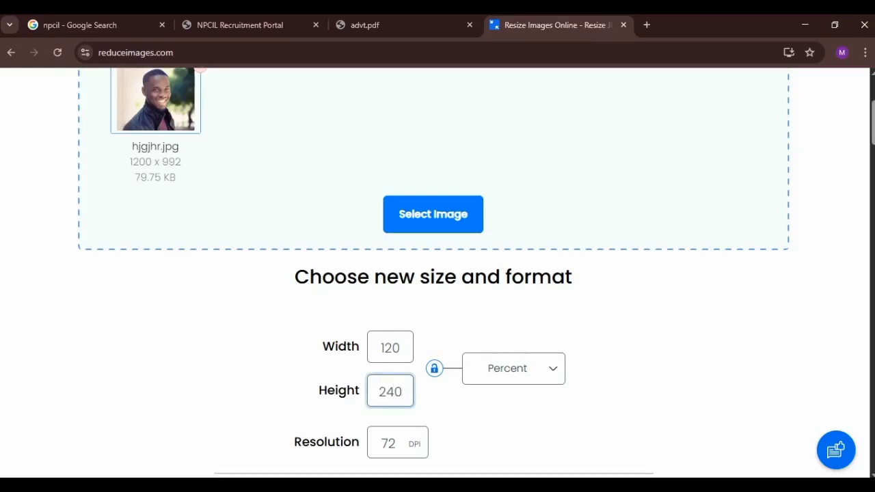
scroll(438, 307, down, 1)
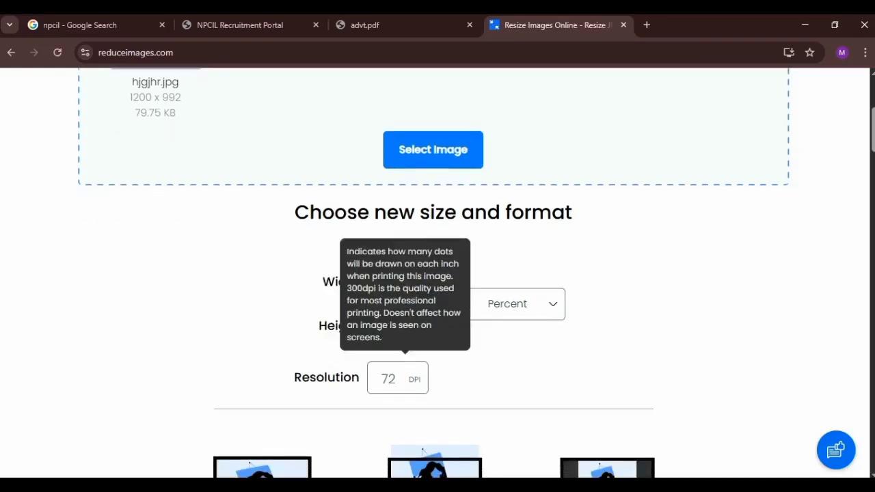
drag(398, 378, 355, 379)
text(40)
click(513, 304)
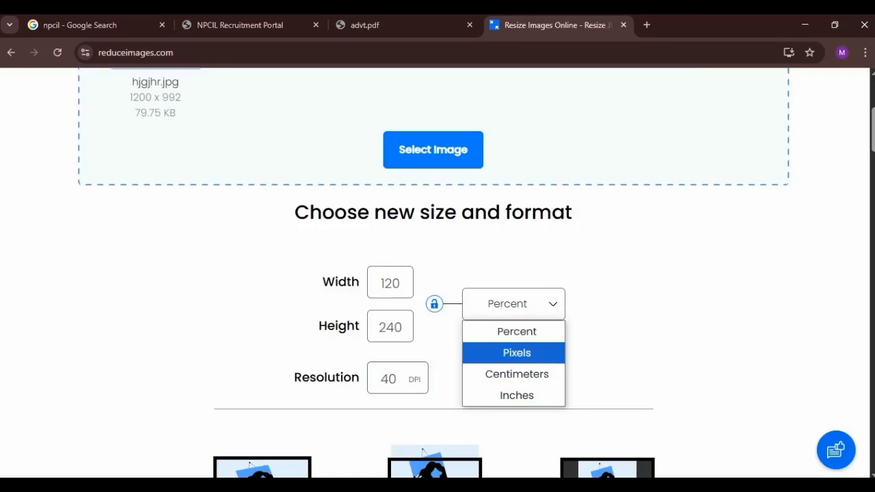
click(516, 352)
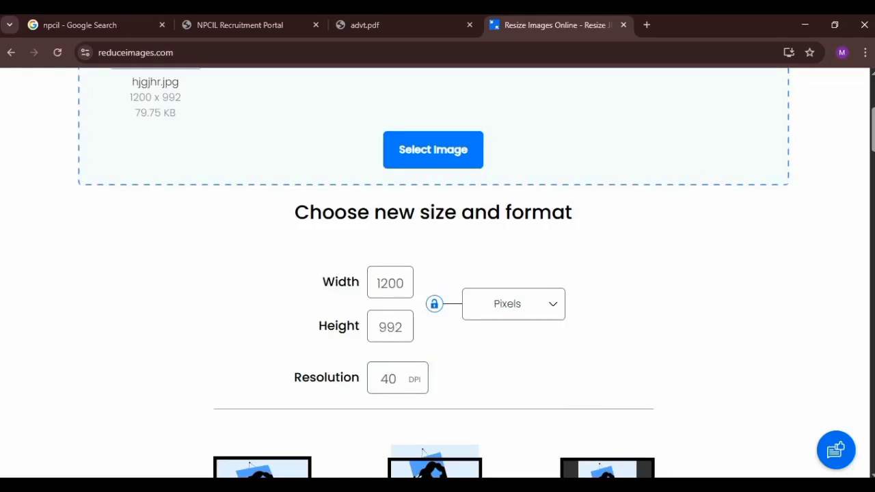
drag(405, 283, 361, 284)
text(120)
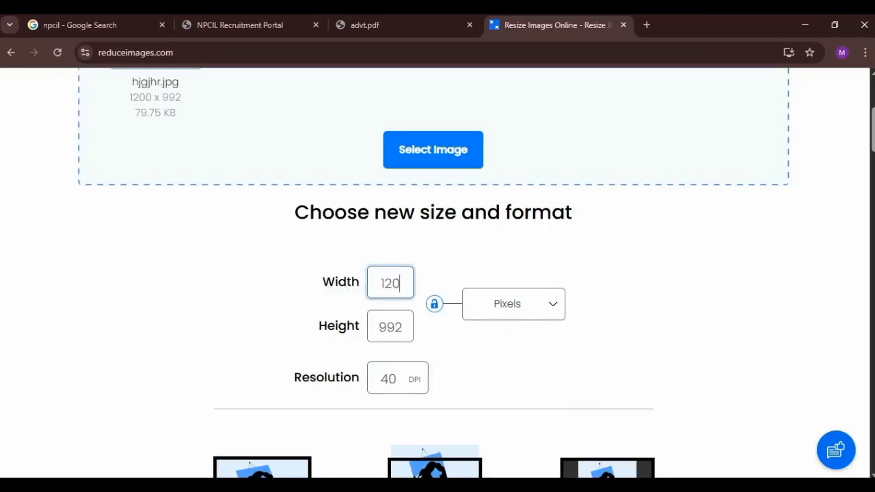
key(Tab)
text(240)
click(489, 354)
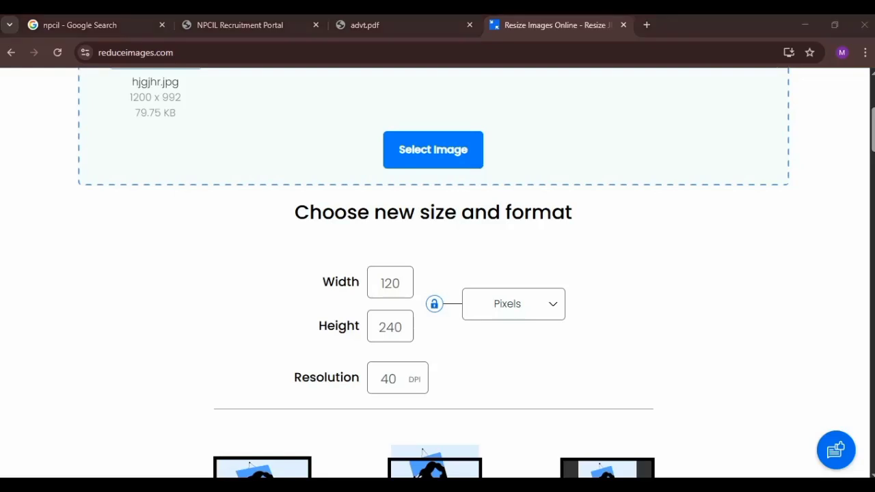
Step: Resize the photo to 8.1 KB, download it as hjgjhr (1).jpg and open it
scroll(433, 273, down, 1)
scroll(438, 273, down, 2)
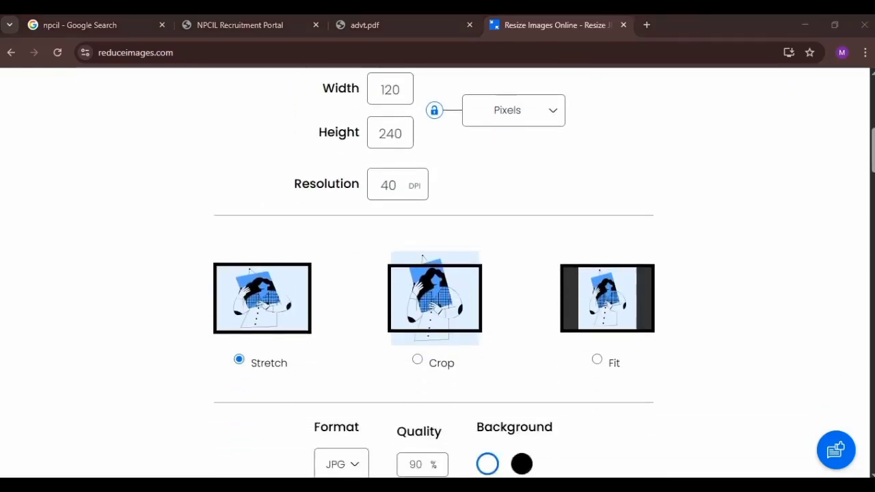
scroll(430, 300, down, 2)
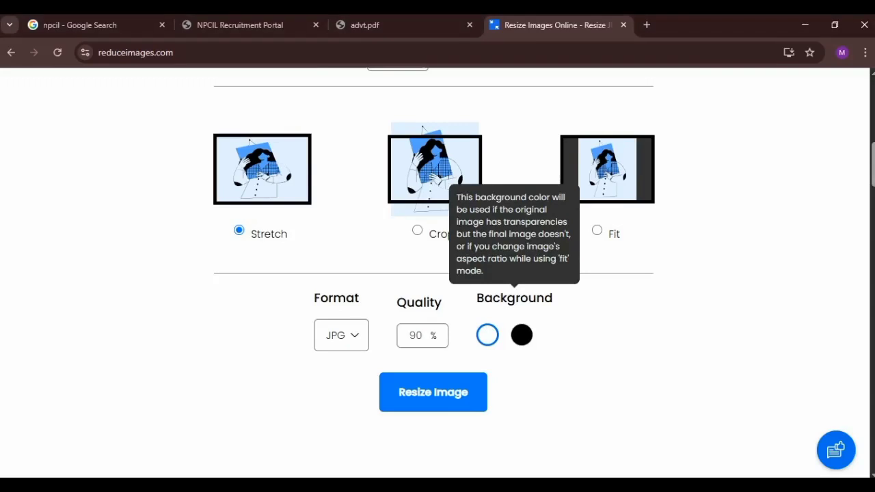
click(433, 392)
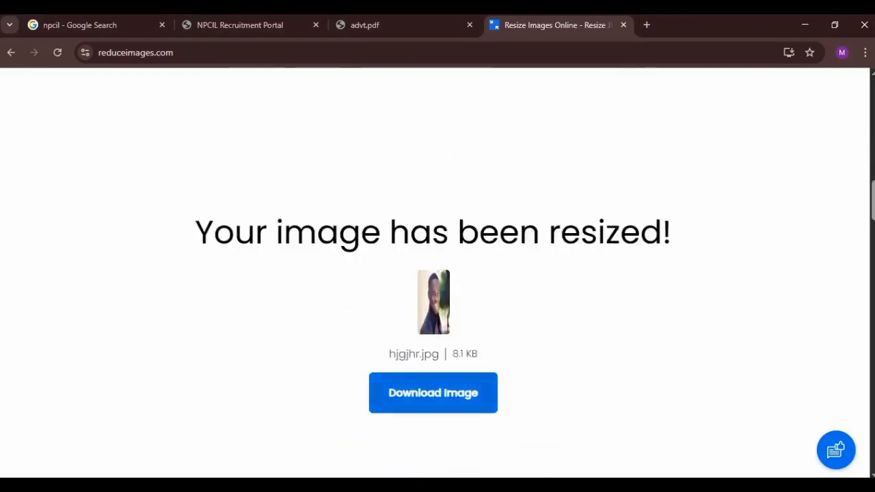
click(433, 392)
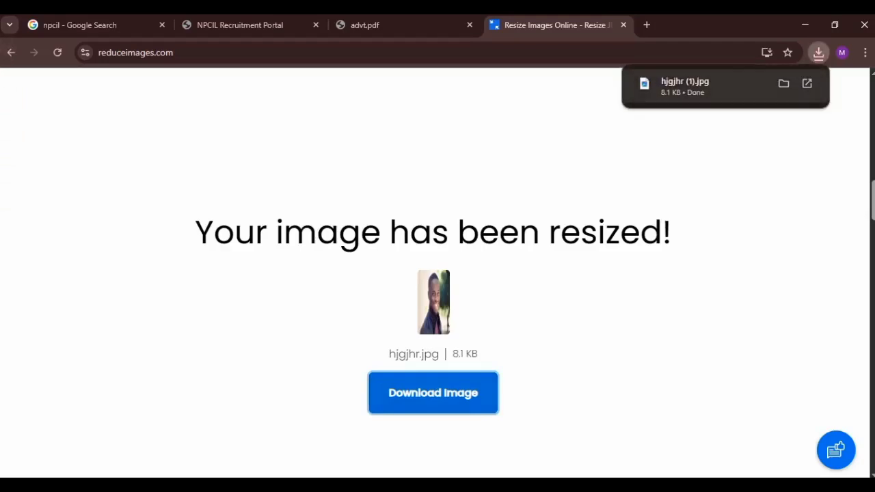
click(685, 86)
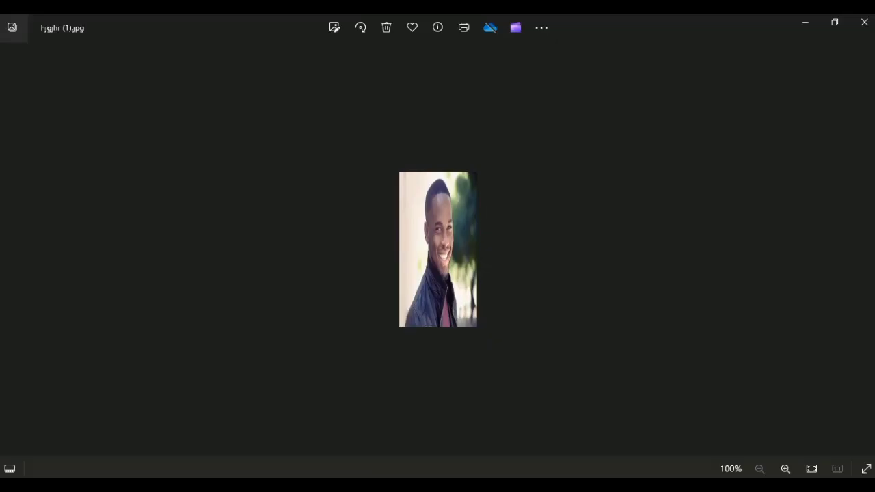
Step: Zoom in on the resized photo in Photos to inspect its quality
double_click(438, 250)
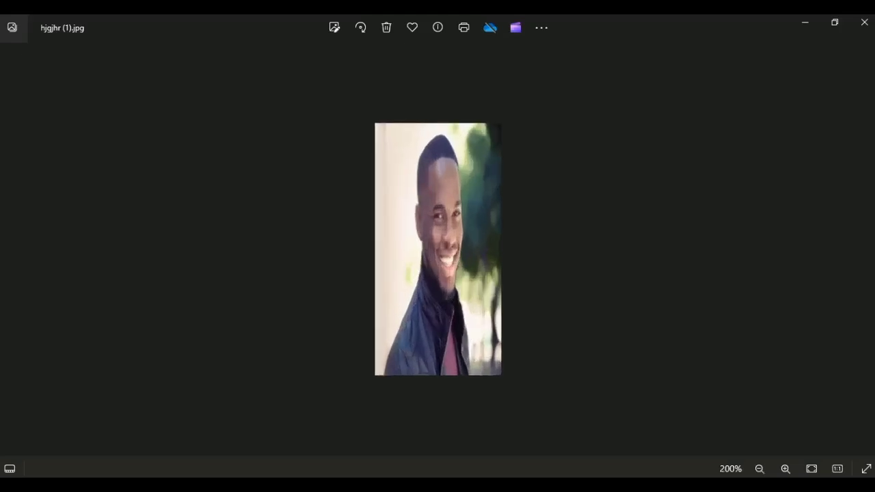
double_click(439, 250)
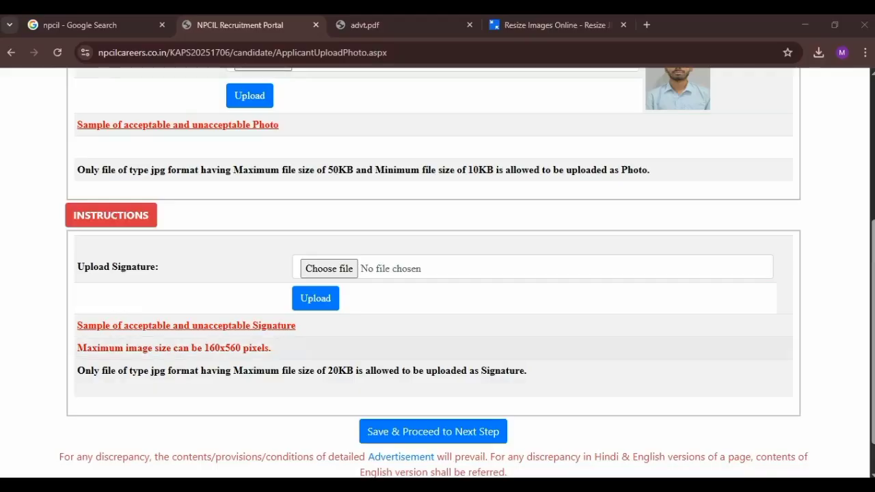
Step: Check the 160x560 pixel signature limit and Save & Proceed to the preview
drag(204, 348, 270, 348)
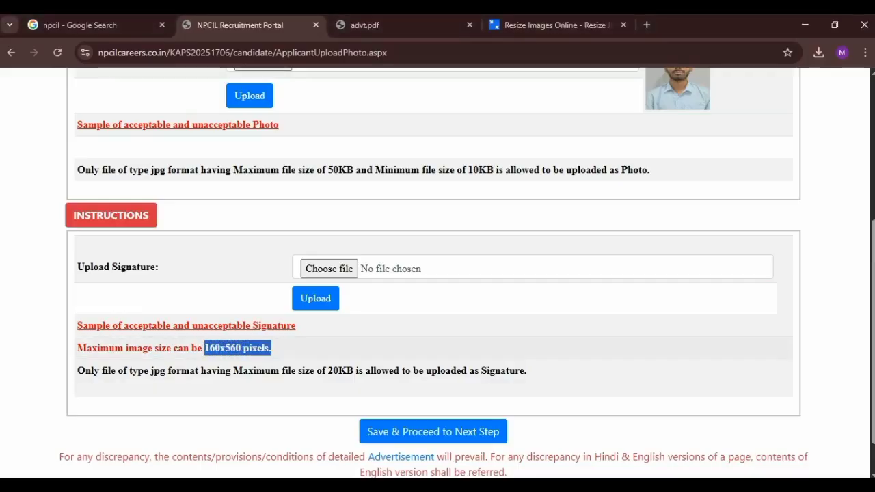
click(287, 349)
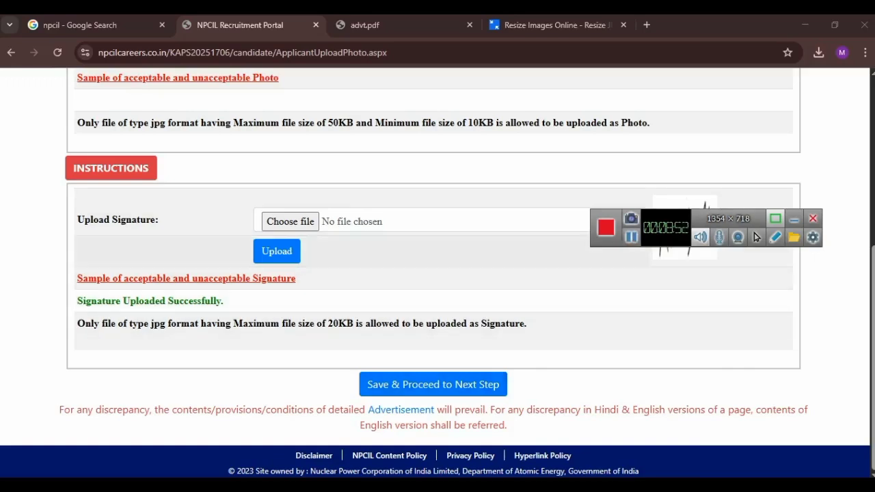
click(433, 384)
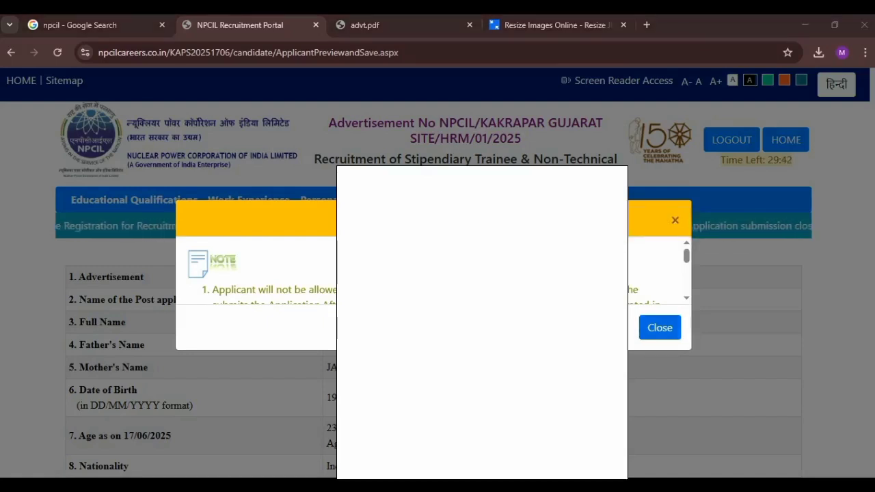
Step: Close the final-submission note and scroll the preview down to the candidate declaration
click(659, 328)
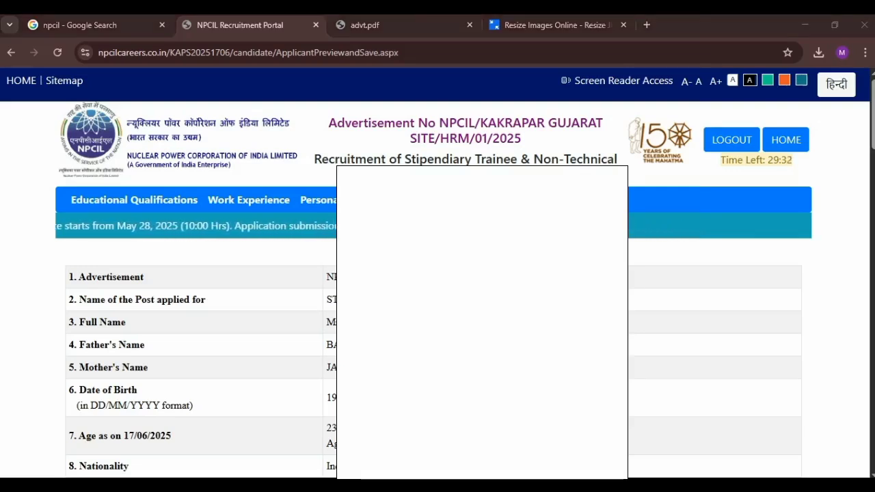
scroll(437, 273, down, 10)
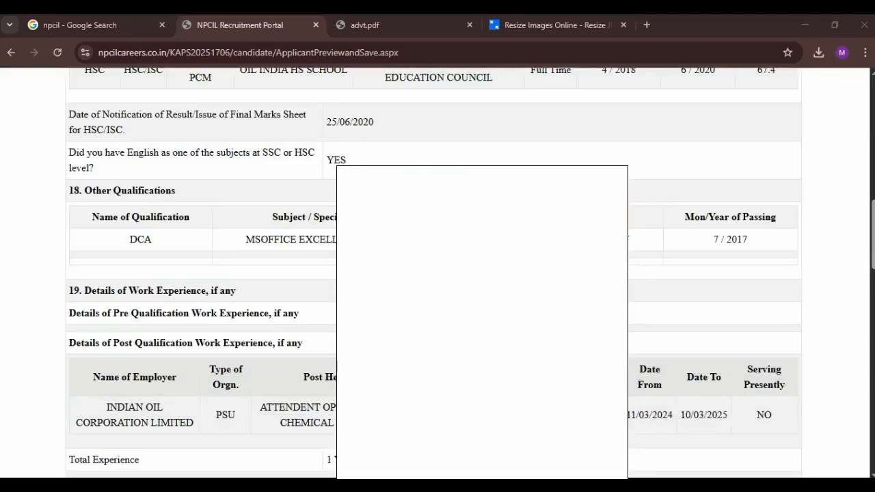
scroll(438, 273, down, 1)
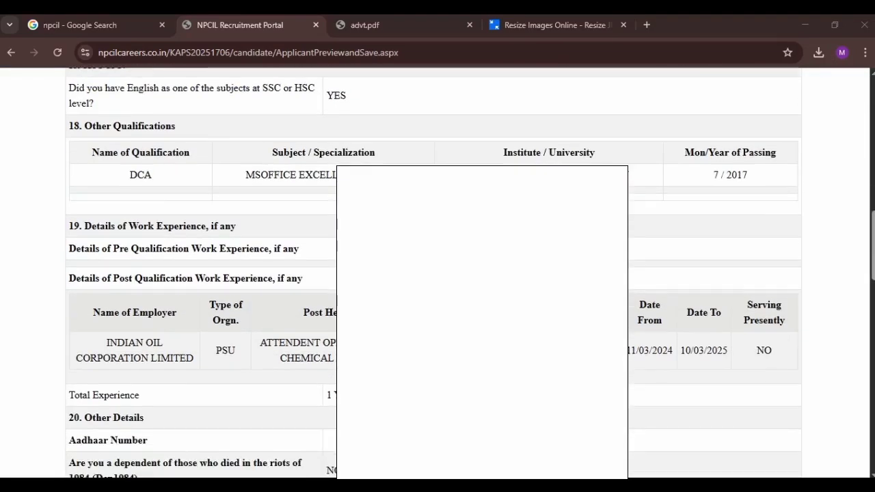
scroll(438, 273, down, 2)
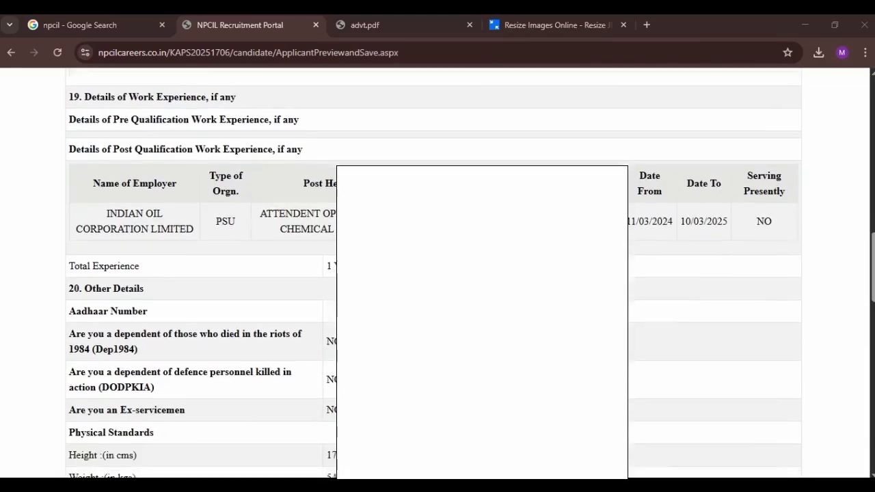
scroll(437, 274, down, 2)
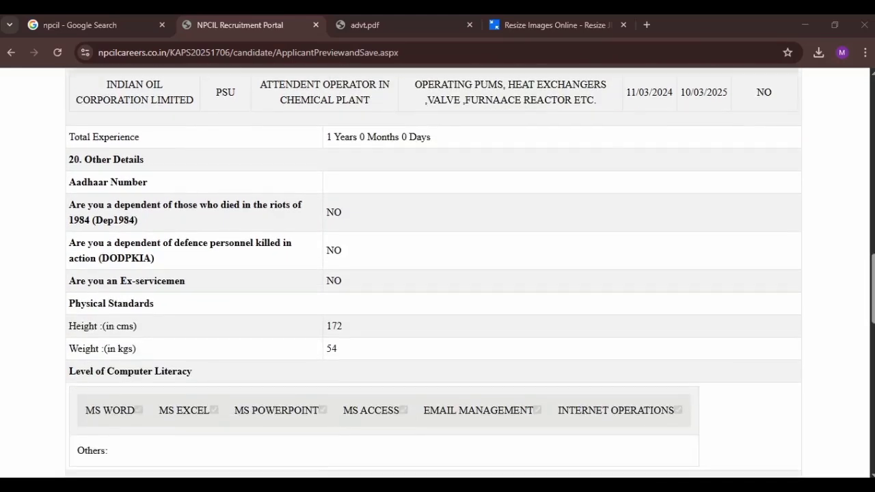
scroll(437, 273, down, 4)
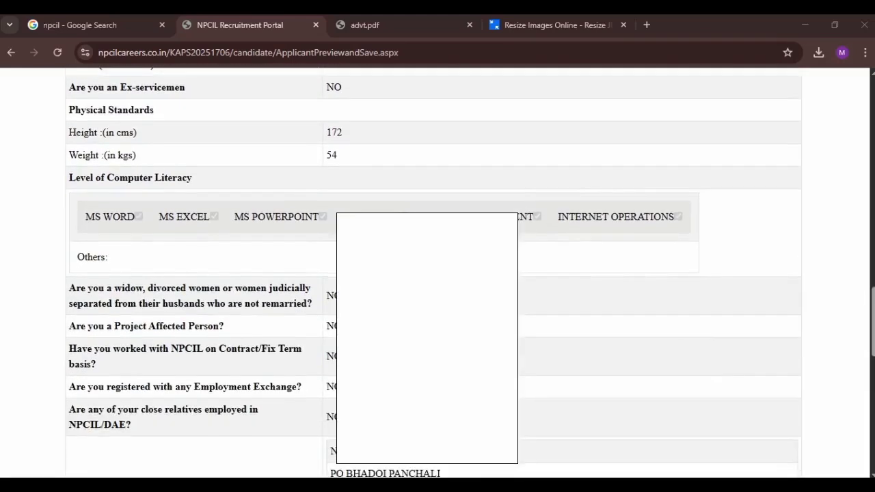
scroll(437, 273, down, 1)
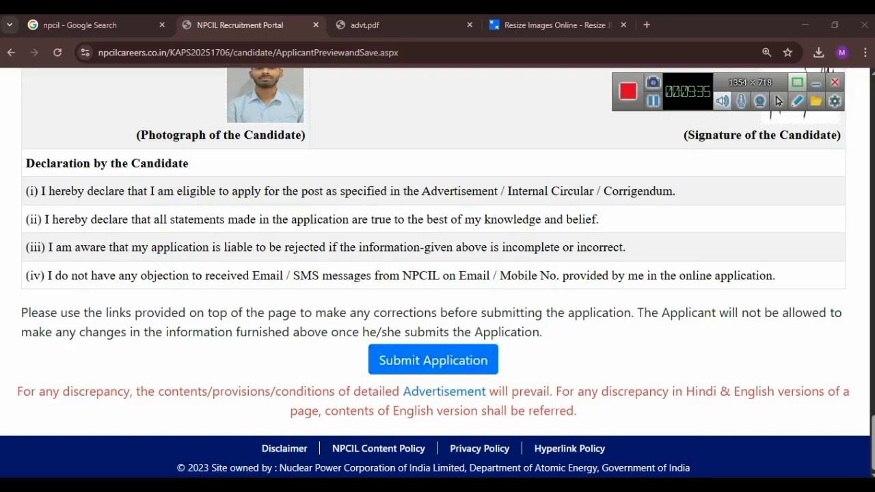
Step: Submit the completed application, confirm the prompt, and acknowledge the success message
drag(654, 101, 680, 106)
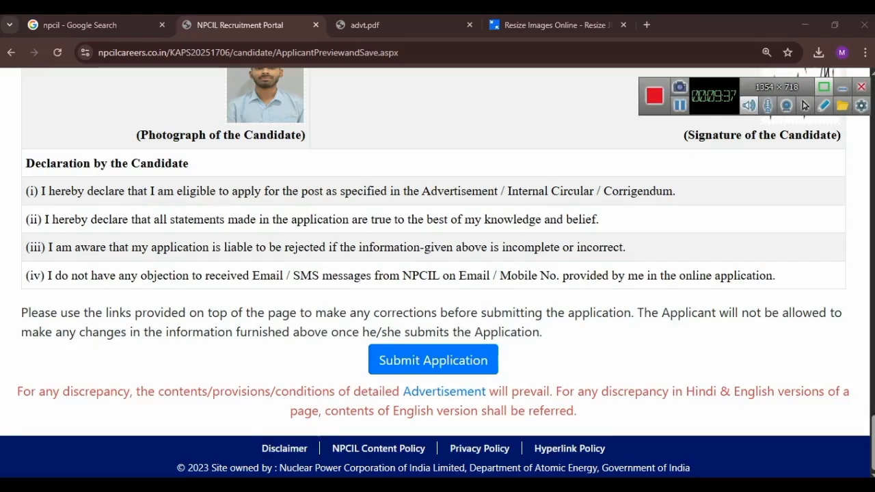
click(473, 361)
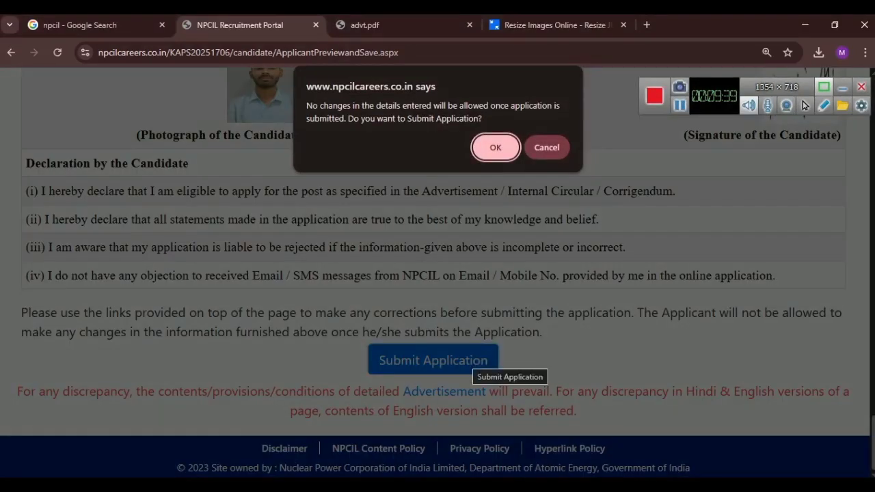
key(Return)
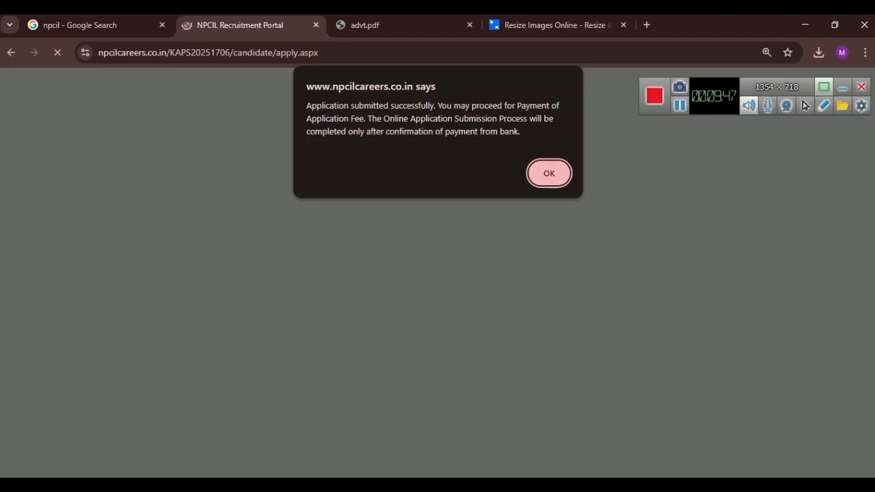
key(Return)
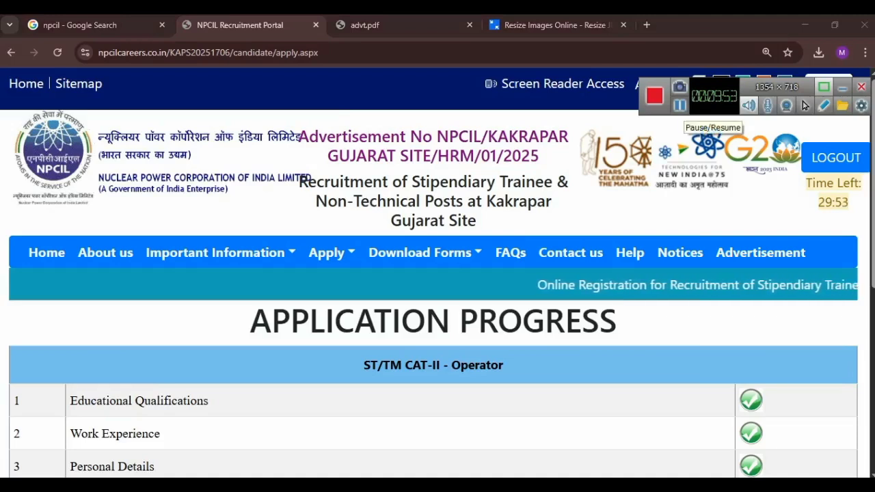
Step: Open the Application Fee Payment Details and proceed to the online Payment Details page
scroll(682, 129, down, 4)
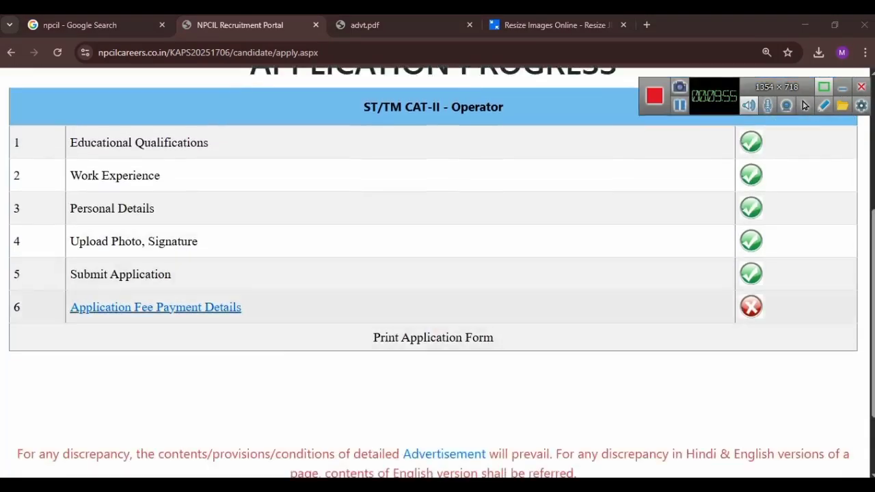
click(231, 307)
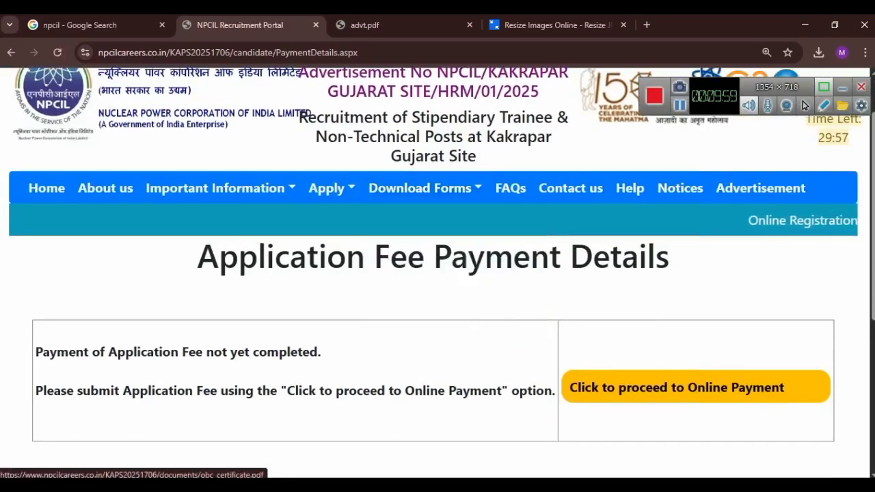
scroll(804, 105, down, 3)
scroll(674, 322, up, 3)
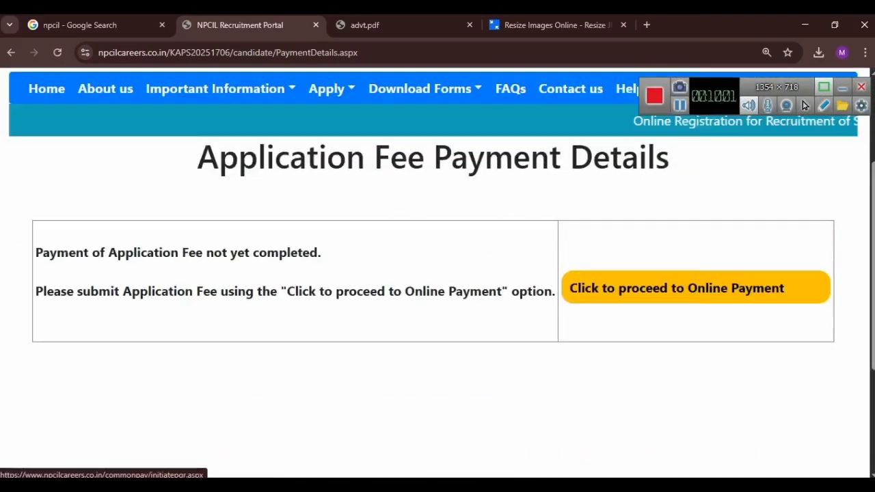
click(674, 322)
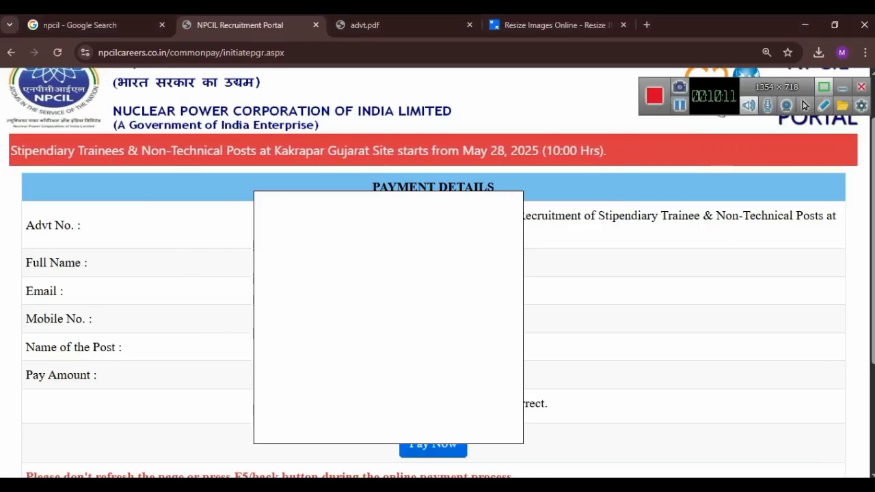
Step: Pay the 100.00 NPCIL fee in SBI ePay via UPI using the UPI QR option
click(433, 448)
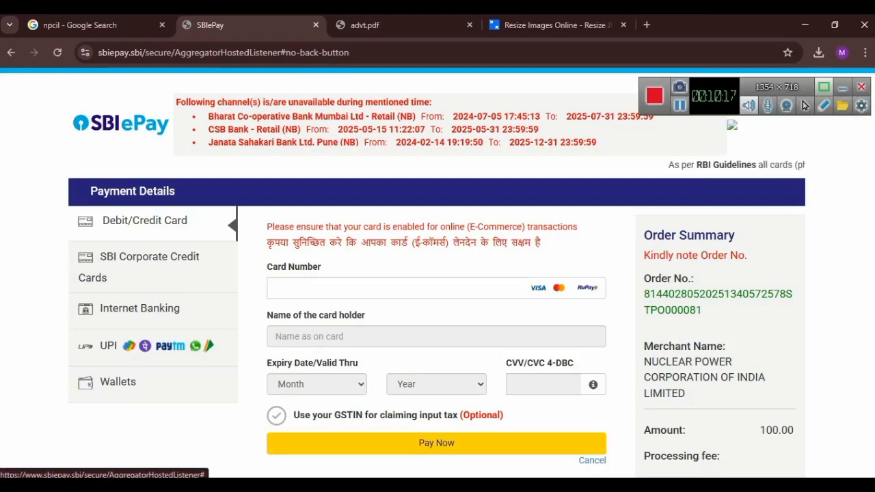
click(153, 346)
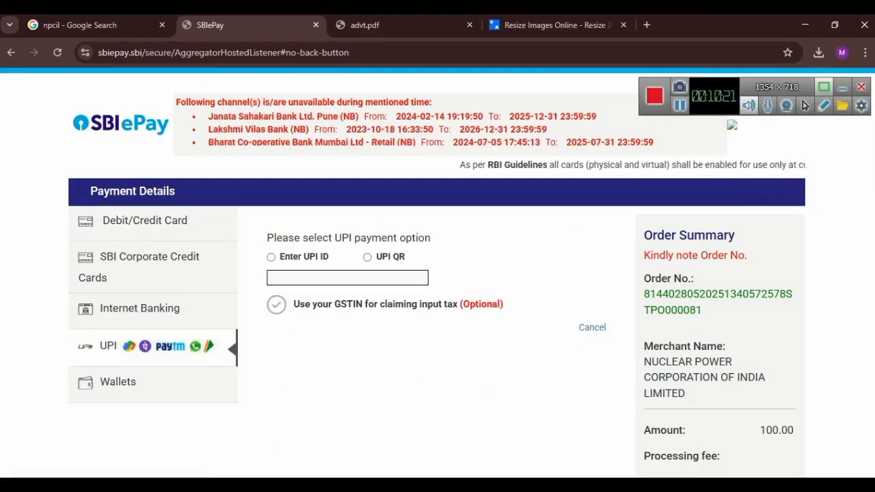
click(368, 257)
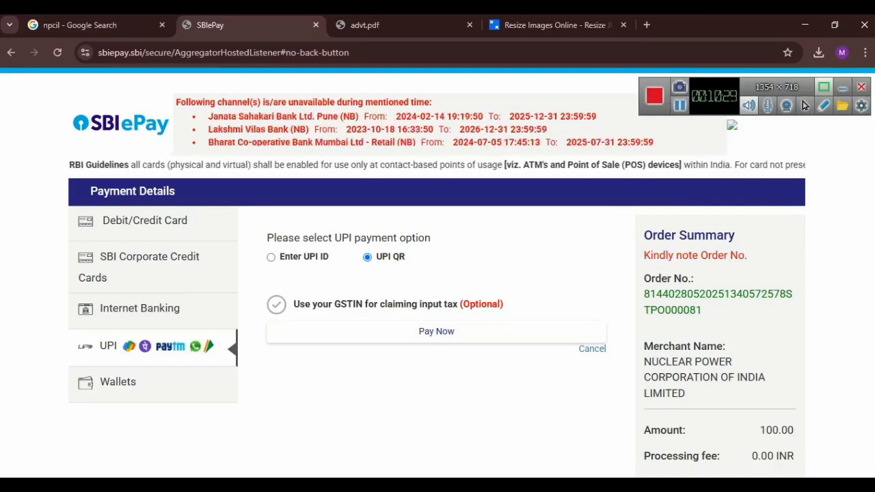
click(436, 331)
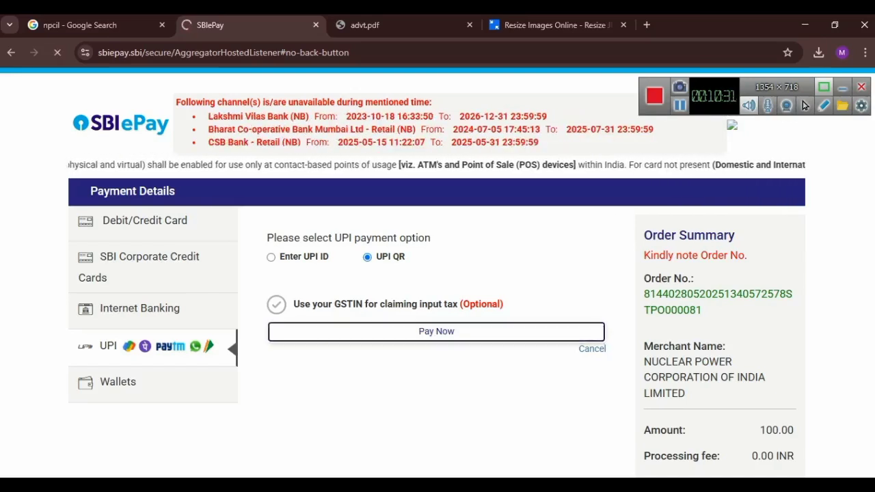